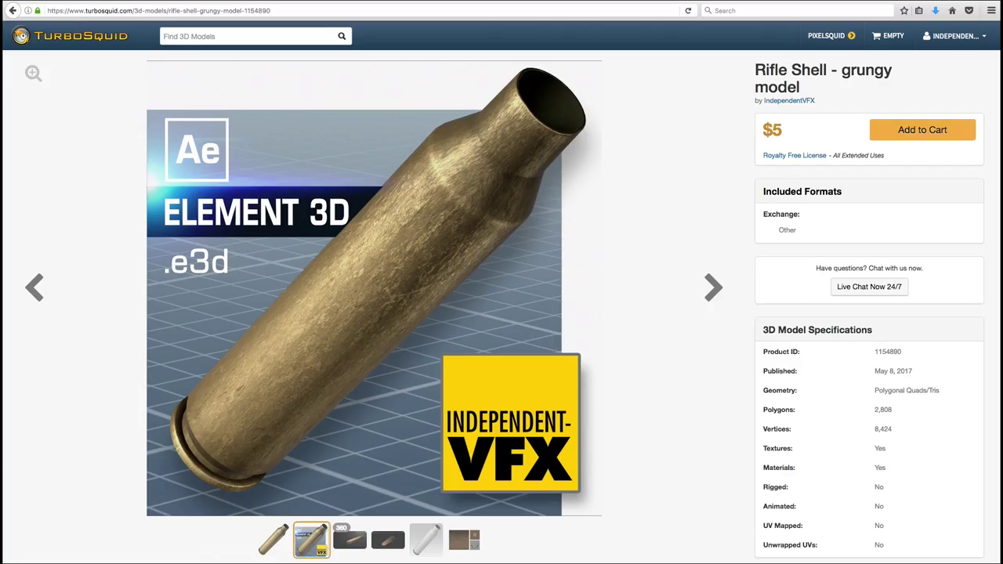
# Examine the grungy rifle shell model on its product page and in the 3D scene preview.
pyautogui.click(354, 546)
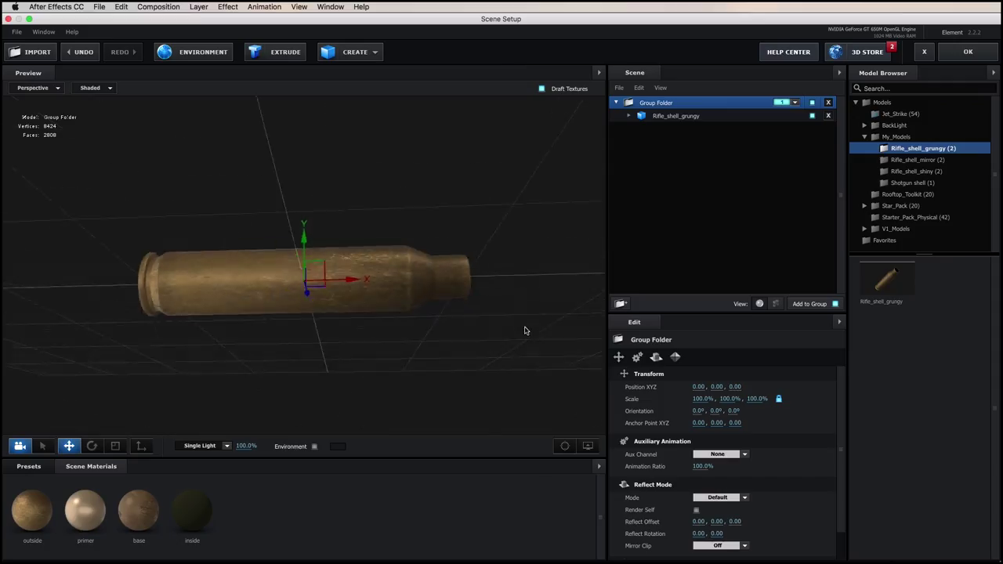
pyautogui.moveTo(525, 330); pyautogui.dragTo(565, 337)
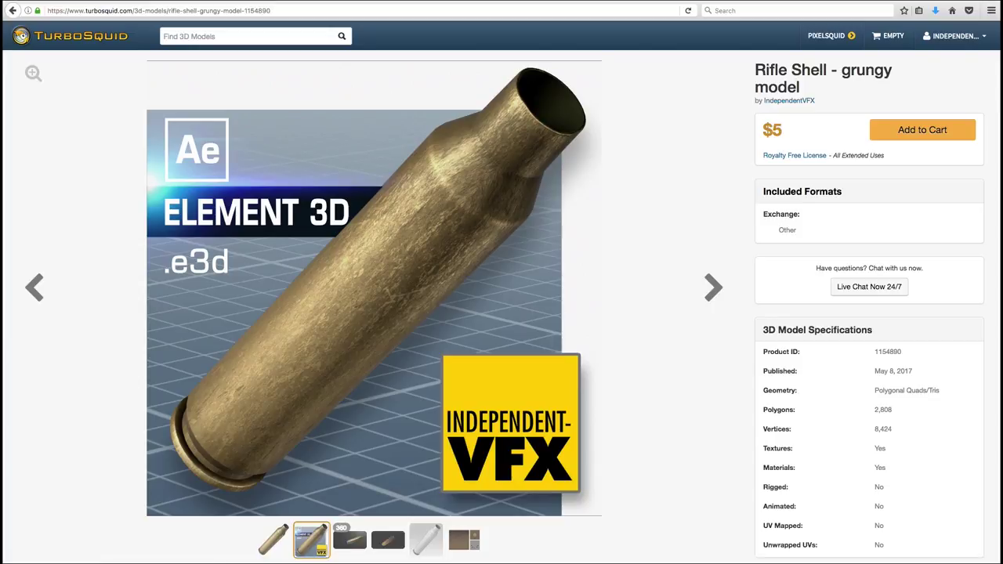
pyautogui.click(354, 545)
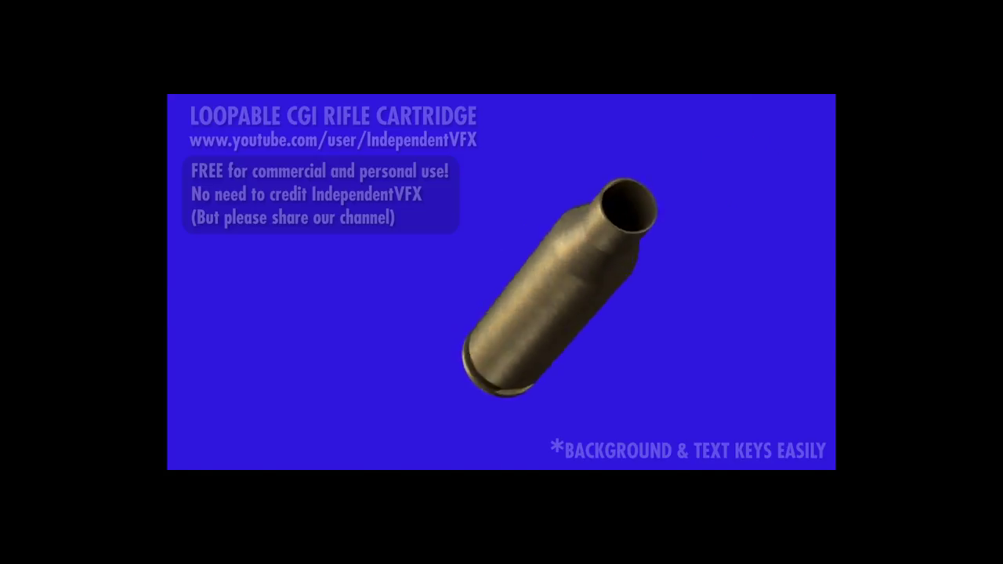
# Look through the channel's video sections down to the bullet shell stock footage.
pyautogui.scroll(-5, 990, 389)
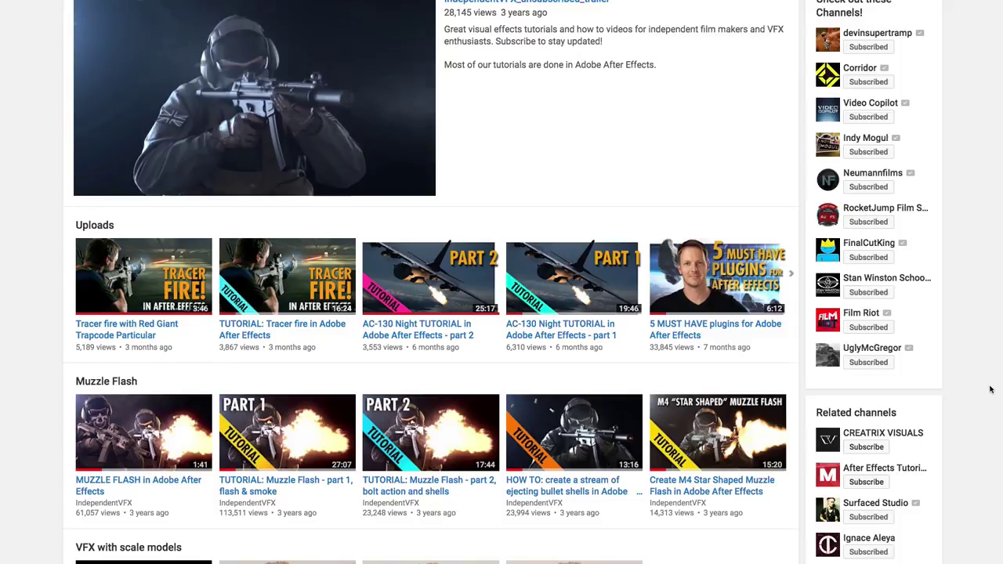
pyautogui.scroll(-4, 990, 389)
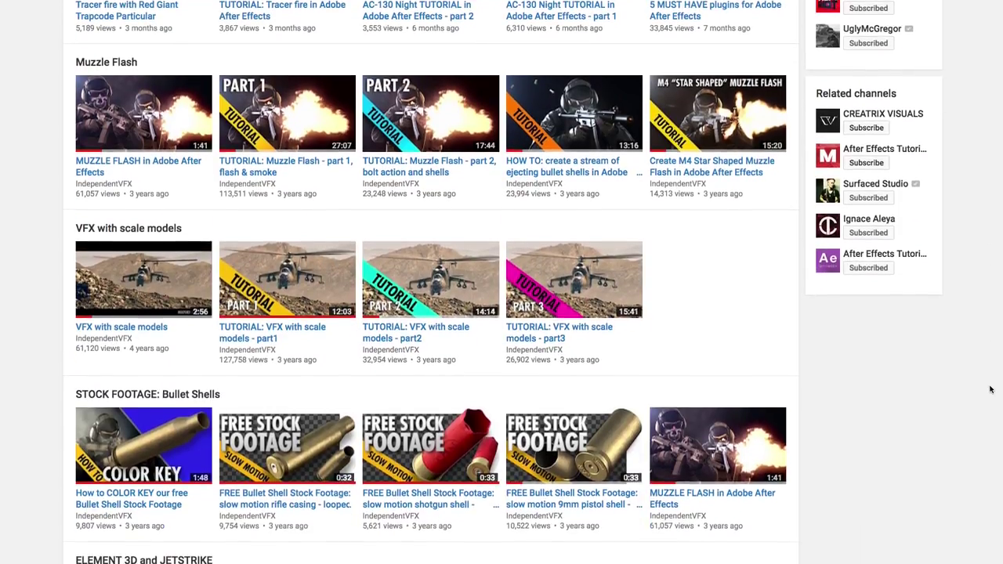
pyautogui.scroll(-3, 990, 390)
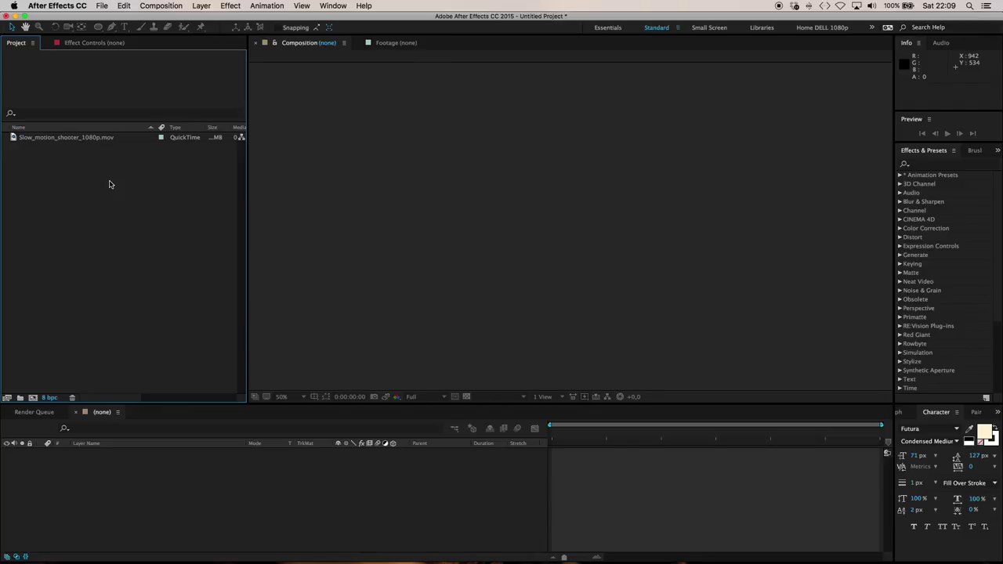
# Create a composition from Slow_motion_shooter_1080p.mov and rename it Shooter key.
pyautogui.click(55, 139)
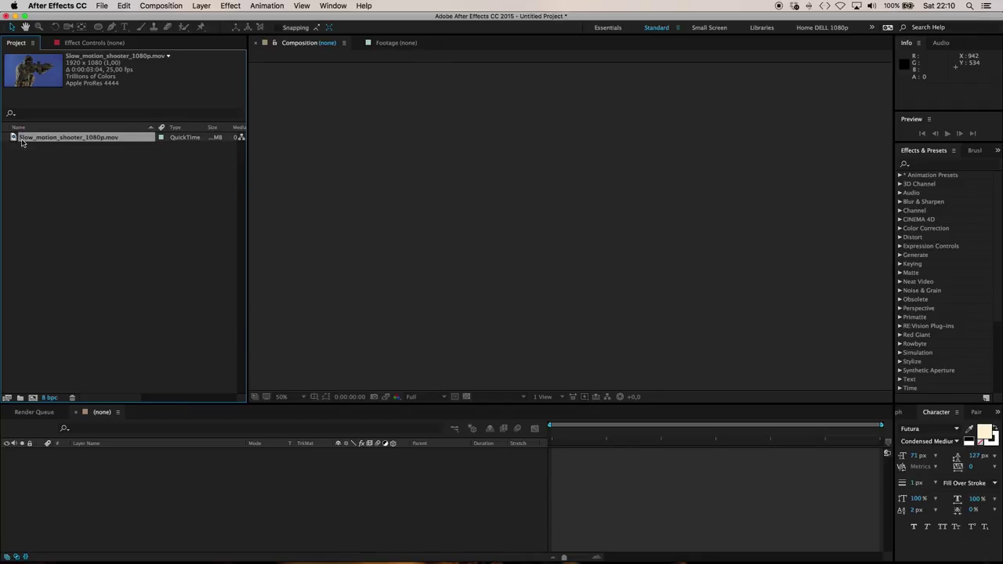
pyautogui.moveTo(13, 138); pyautogui.dragTo(35, 399)
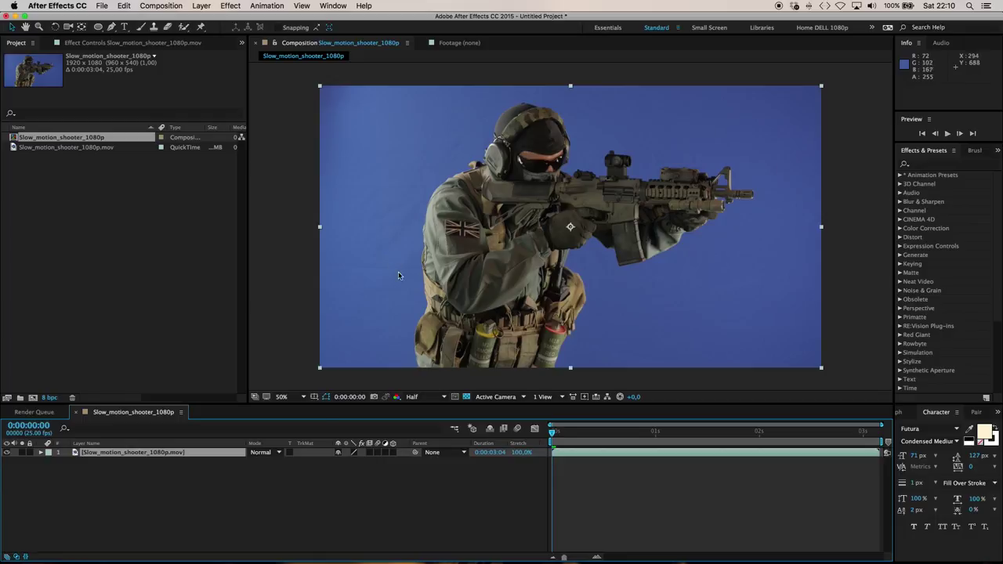
pyautogui.click(181, 412)
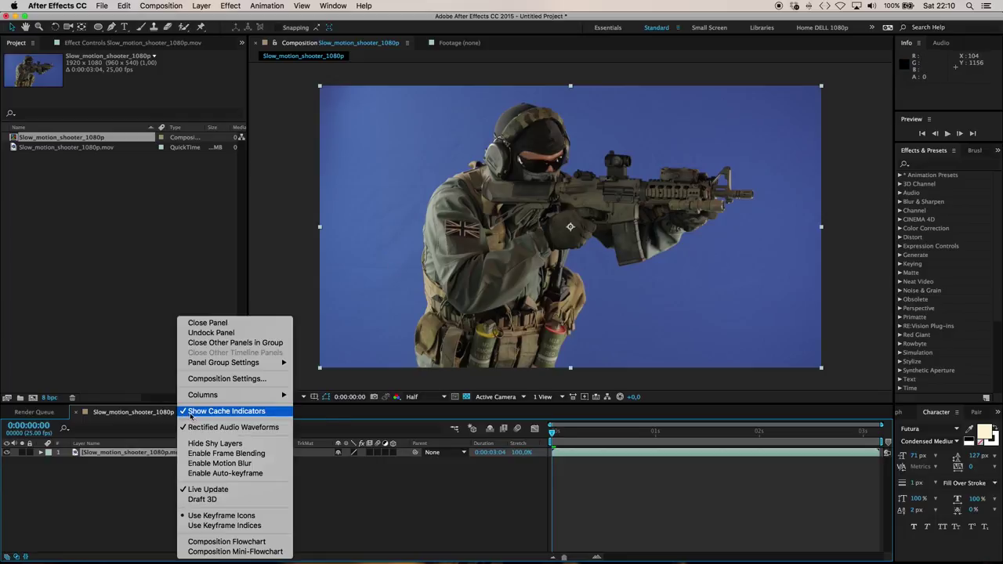
pyautogui.click(226, 379)
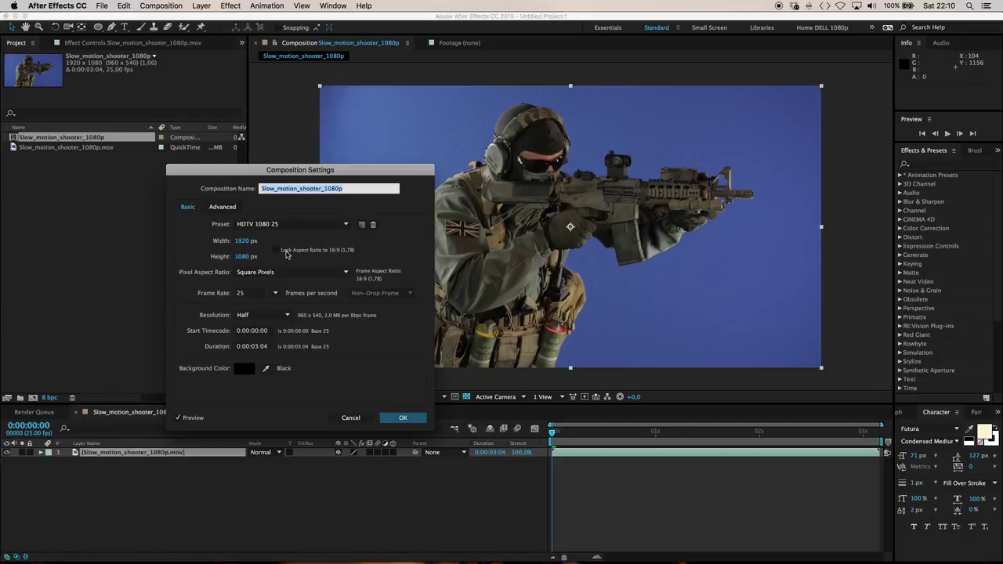
pyautogui.write('Shooter key')
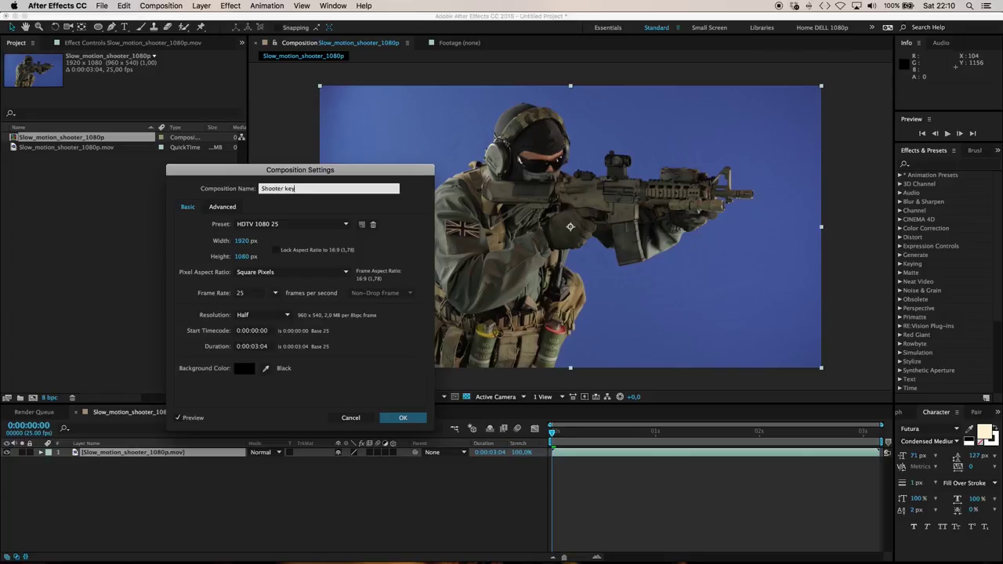
pyautogui.press('Return')
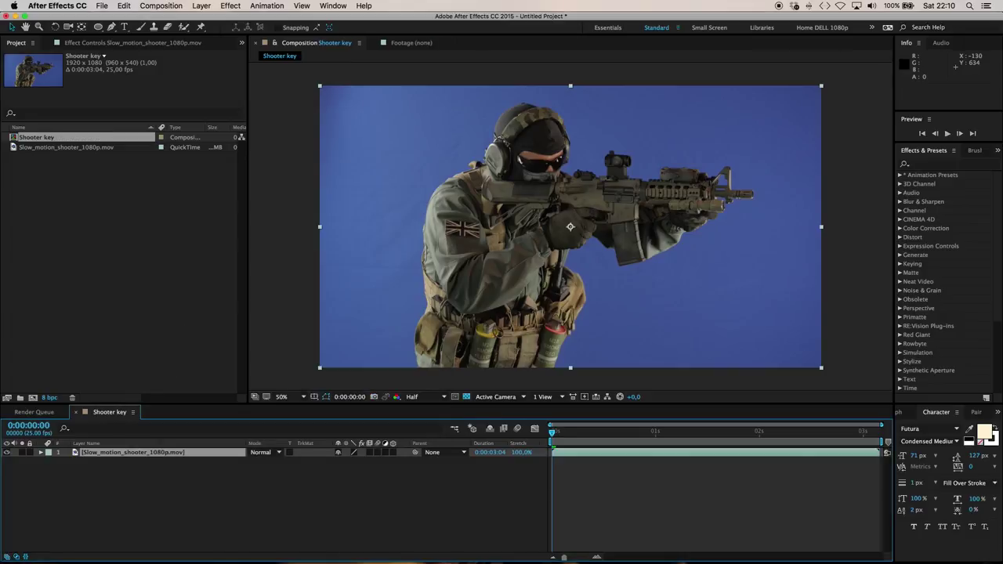
# Try an automatic Primatte Keyer key on the shooter footage, and remove the effect.
pyautogui.click(228, 7)
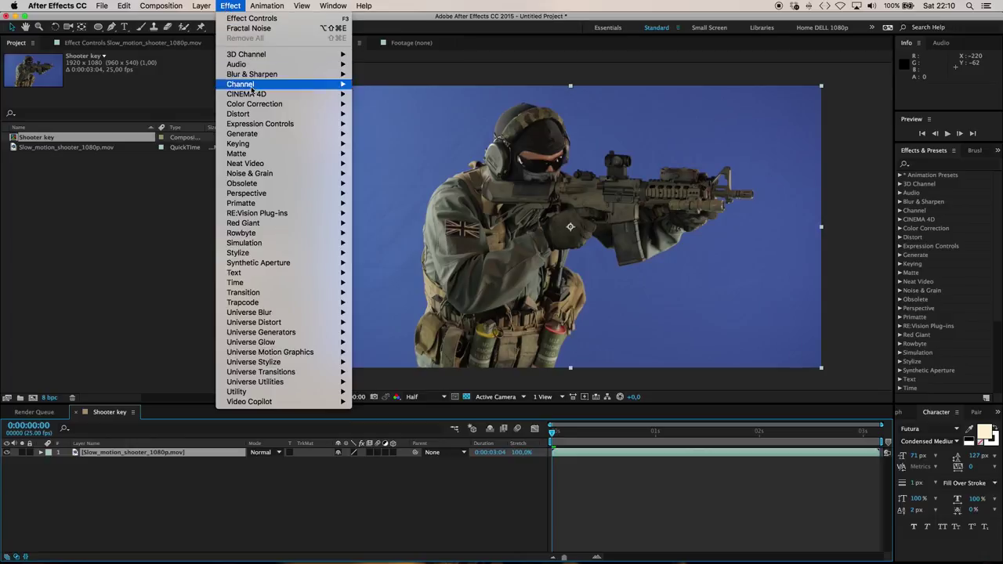
pyautogui.moveTo(279, 204)
pyautogui.click(382, 204)
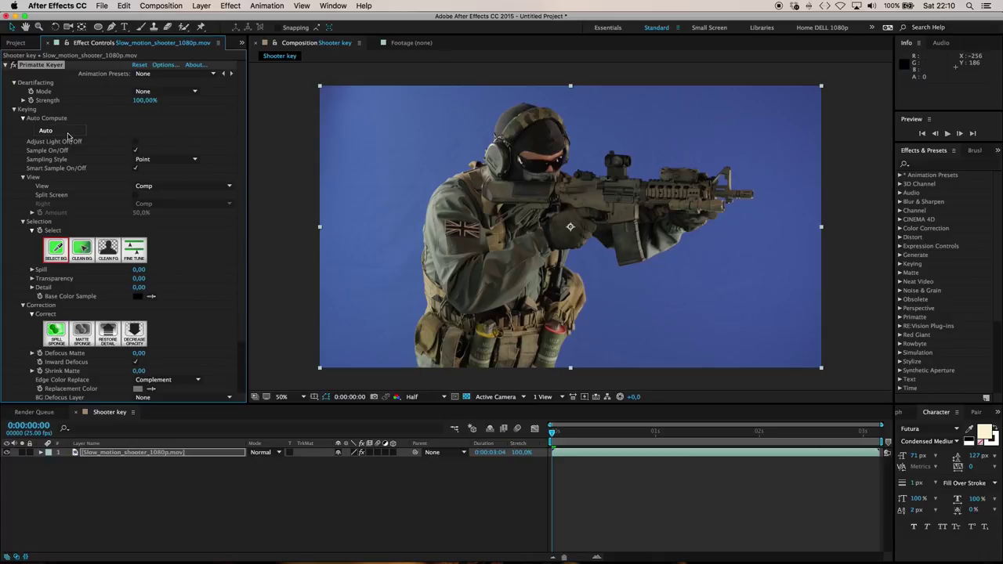
pyautogui.click(53, 133)
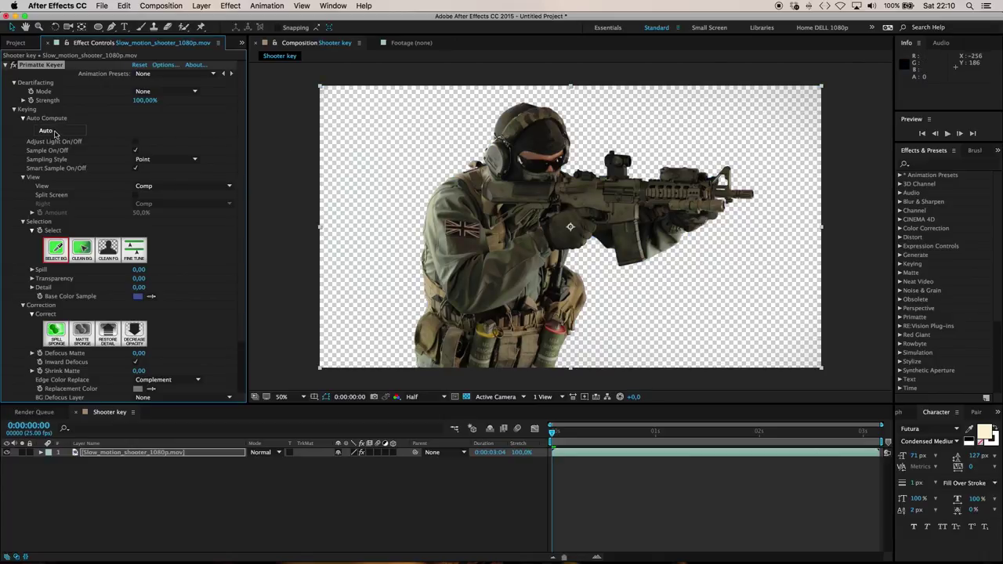
pyautogui.press('Delete')
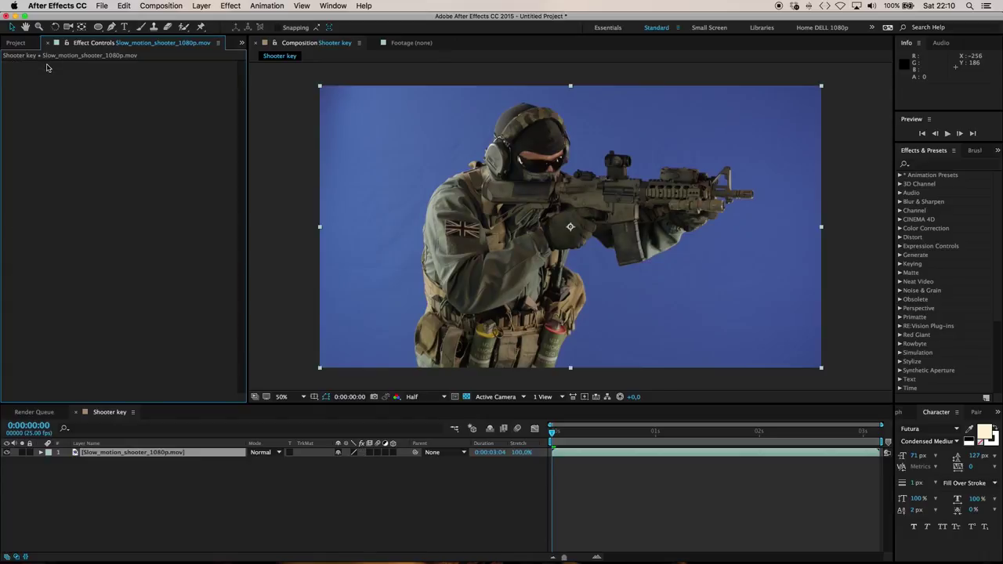
# Apply Keylight (1.2) to the shooter footage and sample the blue backdrop near the head as the screen colour.
pyautogui.click(230, 6)
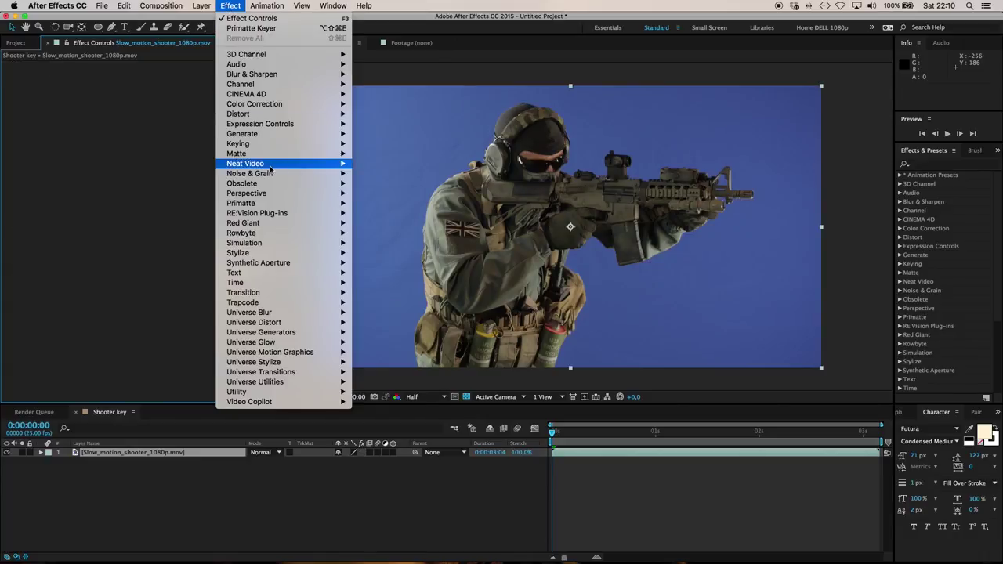
pyautogui.moveTo(353, 146)
pyautogui.click(395, 224)
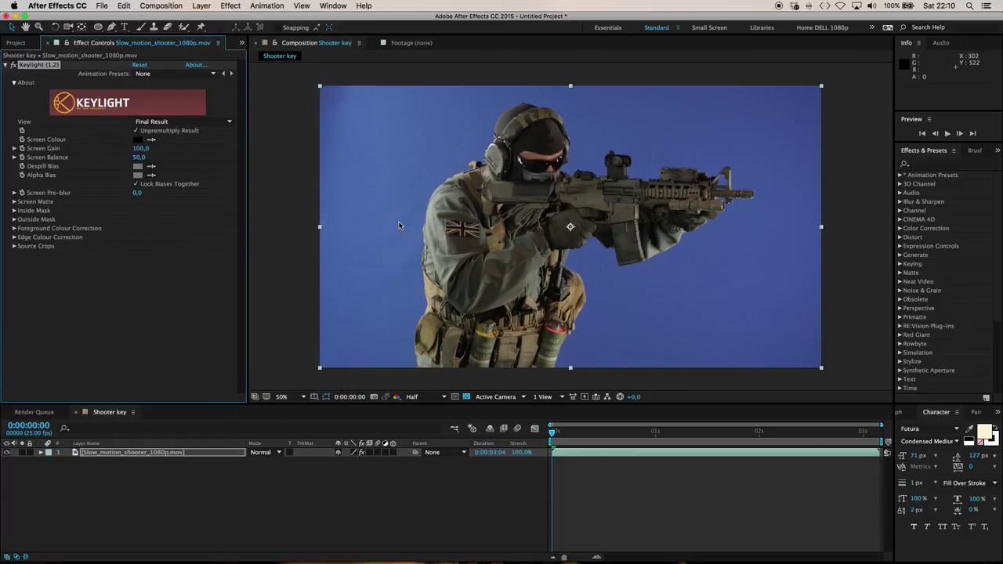
pyautogui.click(151, 138)
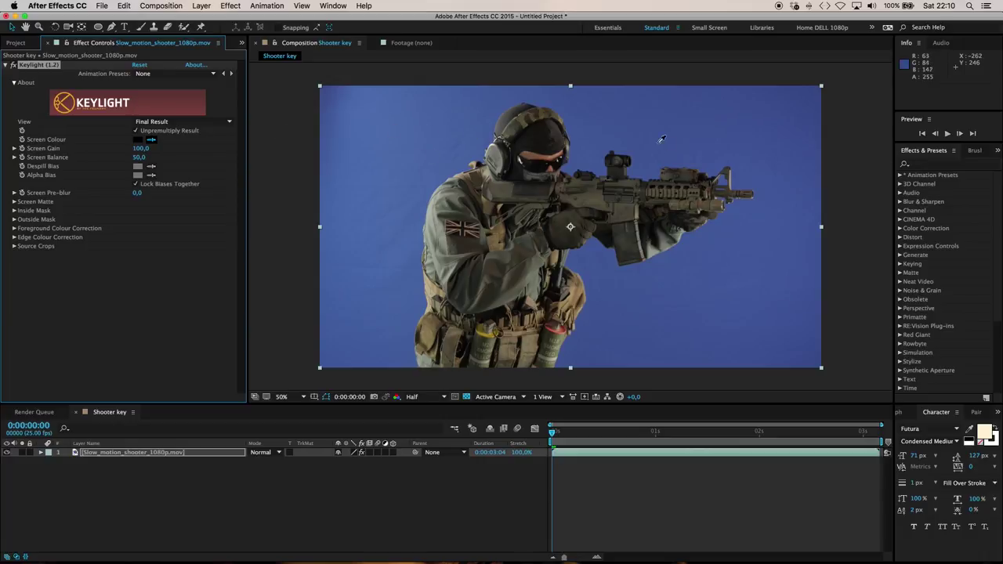
pyautogui.click(449, 139)
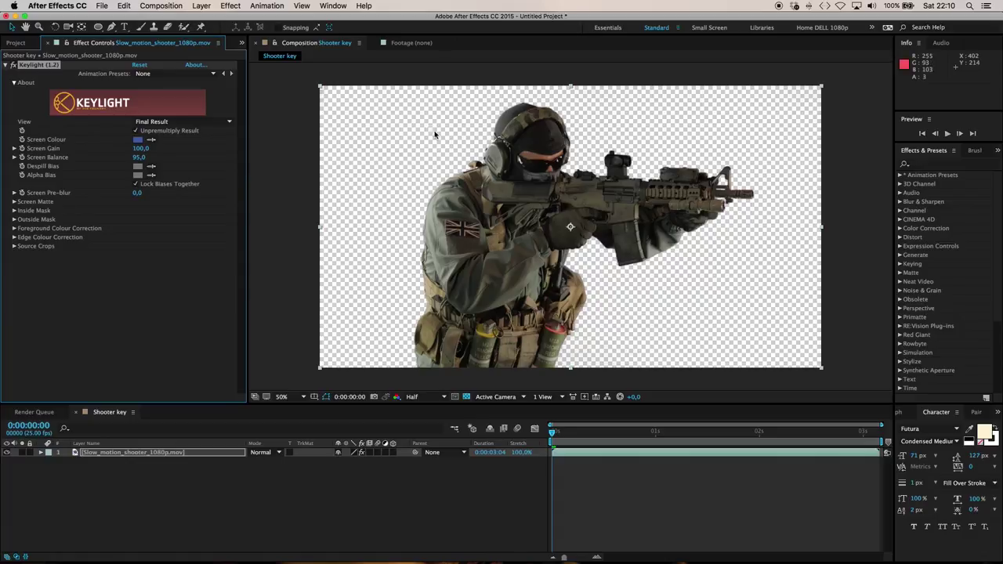
# Switch the Keylight view to Screen Matte and set the Screen Gain to 105.
pyautogui.click(167, 122)
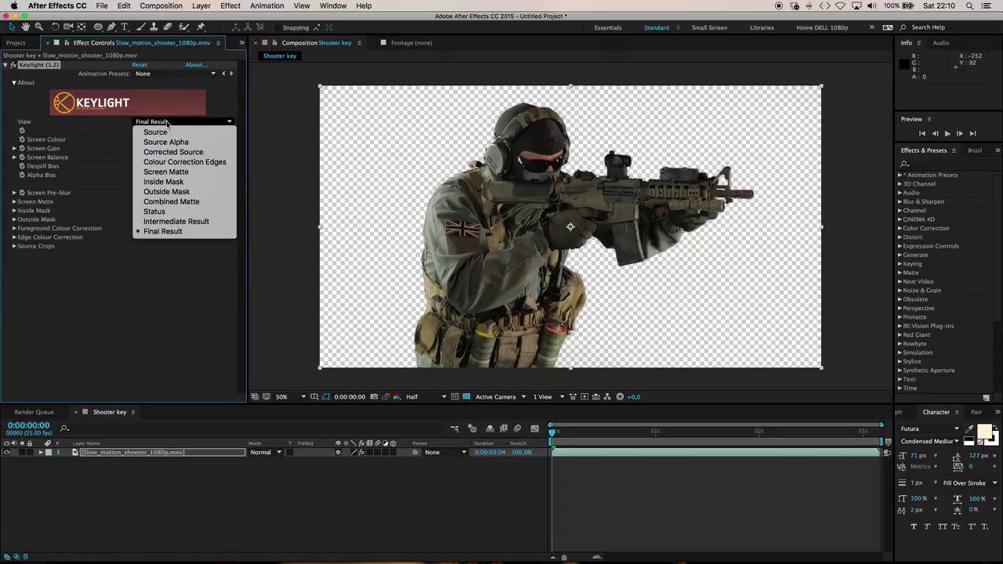
pyautogui.click(168, 173)
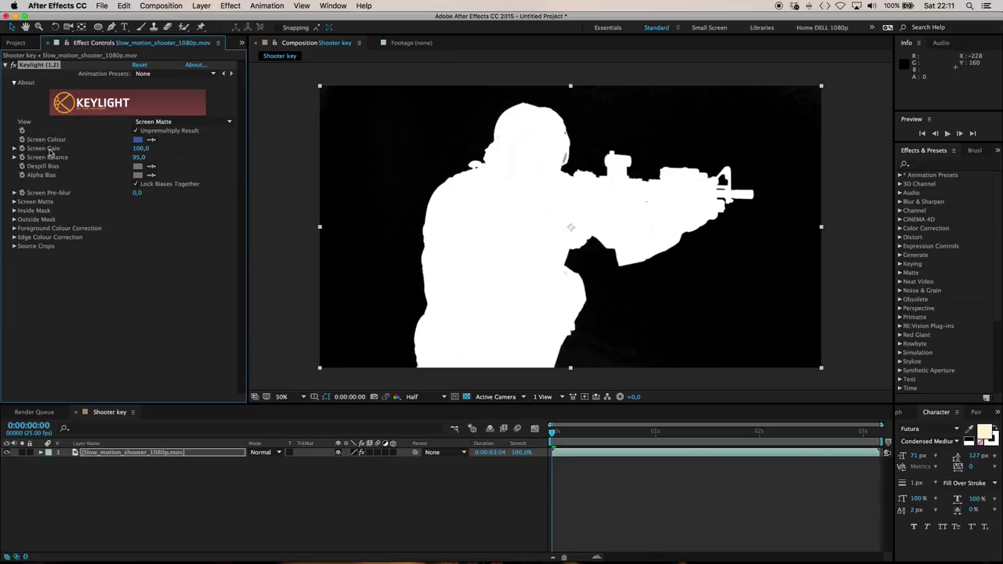
pyautogui.click(149, 148)
pyautogui.write('105')
pyautogui.press('Return')
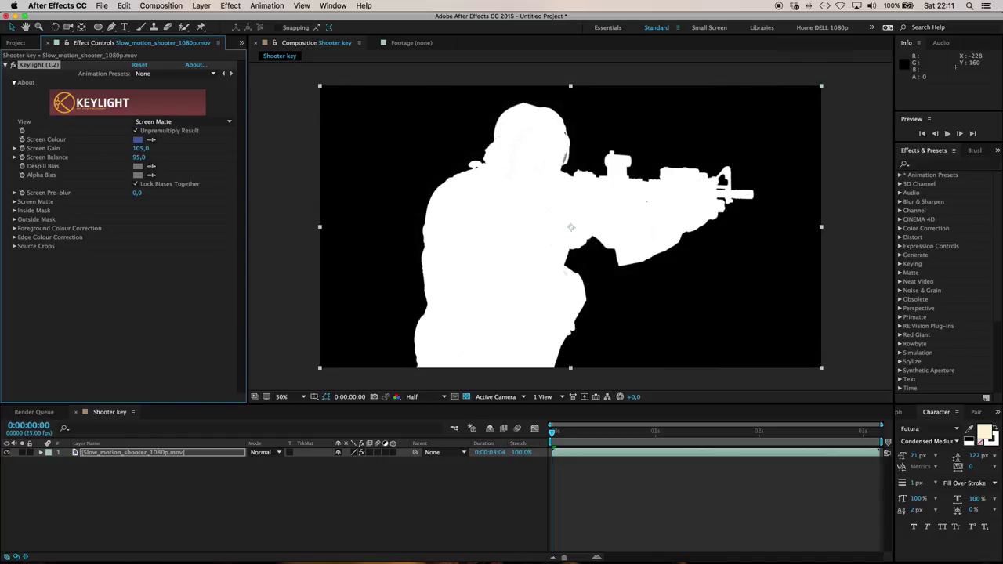
pyautogui.moveTo(132, 158); pyautogui.dragTo(135, 161)
# Set the screen matte's Clip Black to 5 and Clip White to 95, and return the Keylight view to Final Result.
pyautogui.click(14, 201)
pyautogui.click(138, 212)
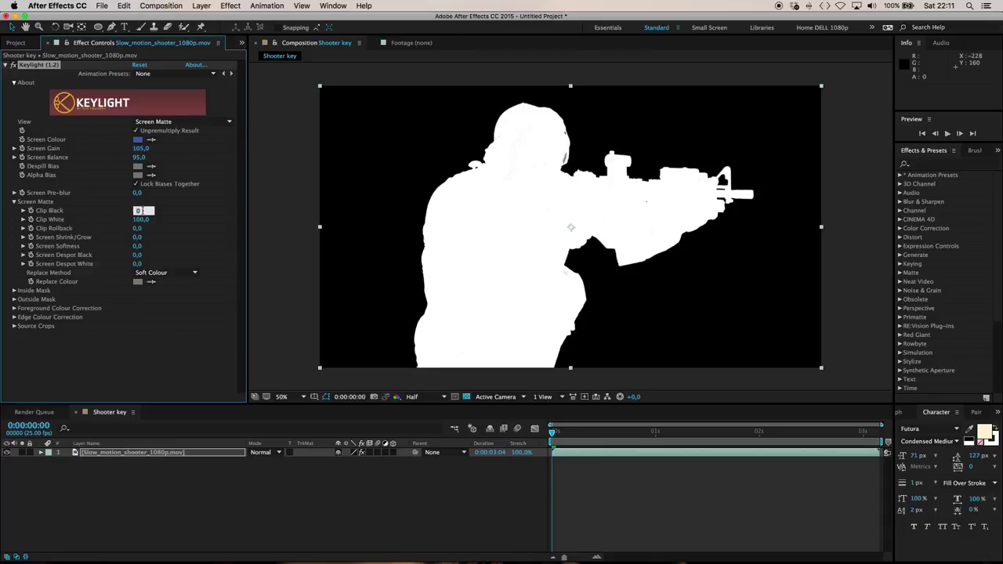
pyautogui.write('5')
pyautogui.press('Return')
pyautogui.click(141, 219)
pyautogui.write('9')
pyautogui.press('Return')
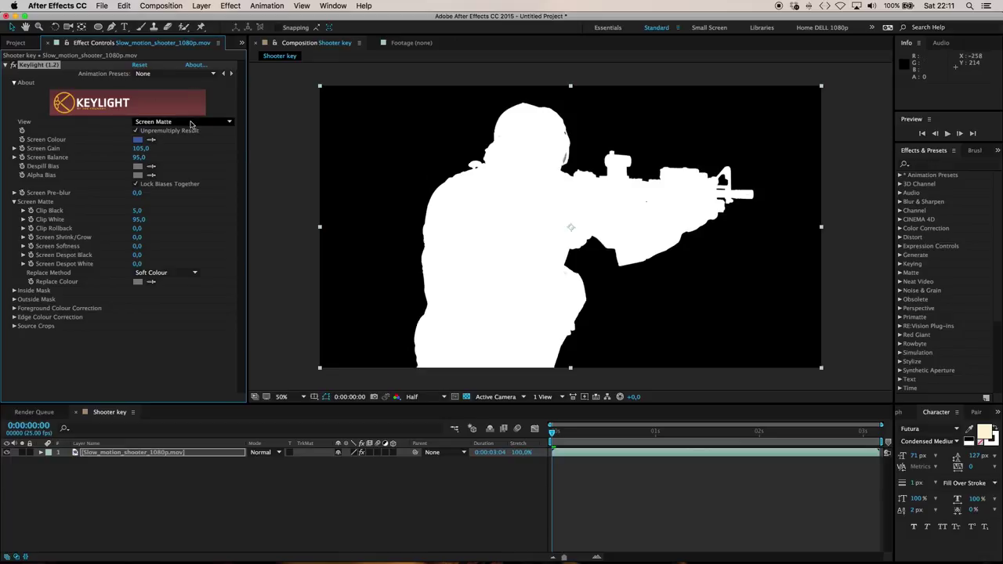
pyautogui.click(216, 124)
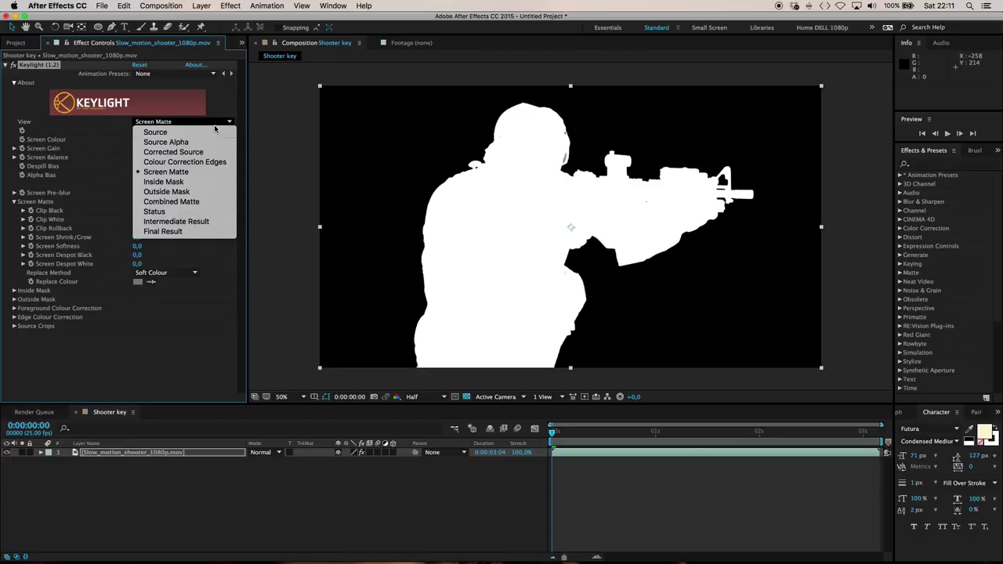
pyautogui.click(190, 233)
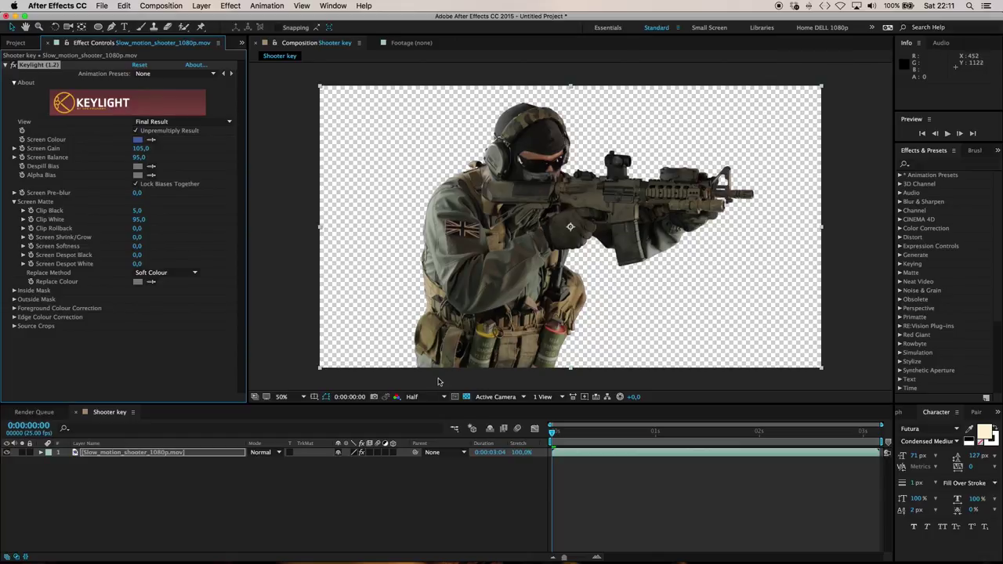
# Create a new composition named Shooter loop with a duration of 0:00:06:00.
pyautogui.click(14, 44)
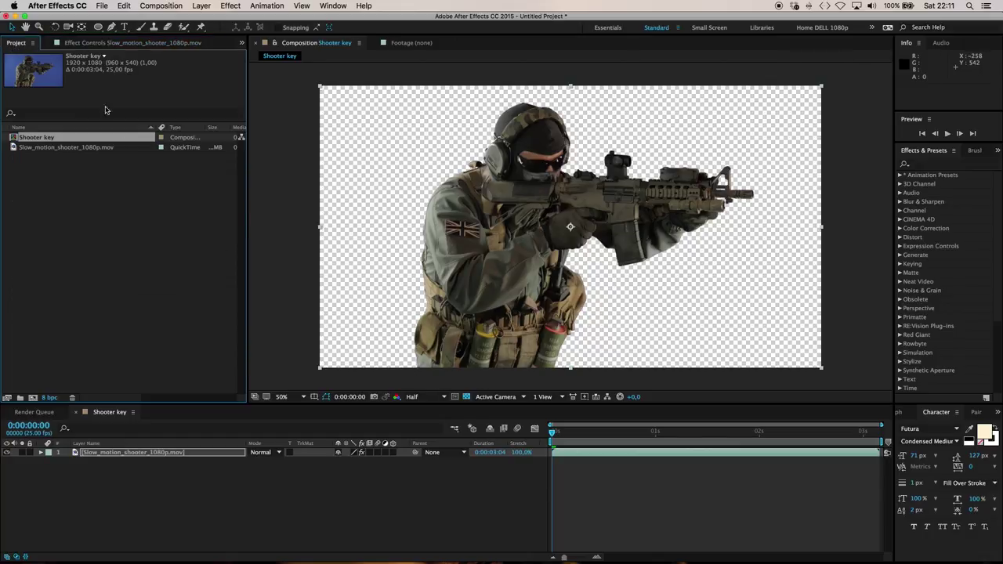
pyautogui.click(54, 172)
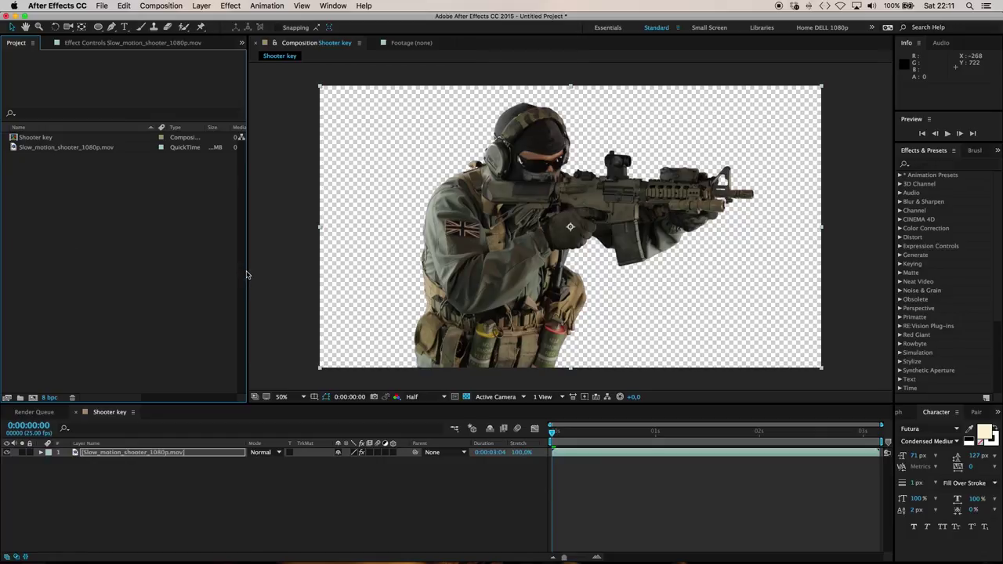
pyautogui.click(169, 7)
pyautogui.click(174, 19)
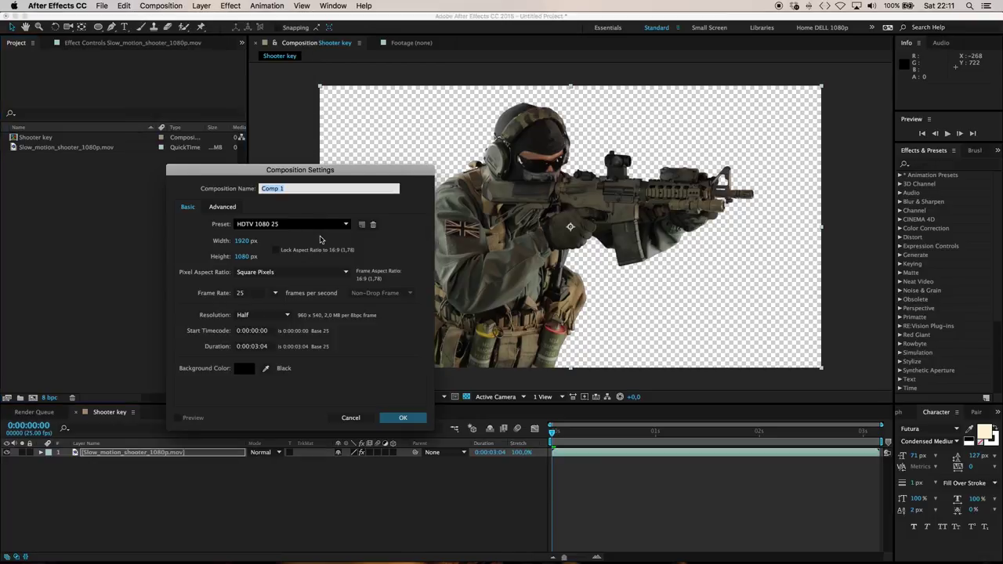
pyautogui.write('Shooter loop')
pyautogui.click(256, 348)
pyautogui.write('600')
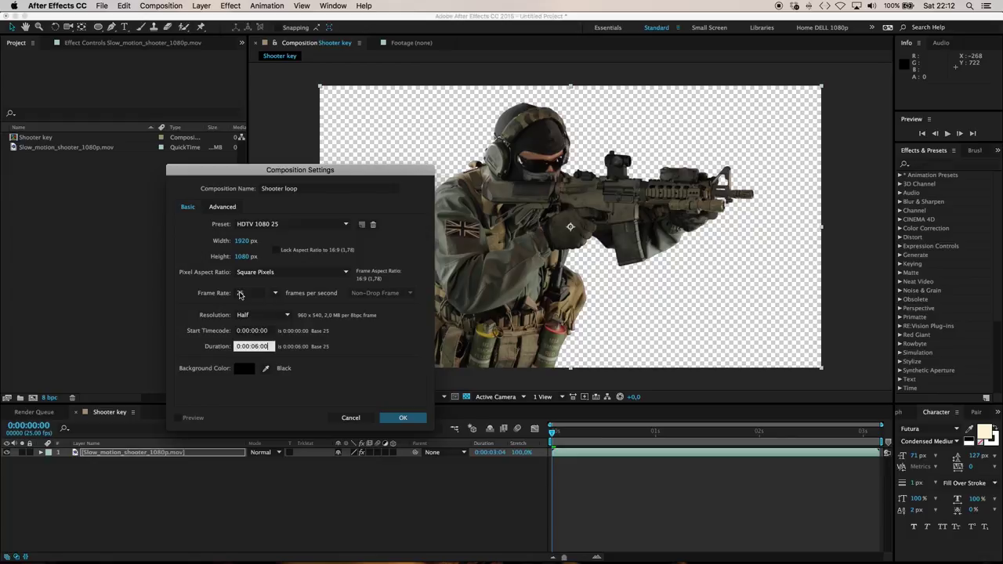
pyautogui.click(400, 419)
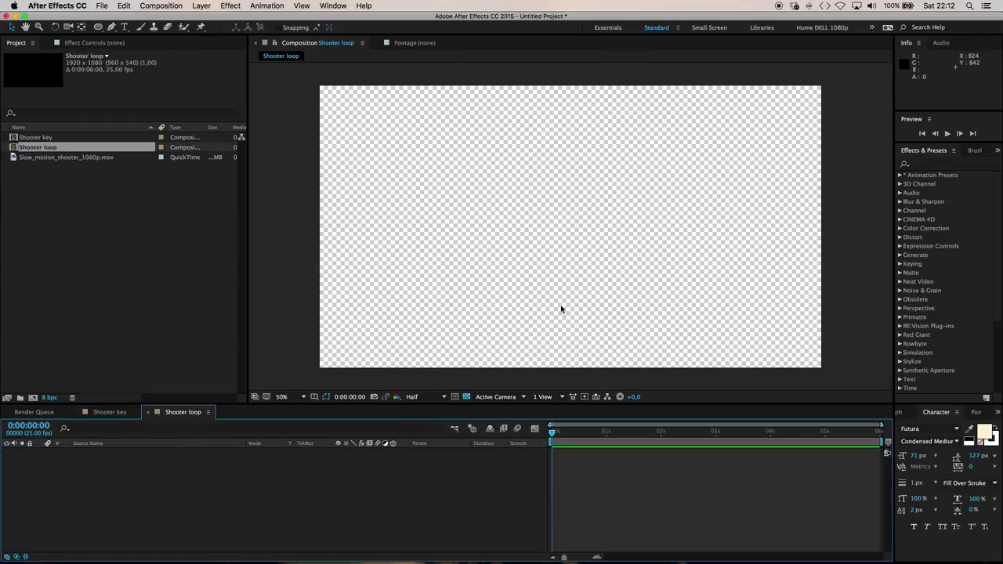
# Add the Shooter key composition to the Shooter loop timeline and duplicate its layer.
pyautogui.click(37, 141)
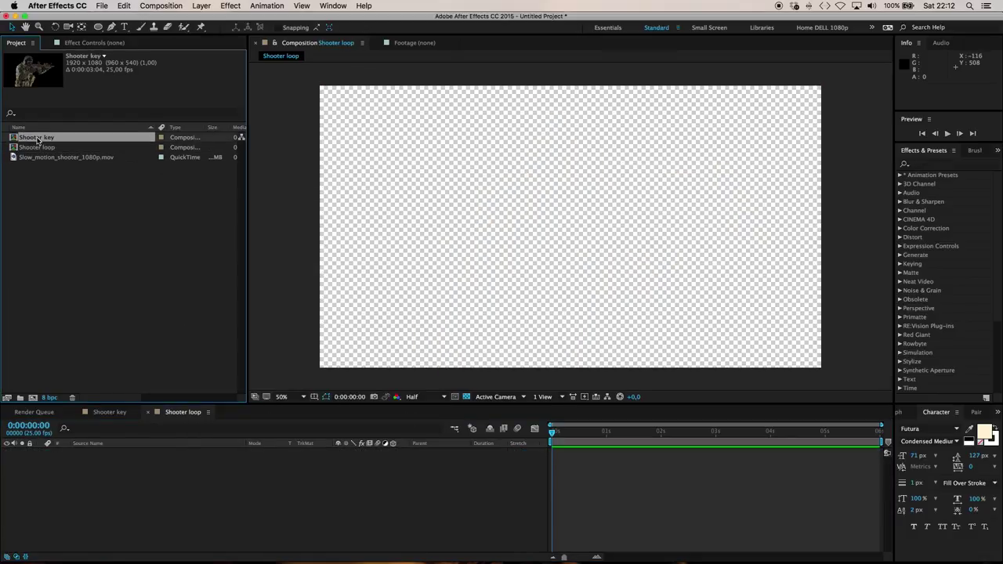
pyautogui.moveTo(14, 138); pyautogui.dragTo(141, 484)
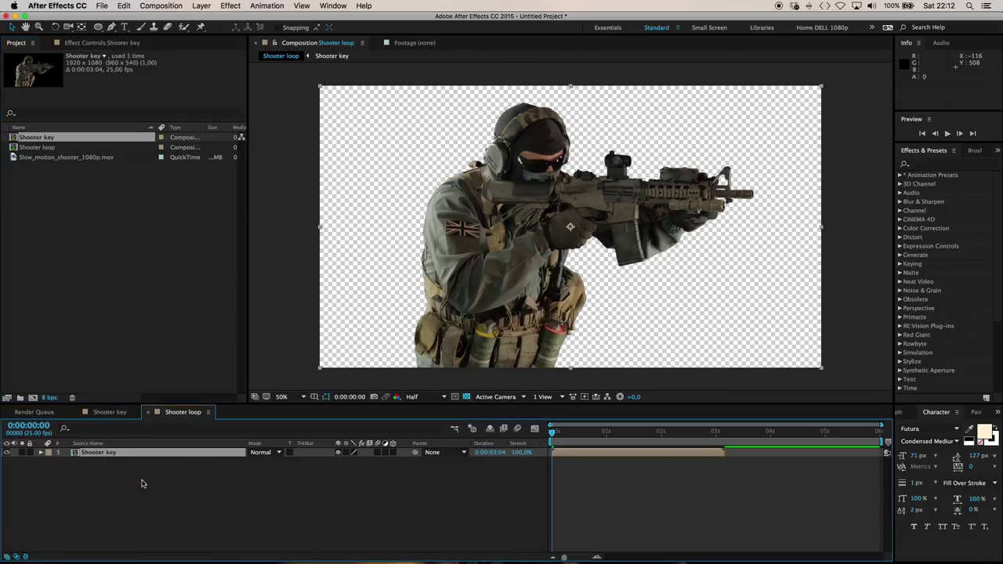
pyautogui.press('super+d')
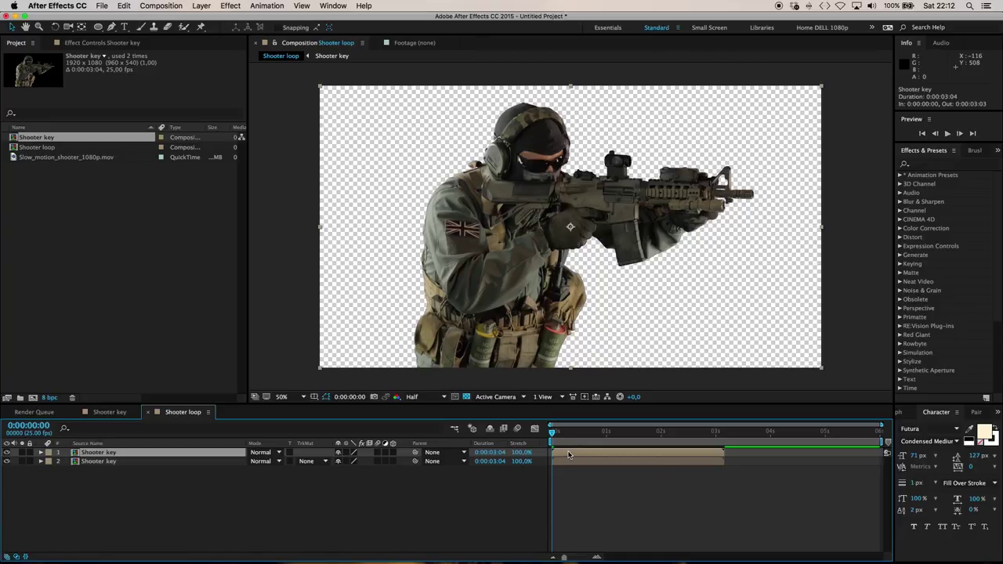
# Shift the upper Shooter key layer to start where the lower one ends, at about 0:00:03:04, and preview the loop.
pyautogui.moveTo(569, 455); pyautogui.dragTo(735, 457)
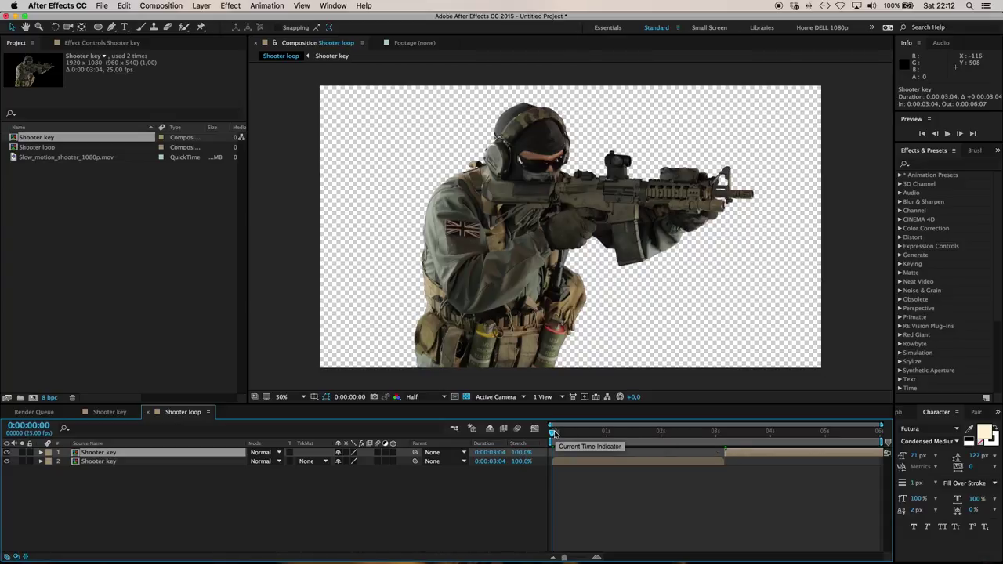
pyautogui.moveTo(554, 433); pyautogui.dragTo(748, 438)
pyautogui.press('space')
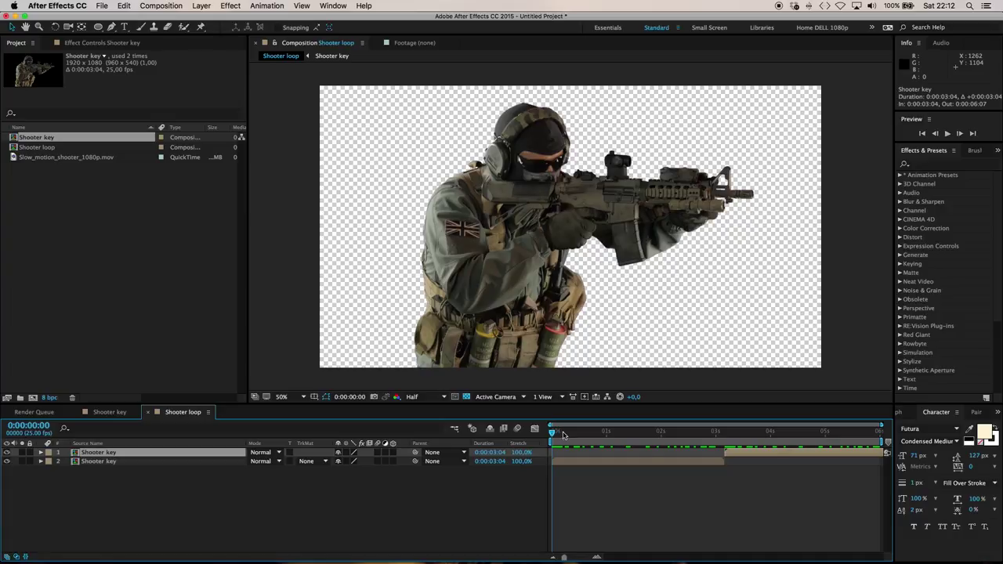
pyautogui.moveTo(563, 435)
pyautogui.mouseDown()
pyautogui.moveTo(690, 440)
pyautogui.moveTo(546, 431)
pyautogui.mouseUp()
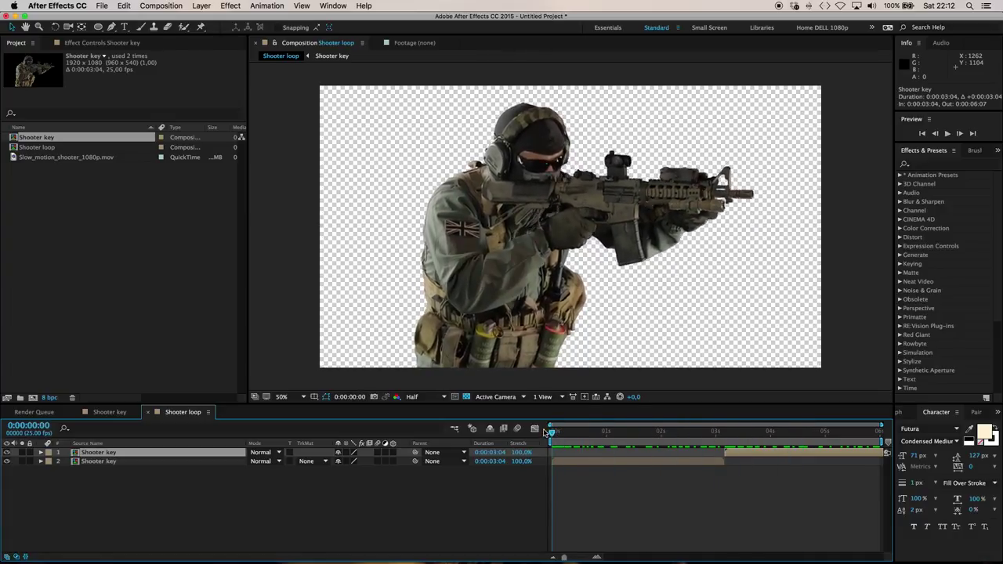
# Create a new composition named MASTER COMP with the HDTV 1080 25 preset and a duration of 0:00:06:00.
pyautogui.click(37, 148)
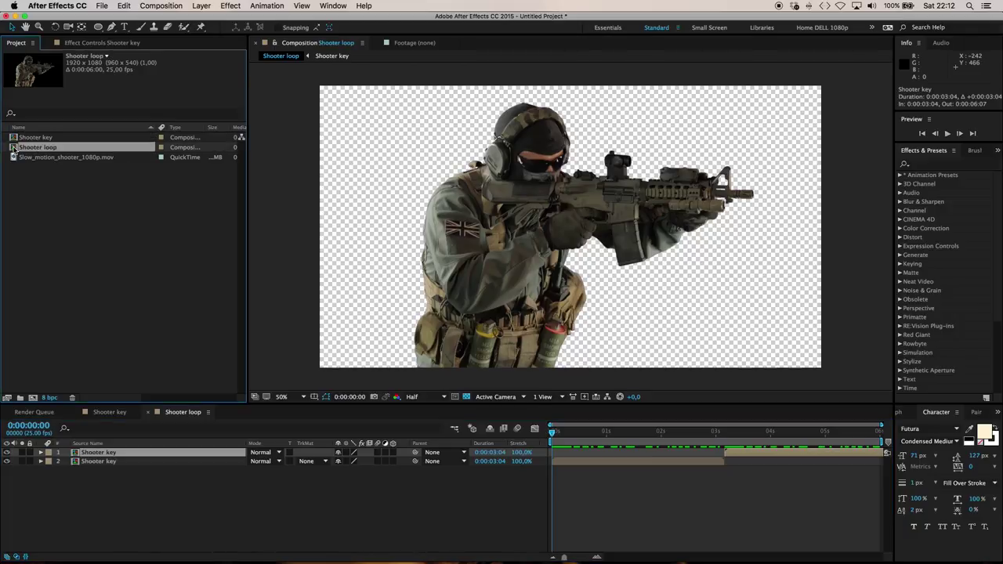
pyautogui.click(160, 6)
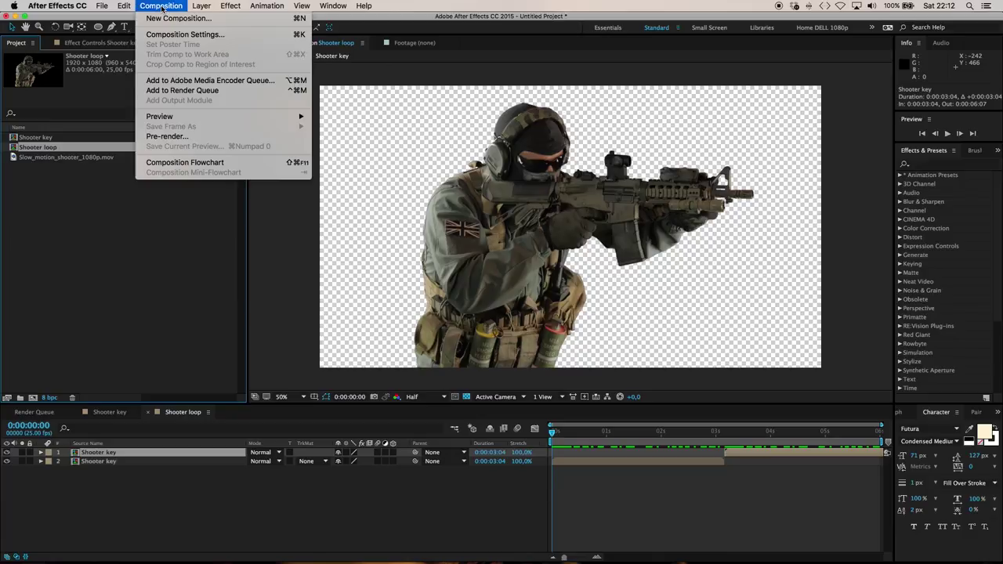
pyautogui.click(168, 18)
pyautogui.write('MAS')
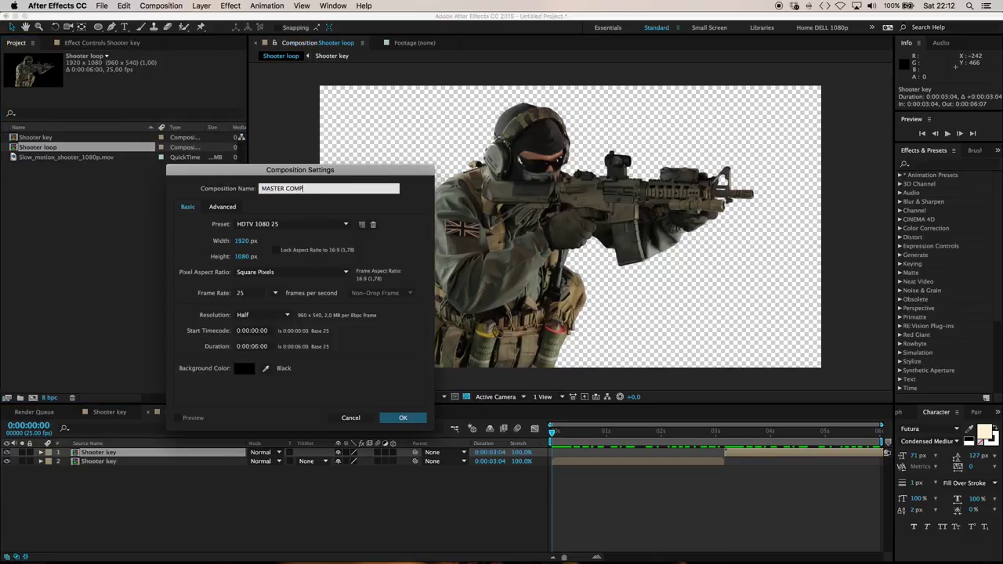
pyautogui.write('TER COMP')
pyautogui.click(410, 419)
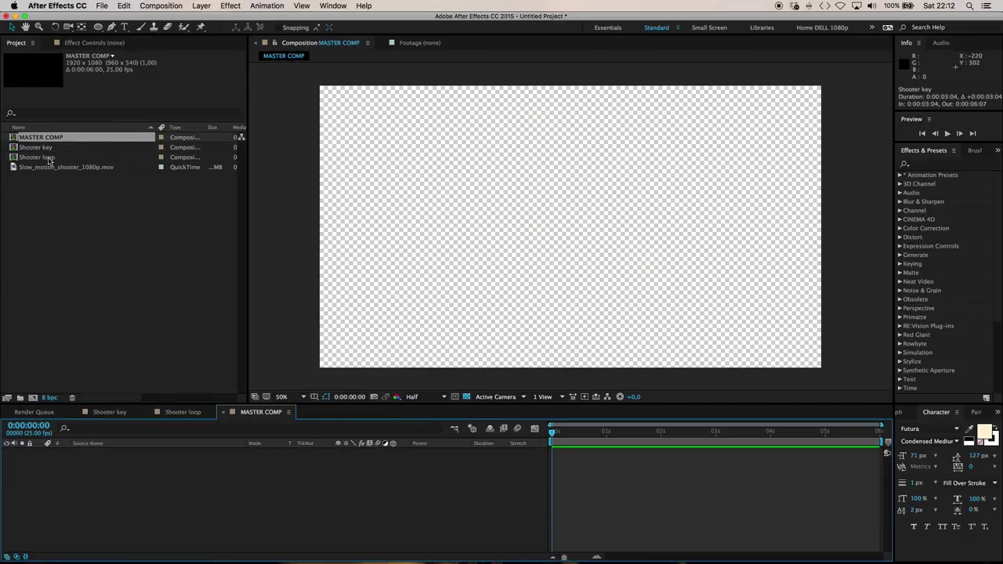
# Add the Shooter loop composition to the MASTER COMP timeline, make it a 3D layer and show its Position property.
pyautogui.click(43, 158)
pyautogui.moveTo(43, 158); pyautogui.dragTo(128, 478)
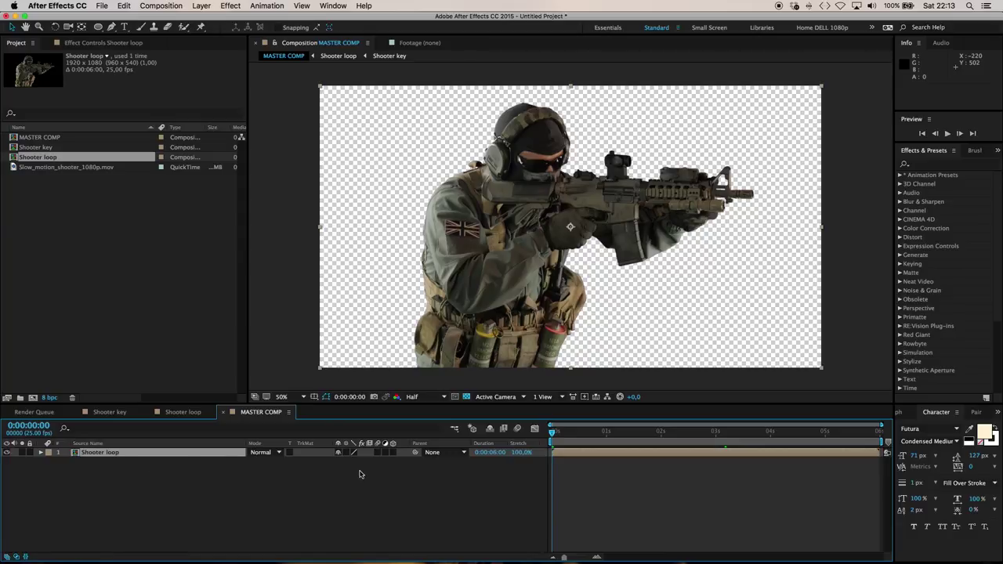
pyautogui.click(393, 453)
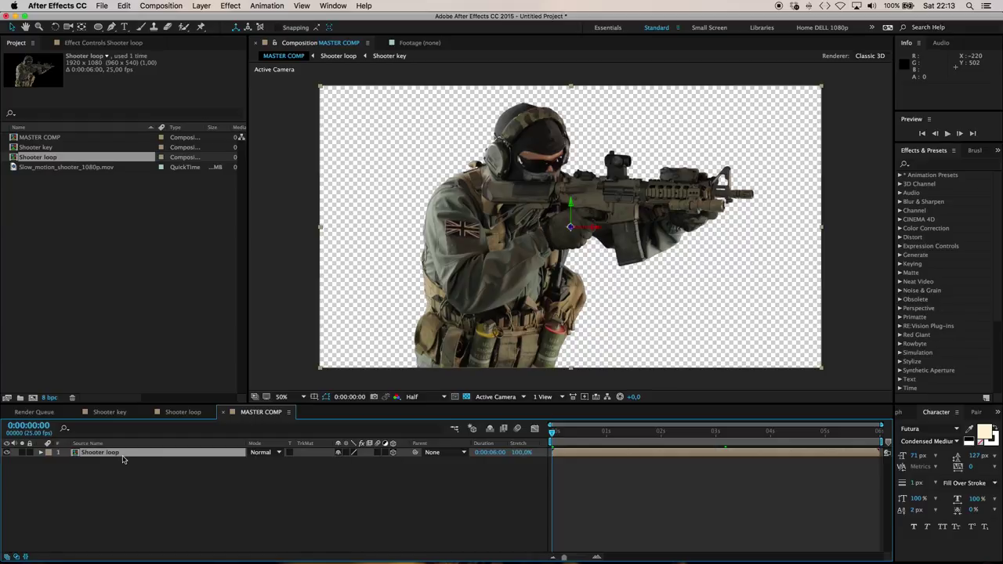
pyautogui.press('p')
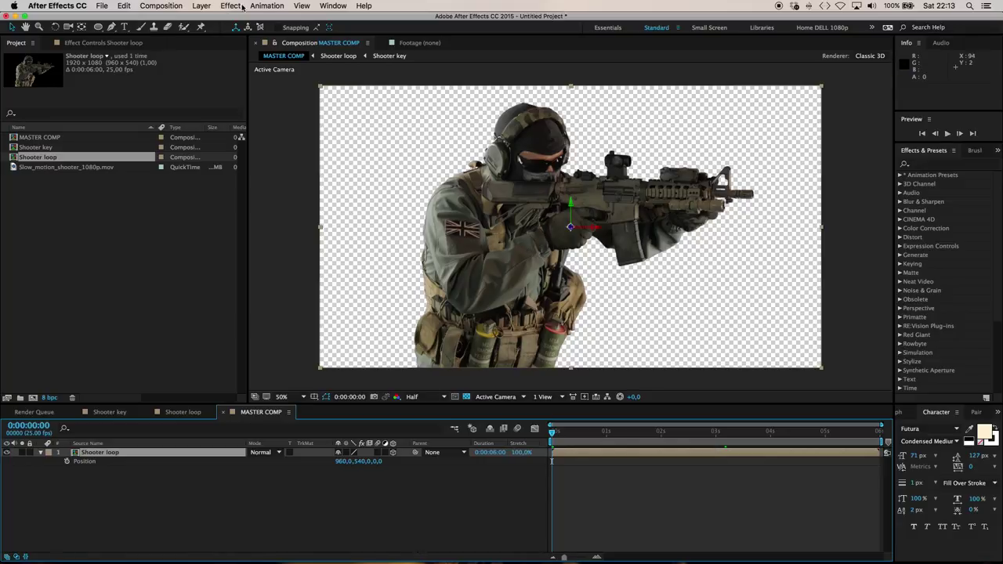
# Add a one-node camera with a focal length of 35 mm to MASTER COMP.
pyautogui.click(202, 7)
pyautogui.moveTo(208, 18)
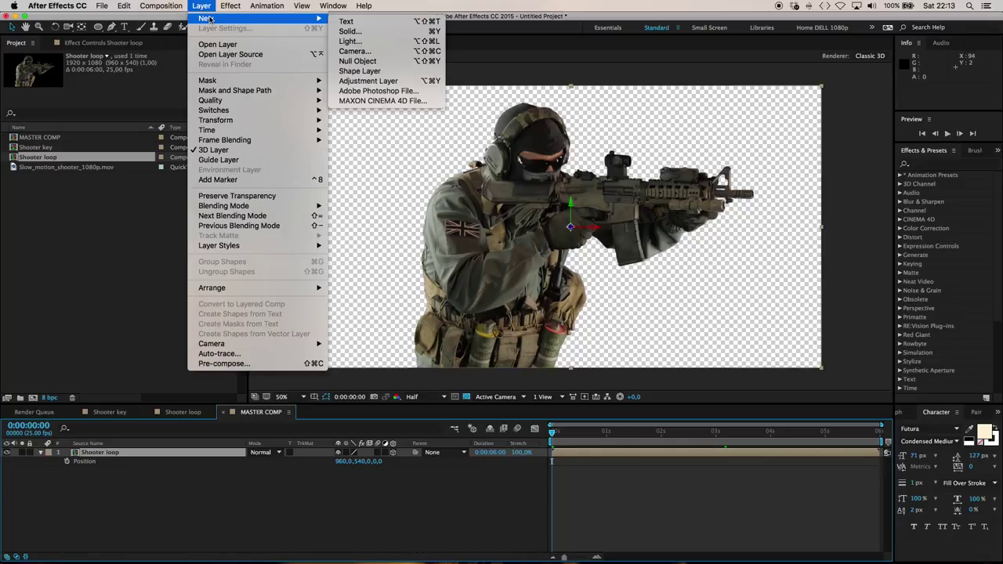
pyautogui.click(406, 52)
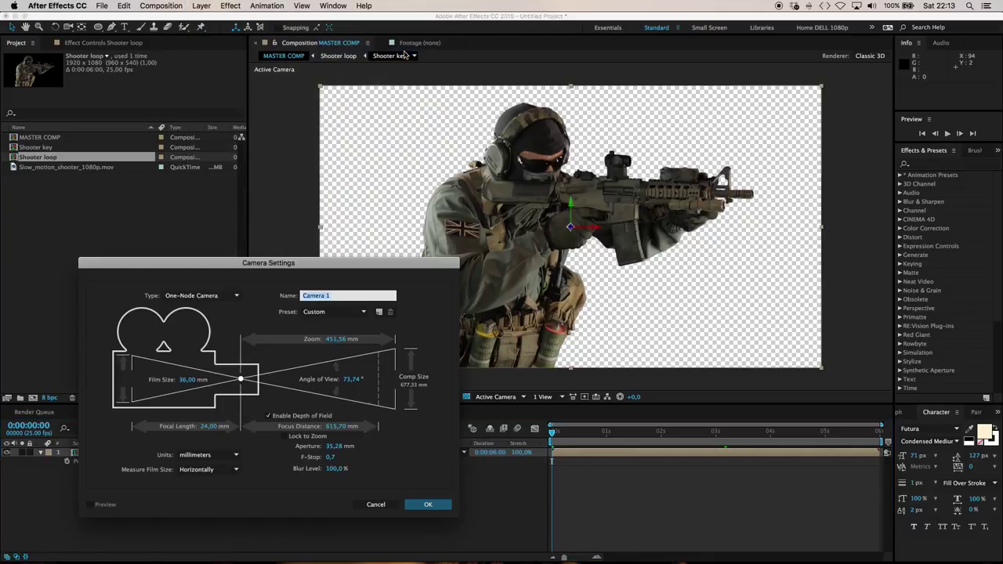
pyautogui.click(202, 429)
pyautogui.write('3')
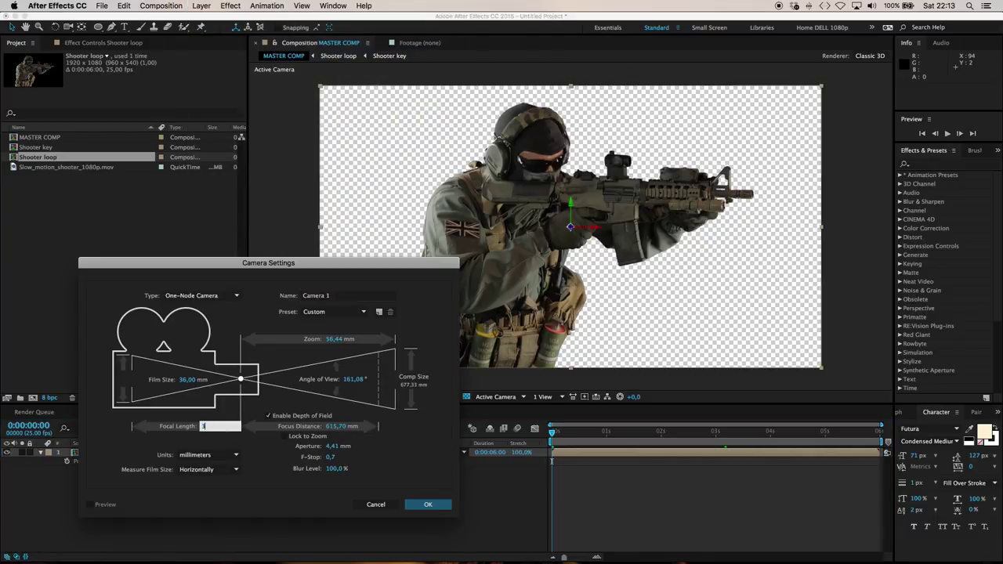
pyautogui.write('5')
pyautogui.press('Return')
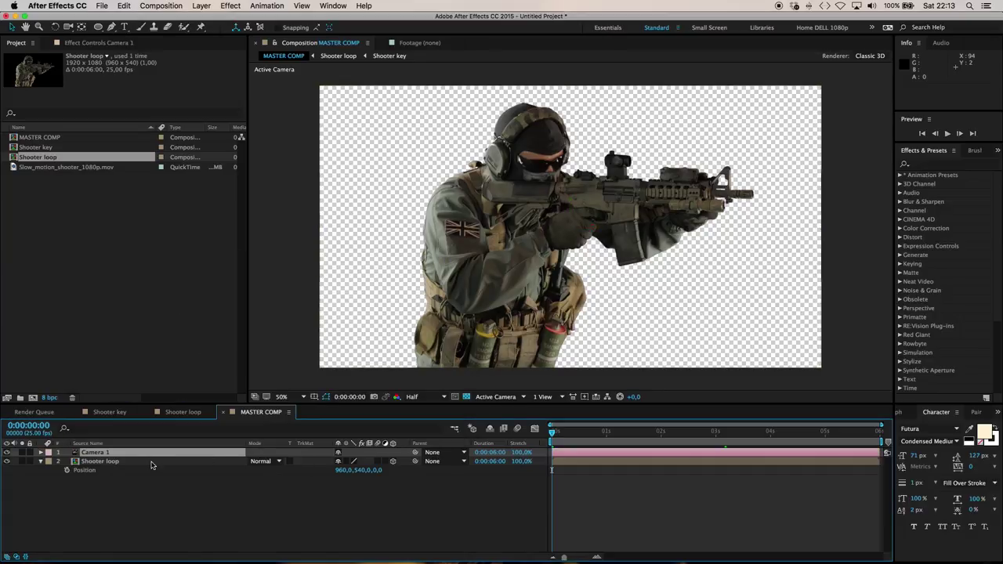
# Turn off Accepts Shadows and Accepts Lights in the Shooter loop layer's material options.
pyautogui.click(102, 464)
pyautogui.click(41, 462)
pyautogui.click(41, 462)
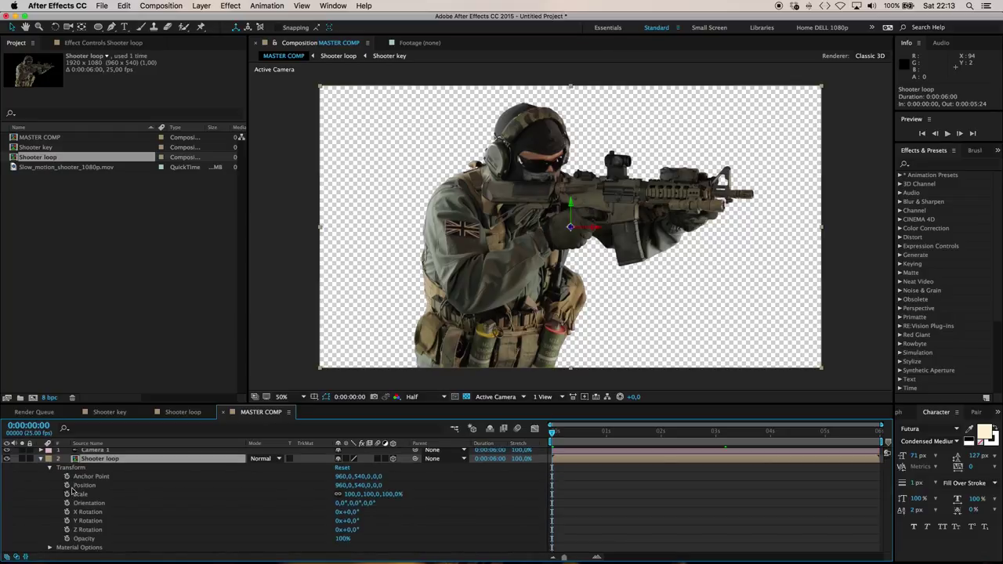
pyautogui.click(49, 547)
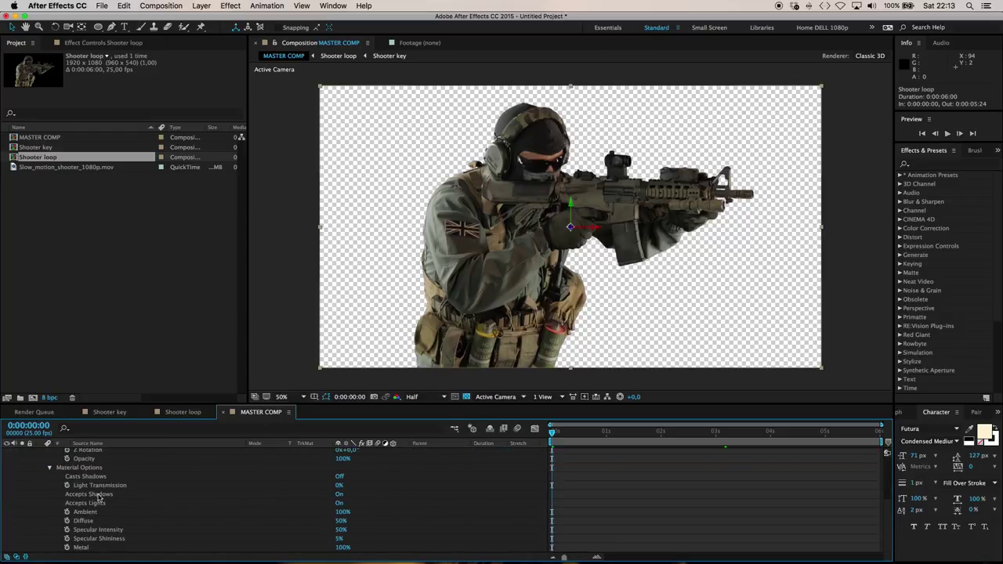
pyautogui.click(340, 495)
pyautogui.click(341, 495)
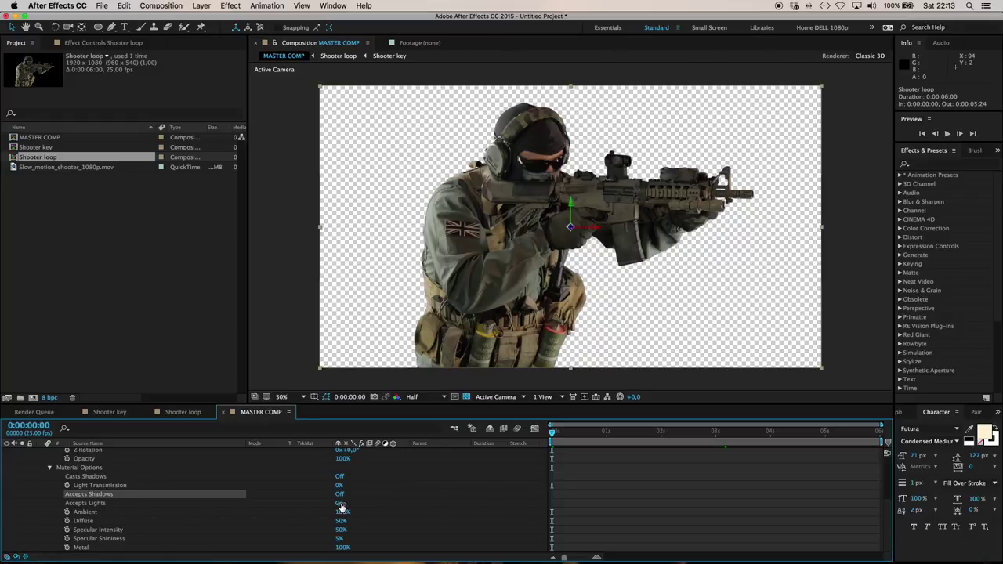
pyautogui.click(341, 504)
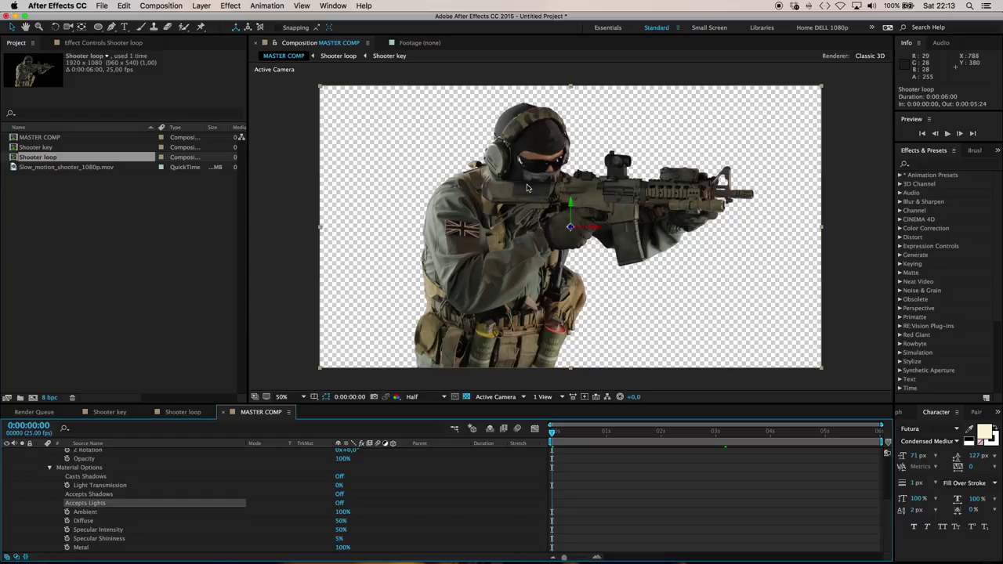
pyautogui.scroll(5, 57, 495)
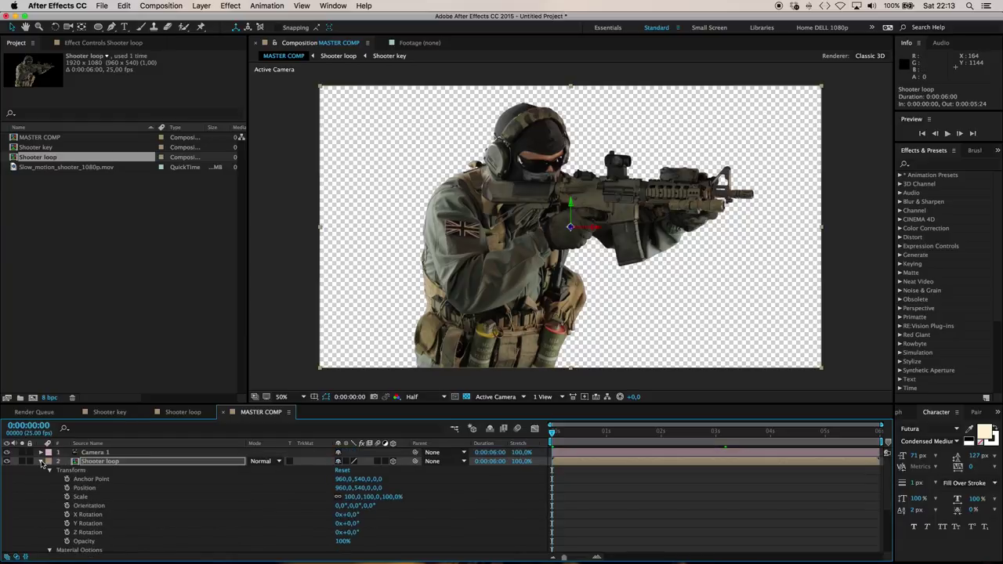
pyautogui.click(42, 463)
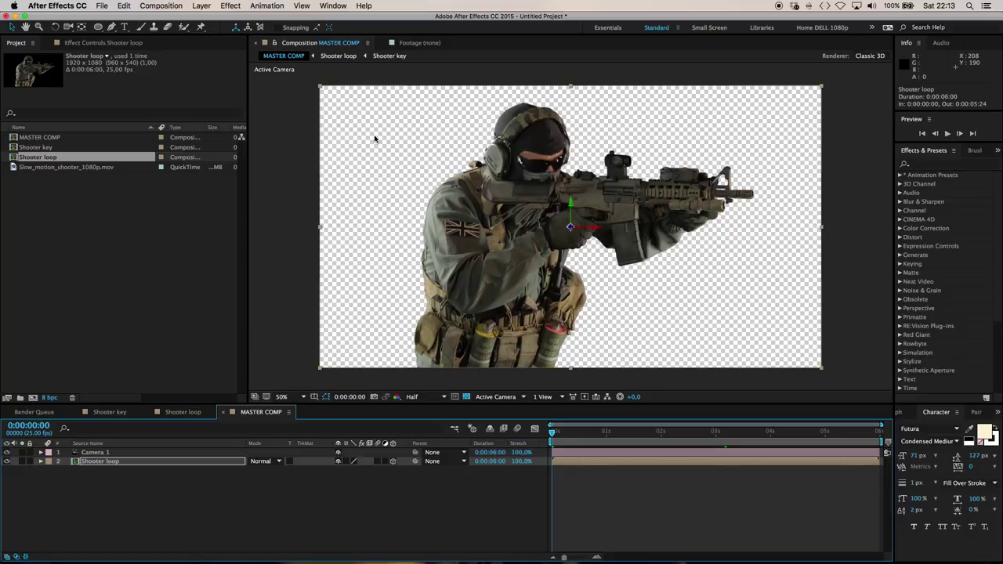
# Create a black 1920 × 1080 solid, place it beneath the Shooter loop layer and rename it background.
pyautogui.click(202, 7)
pyautogui.moveTo(236, 19)
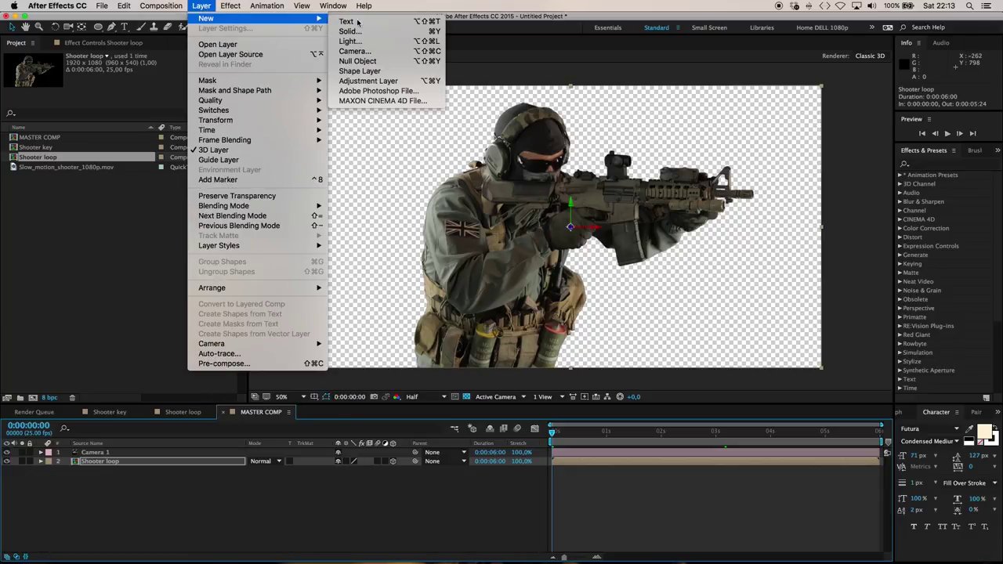
pyautogui.click(350, 31)
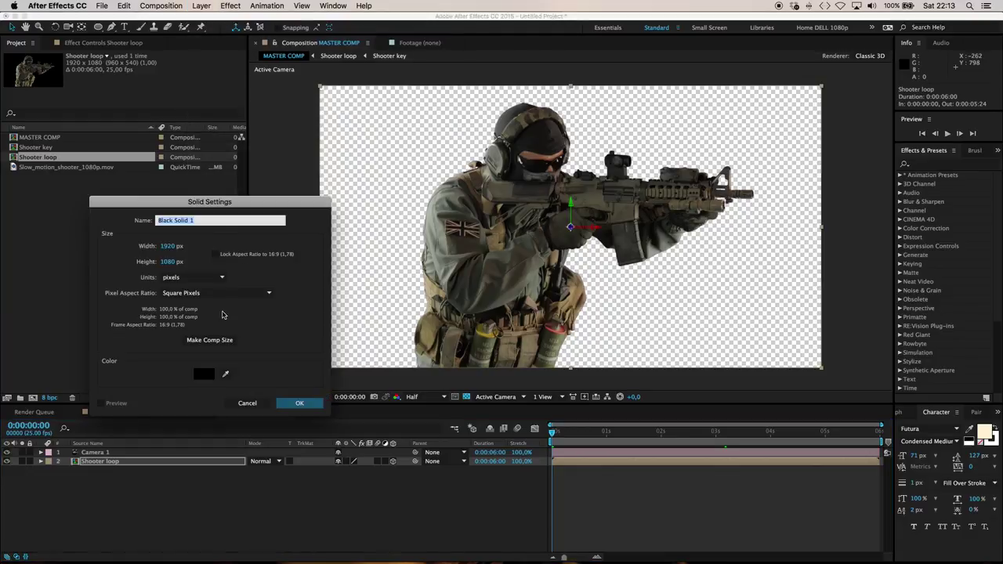
pyautogui.click(206, 374)
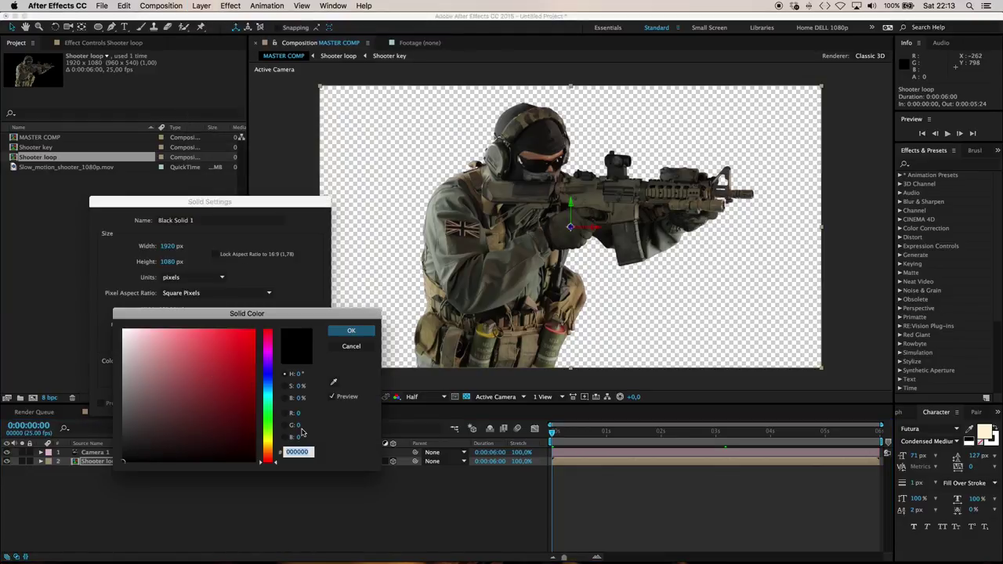
pyautogui.click(350, 337)
pyautogui.click(278, 406)
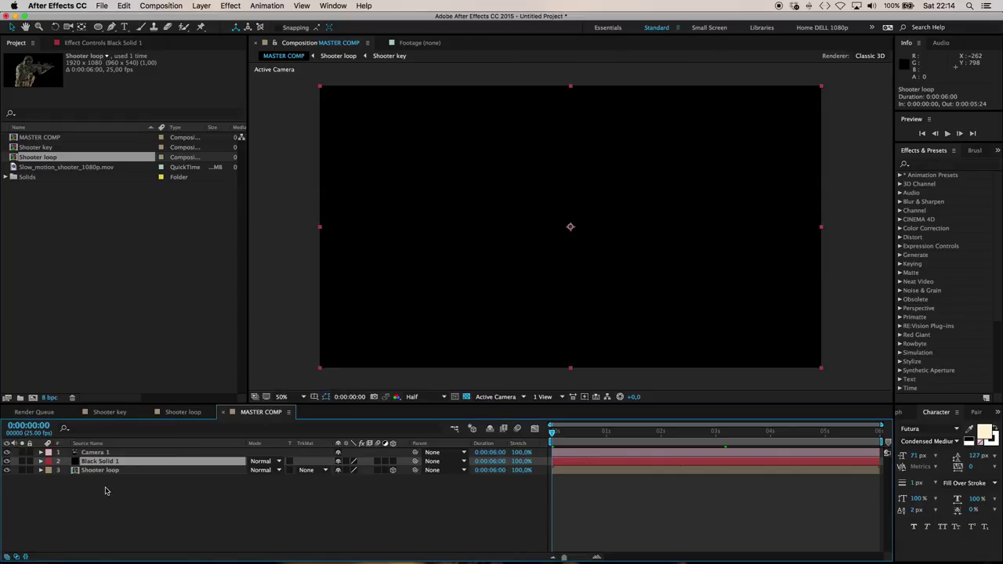
pyautogui.moveTo(108, 464); pyautogui.dragTo(106, 493)
pyautogui.write('background')
pyautogui.press('Return')
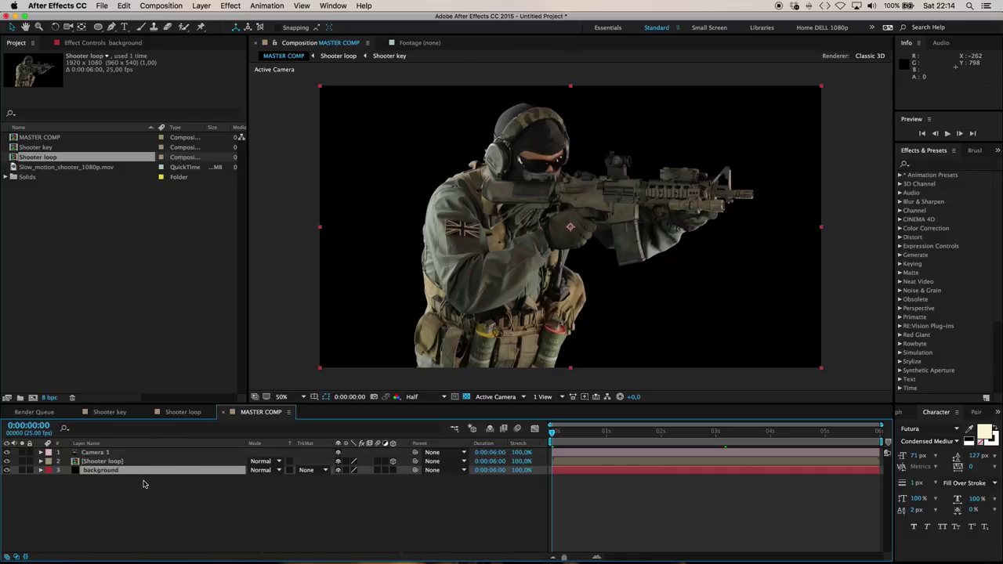
# Create a black 1920 × 1080 solid named misty rain above the background layer and make it a 3D layer.
pyautogui.click(205, 6)
pyautogui.moveTo(223, 18)
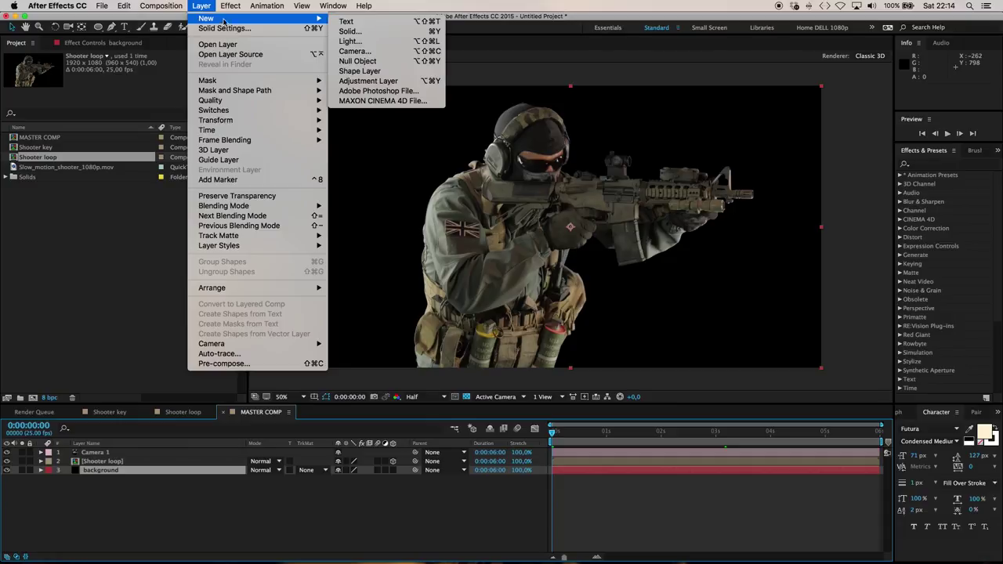
pyautogui.click(351, 32)
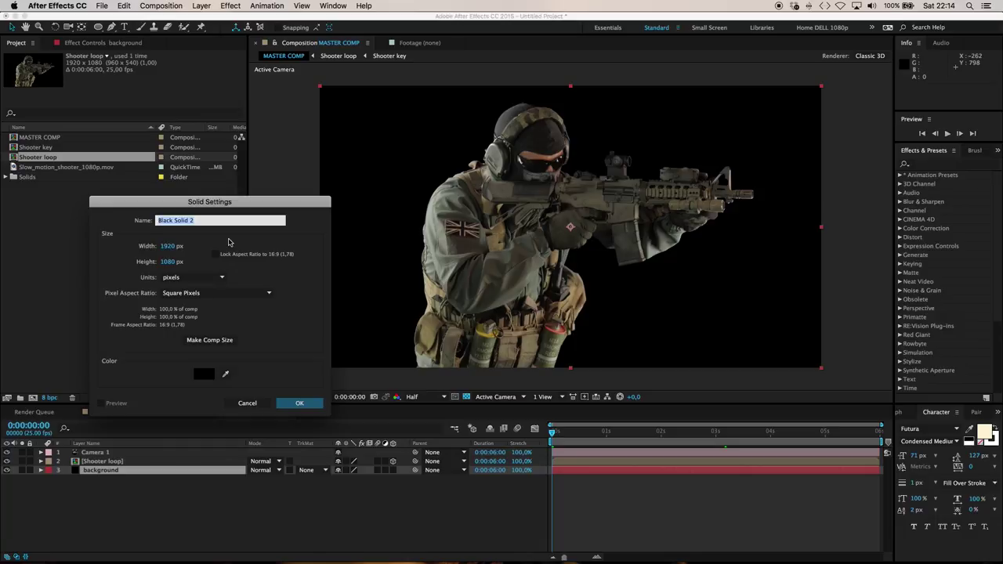
pyautogui.write('misty rain')
pyautogui.press('Return')
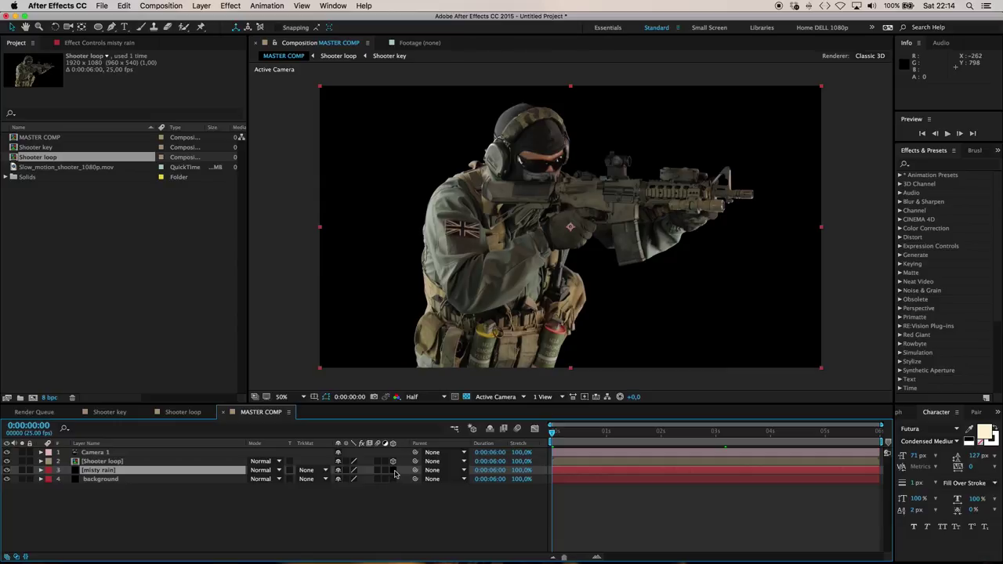
pyautogui.click(393, 470)
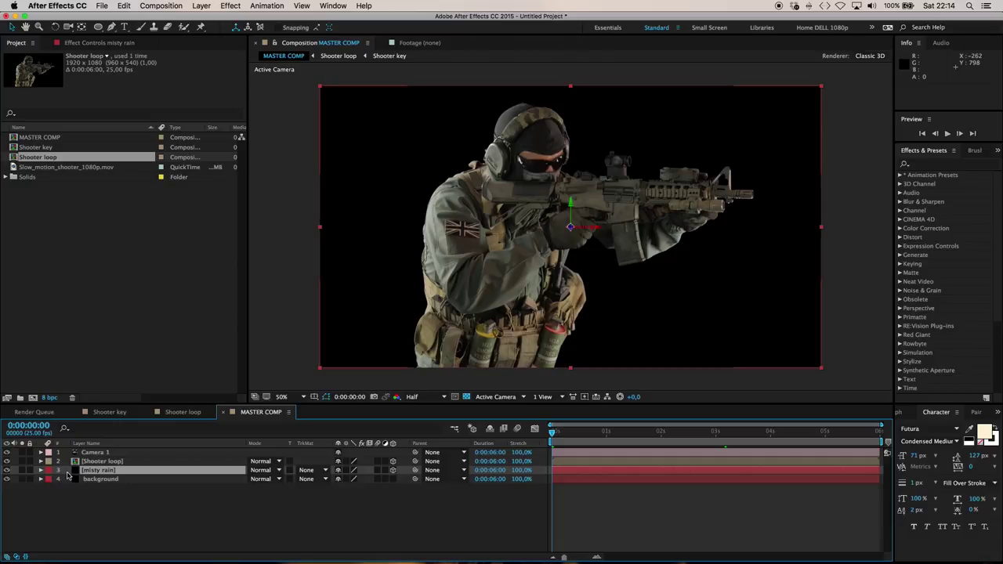
# Turn off Accepts Shadows and Accepts Lights in the misty rain layer's material options.
pyautogui.click(41, 470)
pyautogui.click(50, 488)
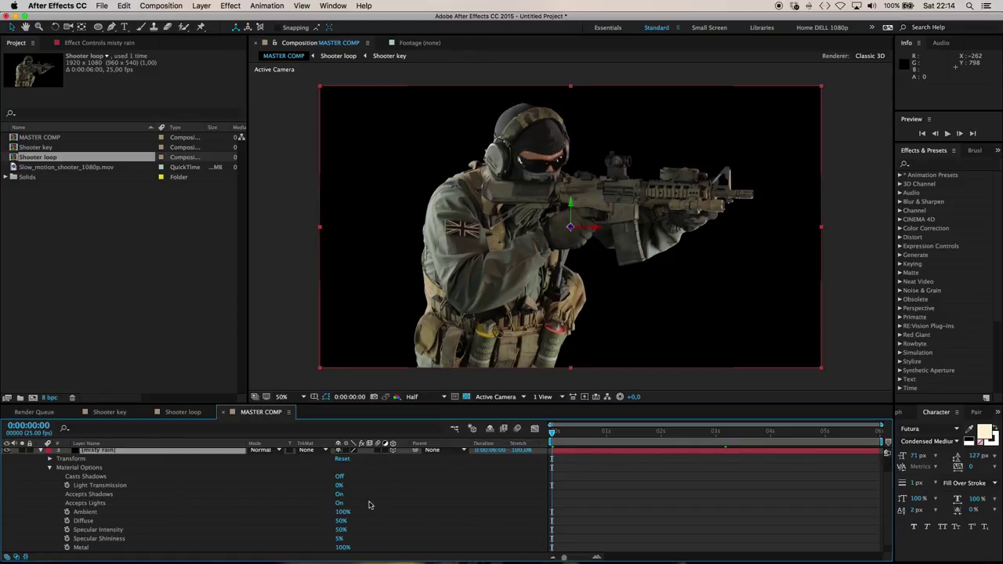
pyautogui.click(341, 495)
pyautogui.click(340, 503)
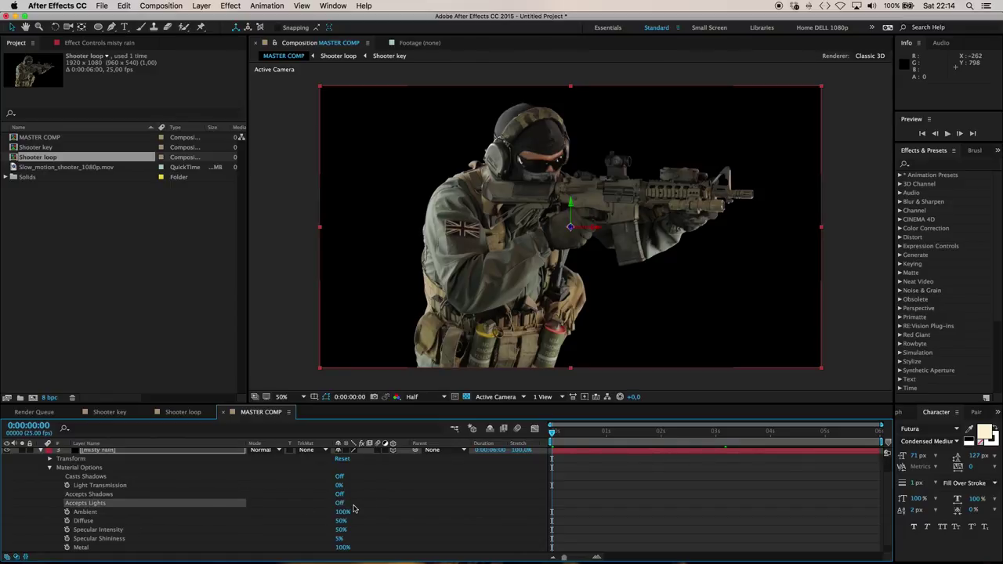
pyautogui.click(42, 454)
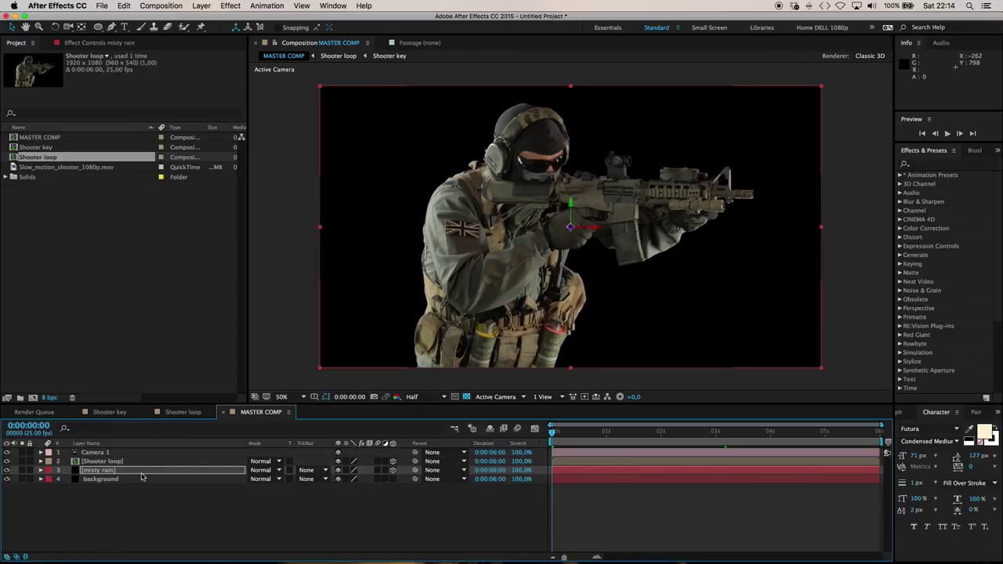
# Apply the Fractal Noise effect to the misty rain layer.
pyautogui.click(228, 6)
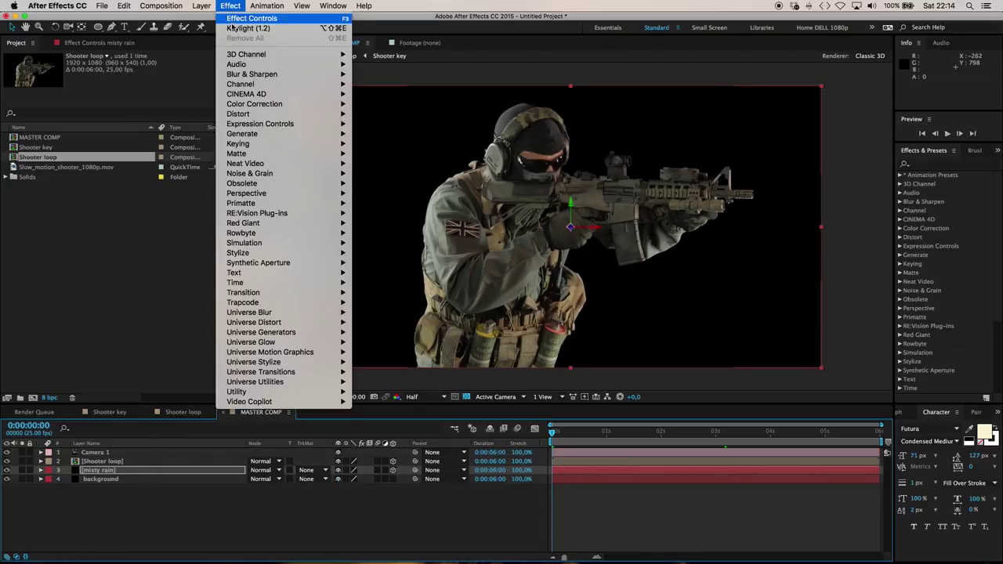
pyautogui.moveTo(267, 173)
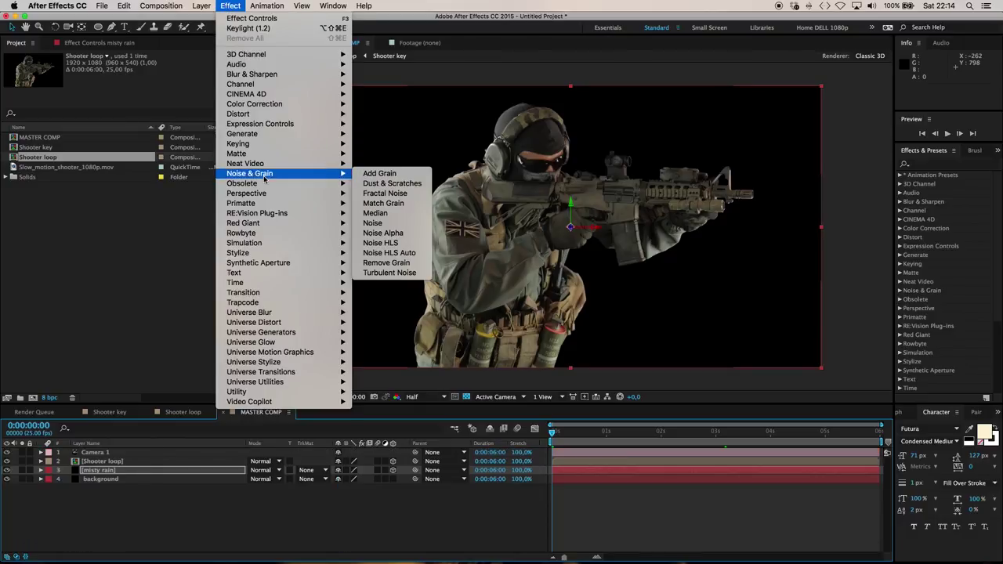
pyautogui.click(386, 193)
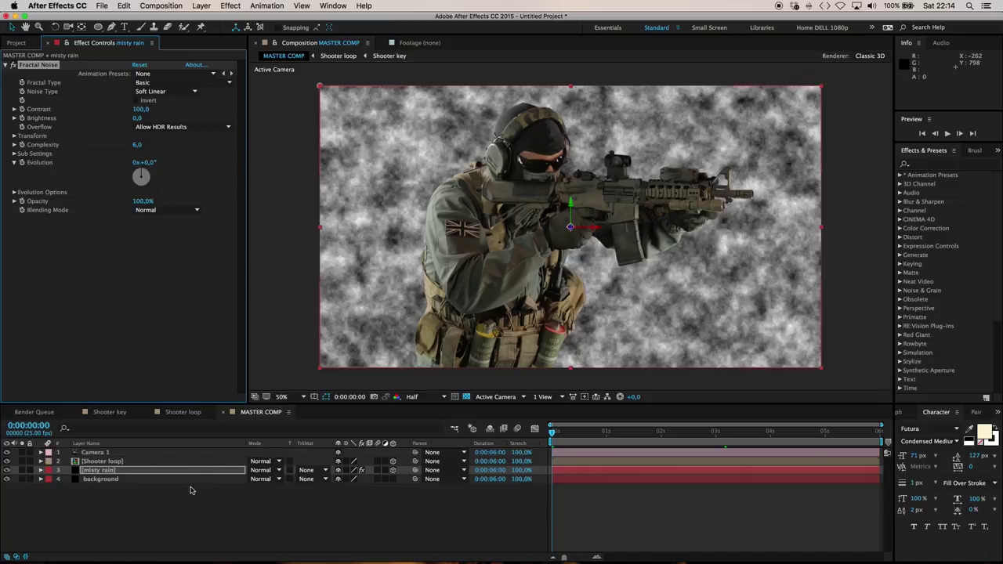
# Set the misty rain layer's Z position to 2000 and scale the layer up to 243%.
pyautogui.press('p')
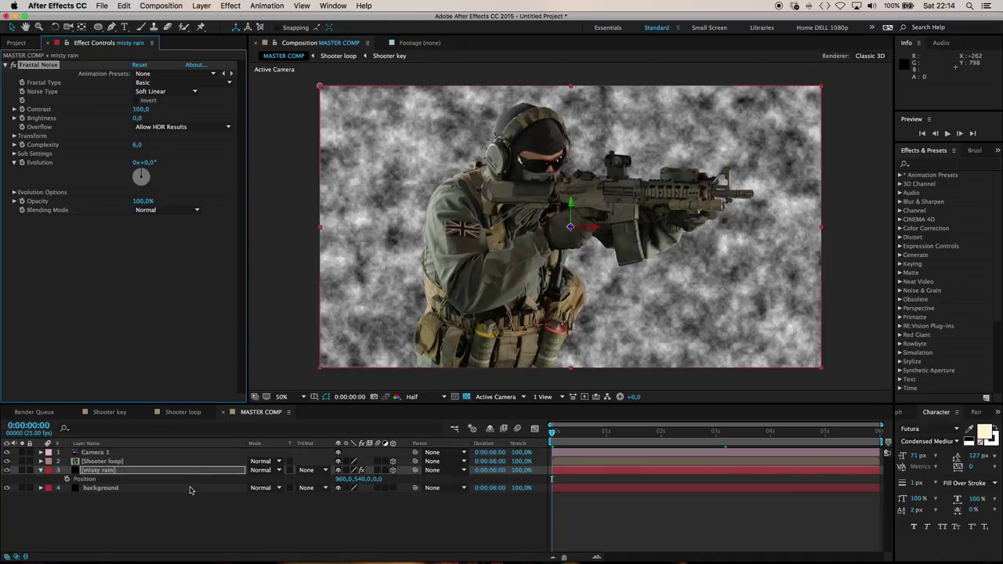
pyautogui.click(378, 479)
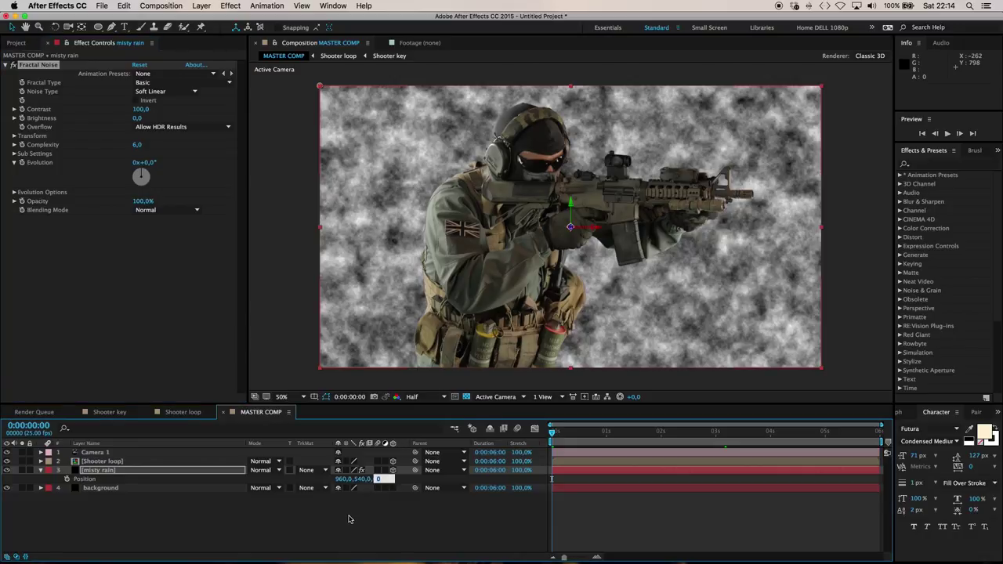
pyautogui.write('2000')
pyautogui.press('Return')
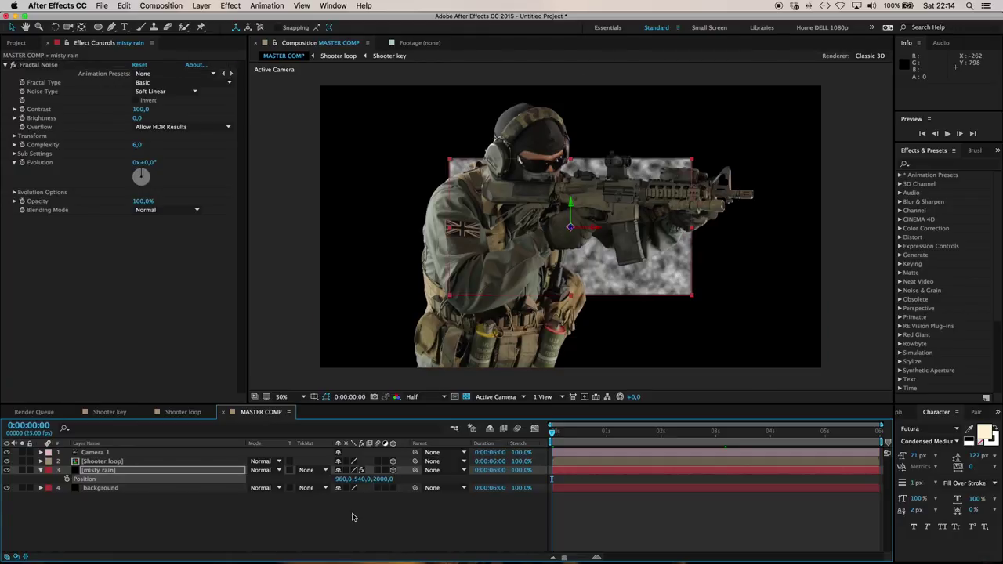
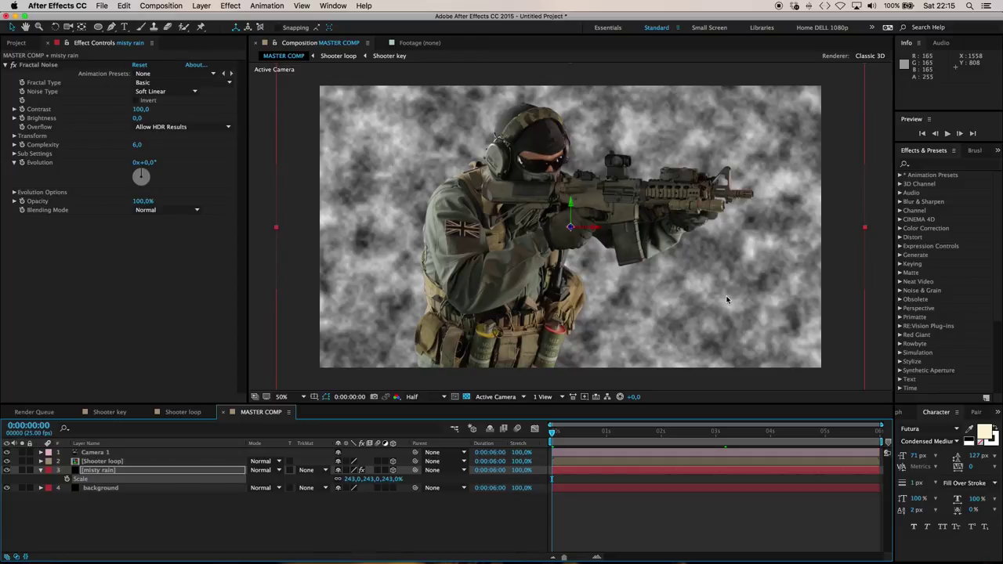
# Keyframe Offset Turbulence and Evolution at the first frame, and set Offset Turbulence to about 2104.3, 925.3 at 0:00:05:24.
pyautogui.press(',')
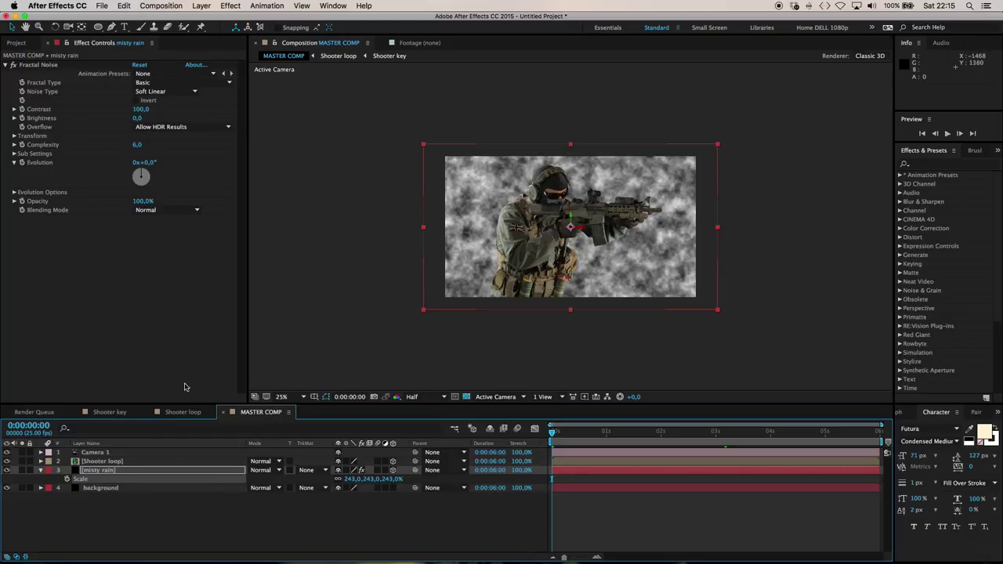
pyautogui.click(14, 136)
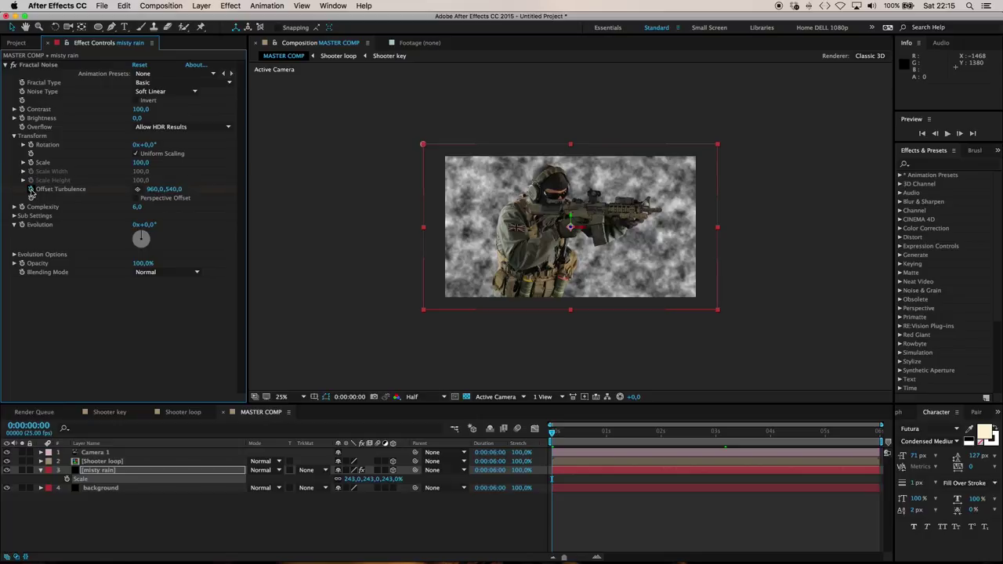
pyautogui.click(23, 162)
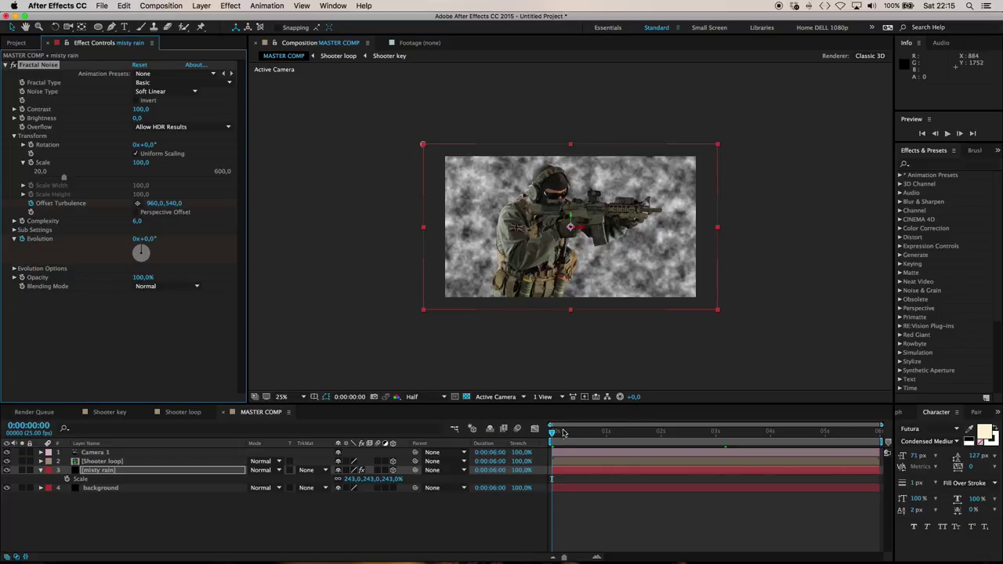
pyautogui.moveTo(557, 436); pyautogui.dragTo(901, 466)
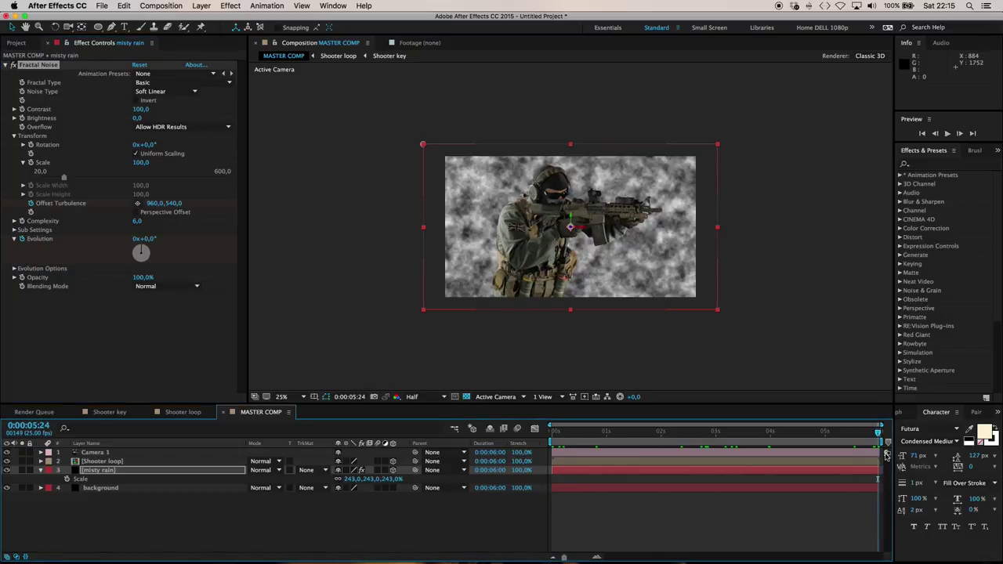
pyautogui.click(152, 203)
pyautogui.moveTo(152, 203); pyautogui.dragTo(213, 203)
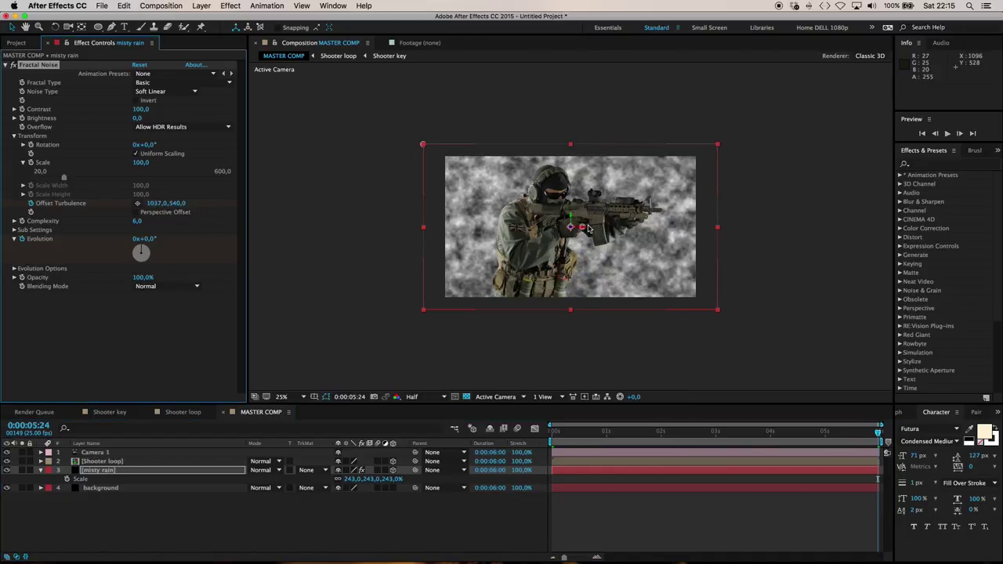
pyautogui.moveTo(582, 227); pyautogui.dragTo(748, 287)
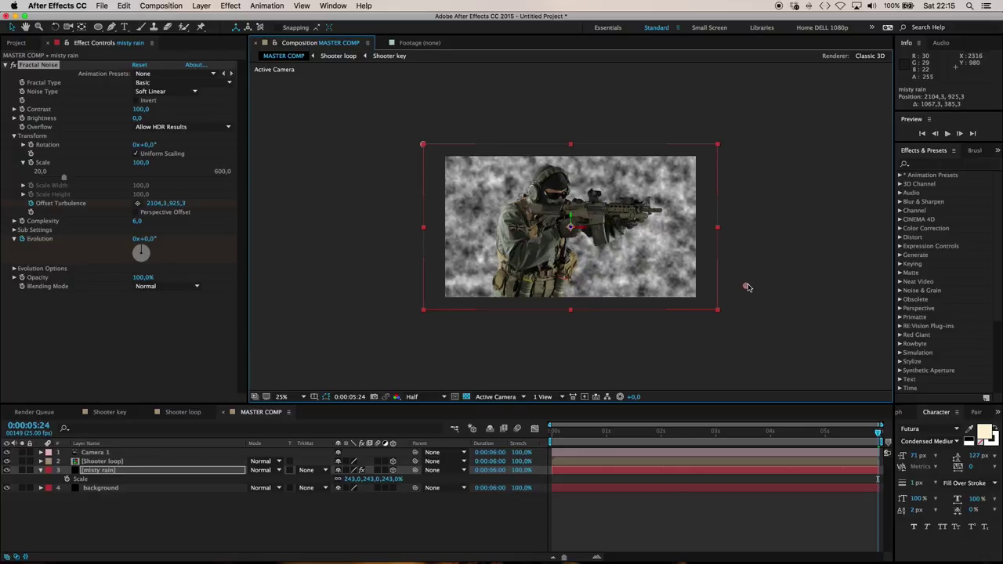
# Set the Fractal Noise Evolution to 4 revolutions at the last frame.
pyautogui.click(881, 434)
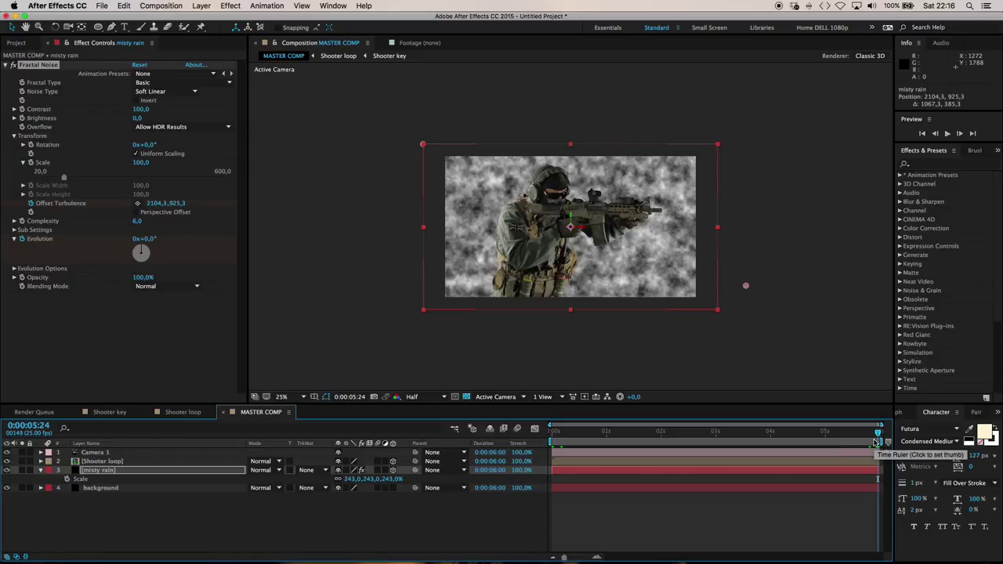
pyautogui.click(138, 239)
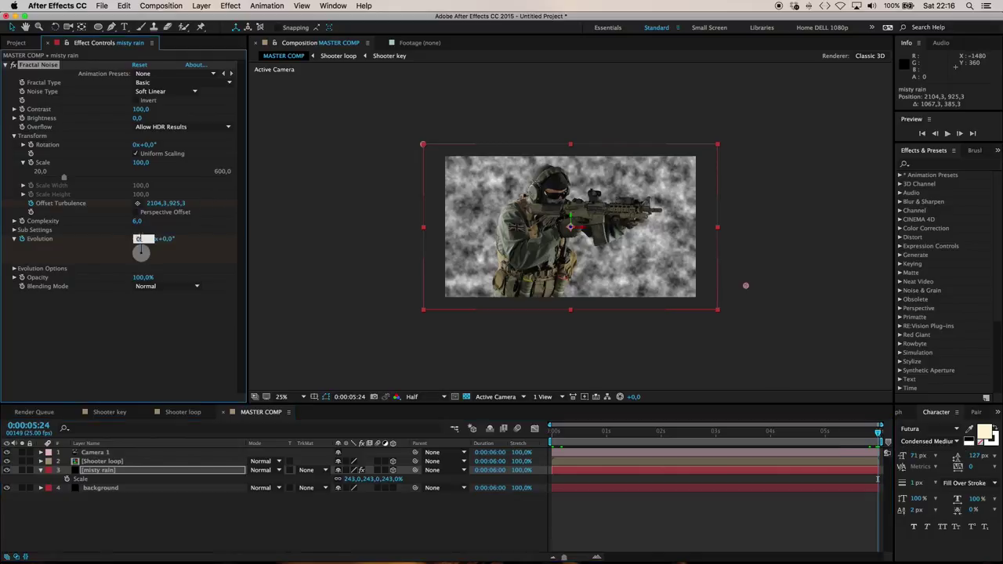
pyautogui.write('4')
pyautogui.press('Return')
# Raise the Fractal Noise Scale to about 175.8 and preview the noise animation.
pyautogui.press('.')
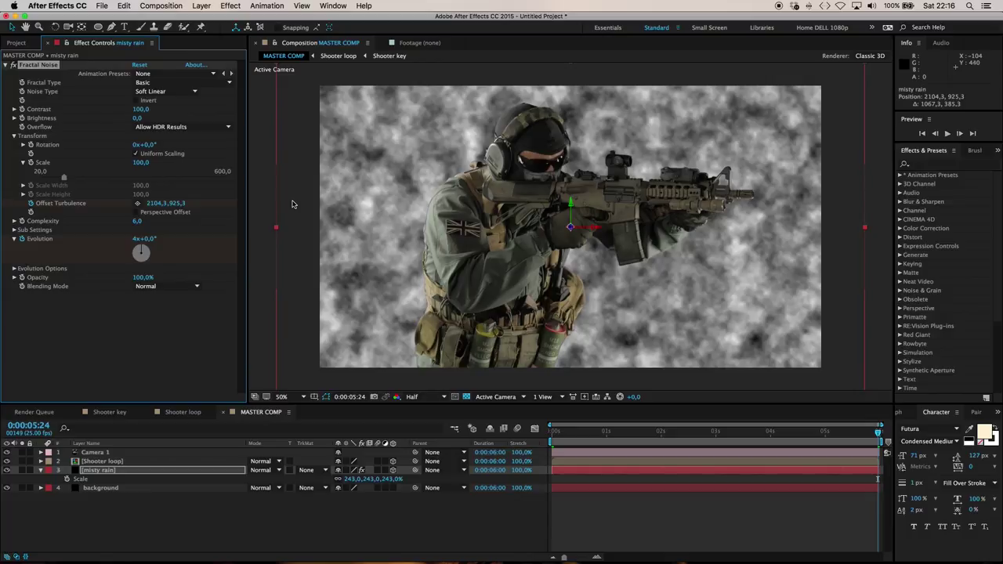
pyautogui.moveTo(68, 180); pyautogui.dragTo(89, 180)
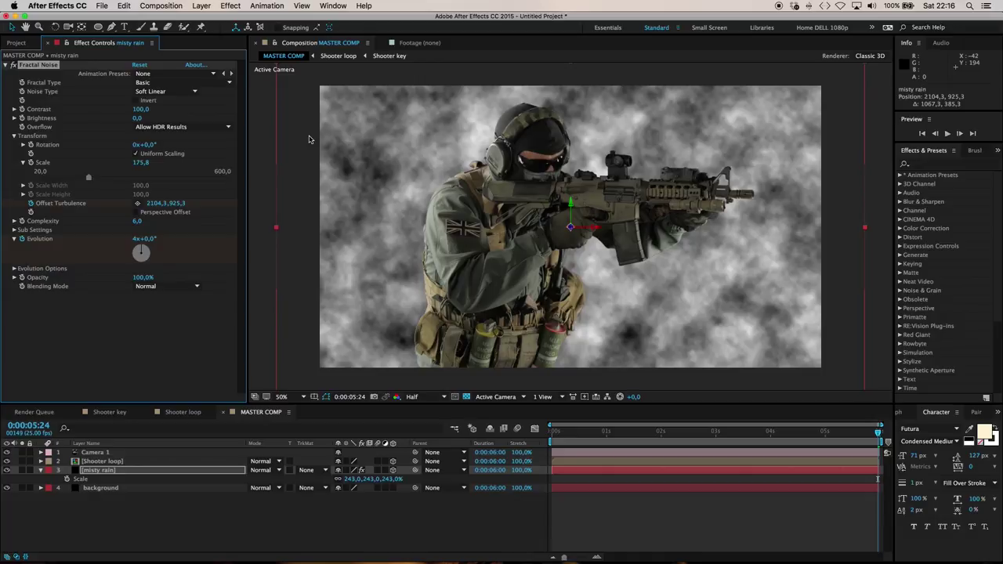
pyautogui.press('space')
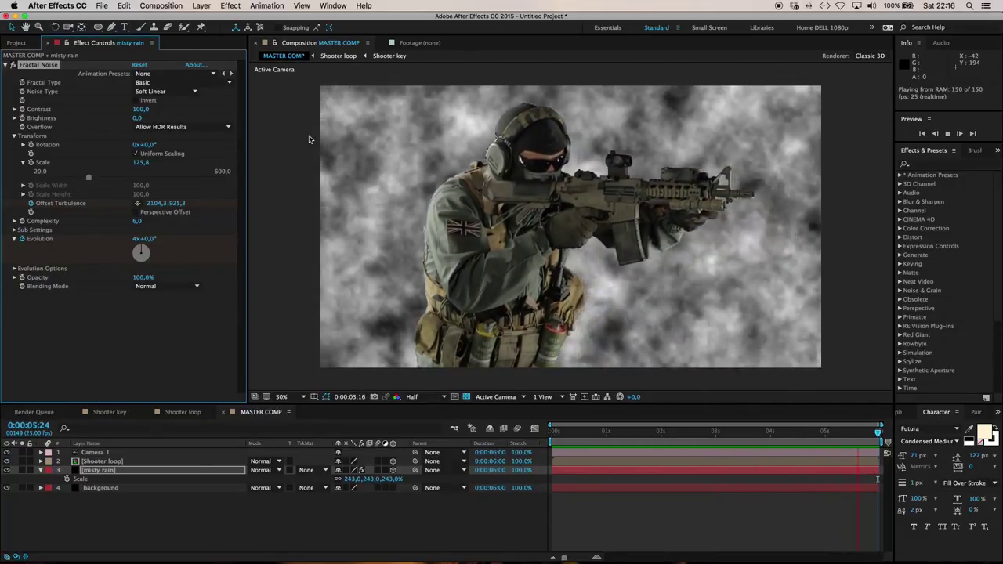
# Set the Evolution keyframe at the last frame to 2 revolutions and collapse the misty rain layer's properties.
pyautogui.click(877, 432)
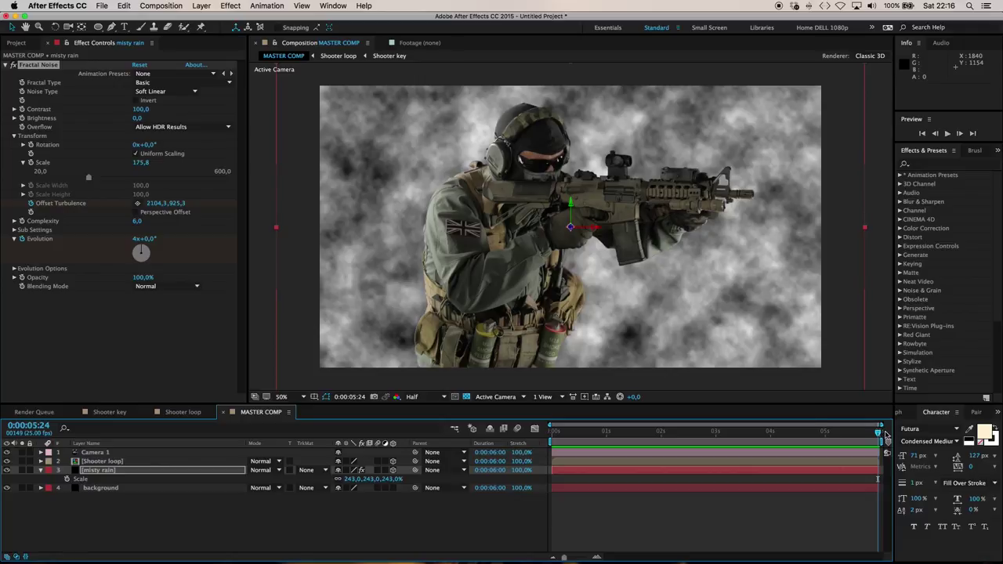
pyautogui.click(138, 239)
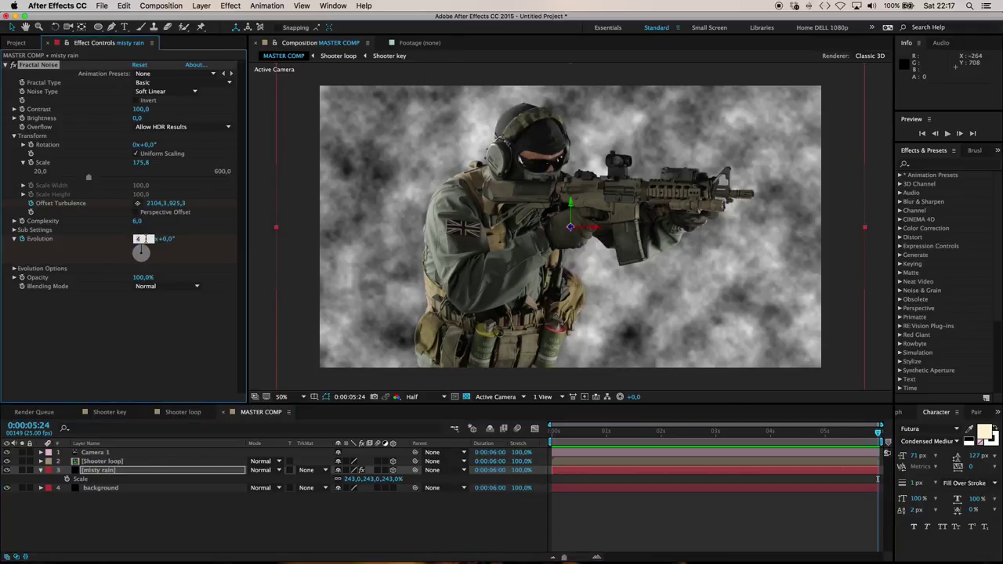
pyautogui.write('2')
pyautogui.press('Return')
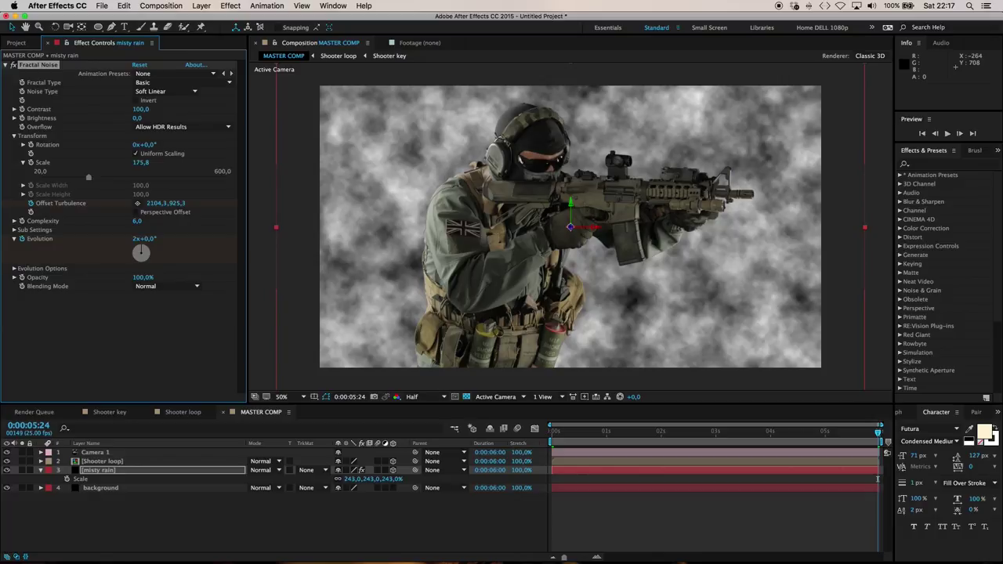
pyautogui.click(40, 471)
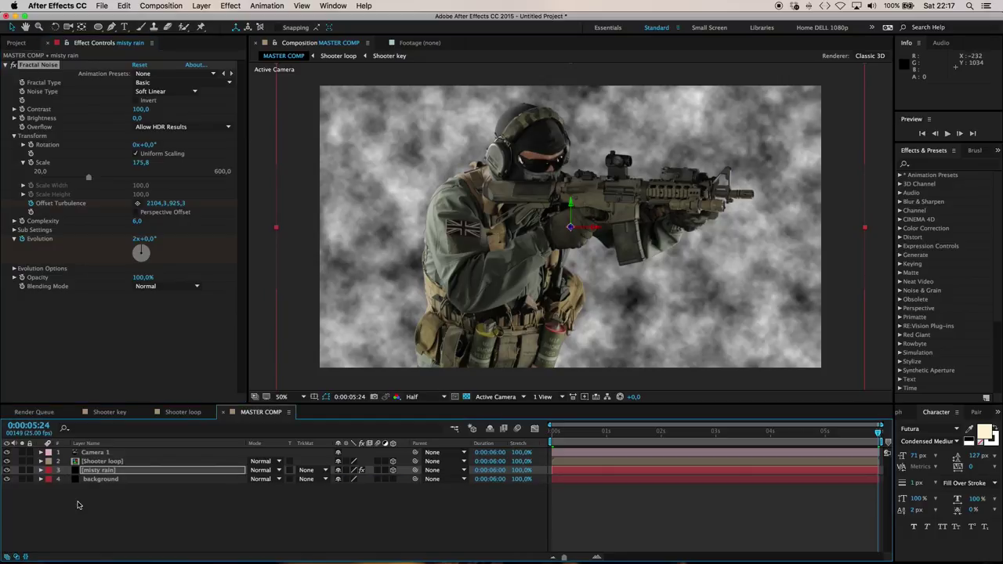
# Create a white point light with 100% intensity and no falloff, and rename it back flare 1.
pyautogui.click(77, 505)
pyautogui.press(',')
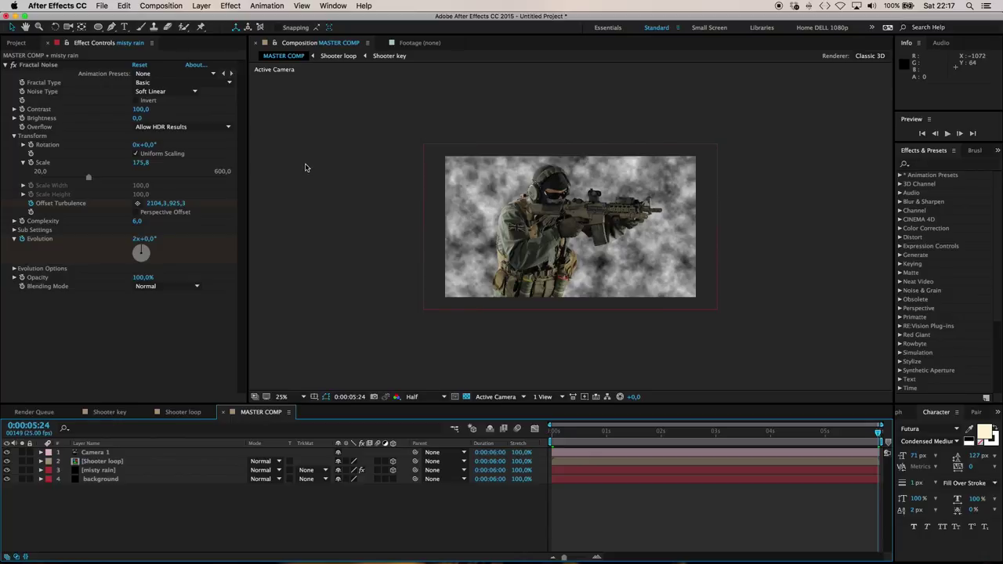
pyautogui.click(201, 7)
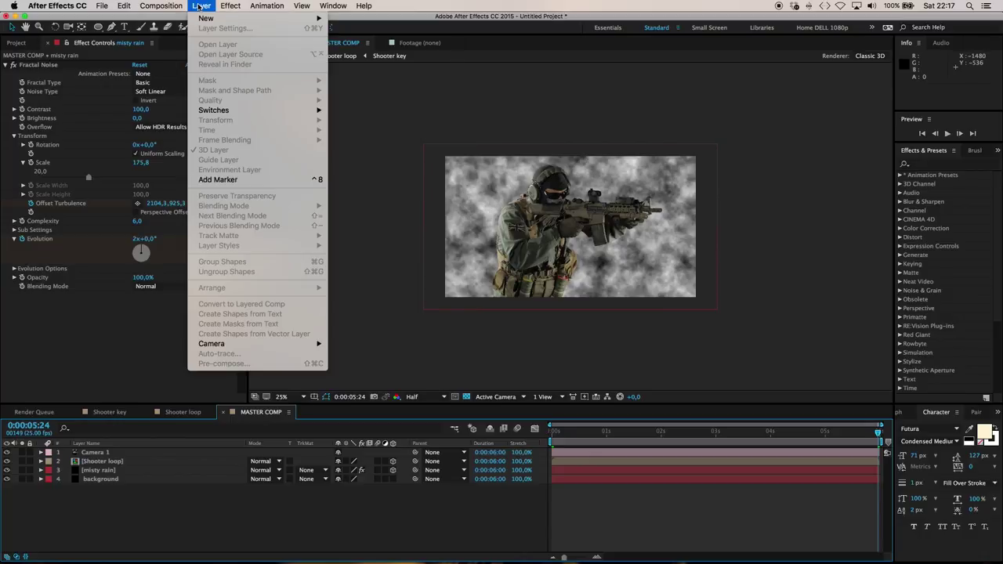
pyautogui.moveTo(204, 17)
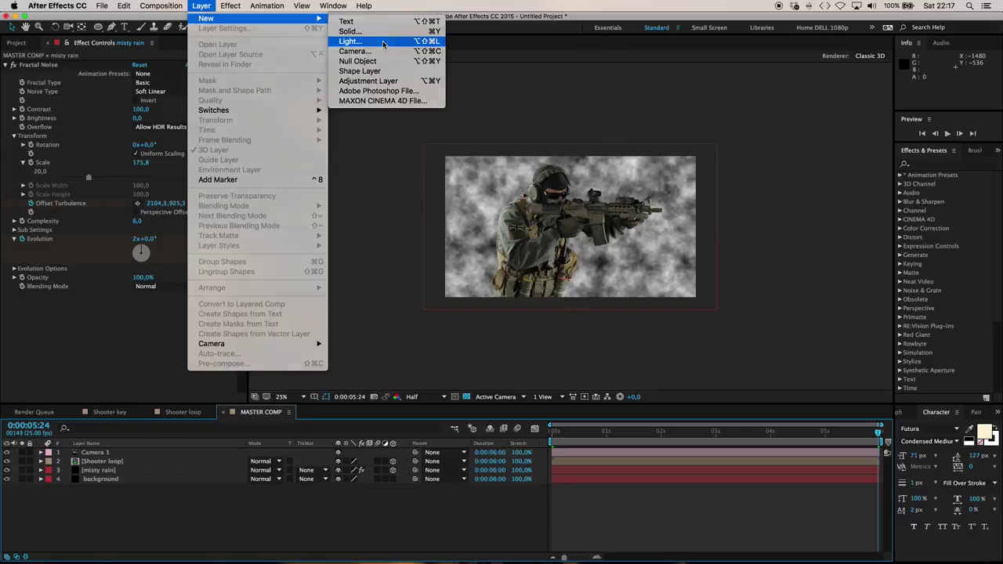
pyautogui.click(350, 41)
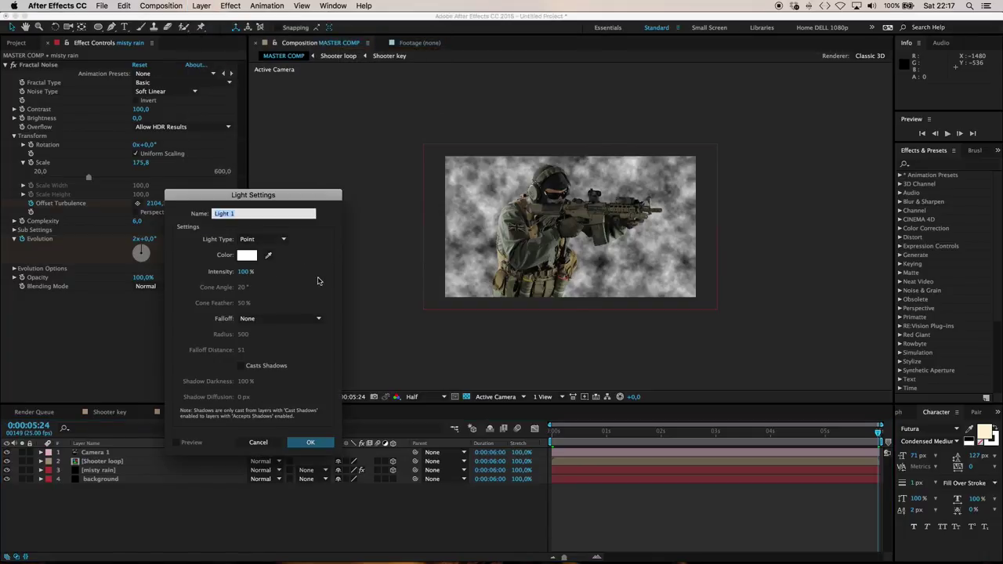
pyautogui.click(306, 444)
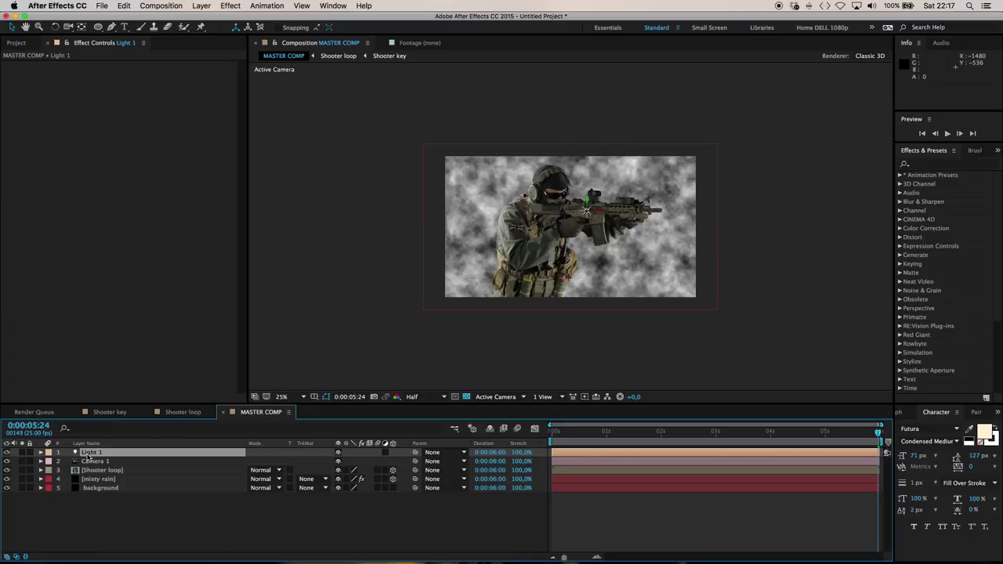
pyautogui.press('Return')
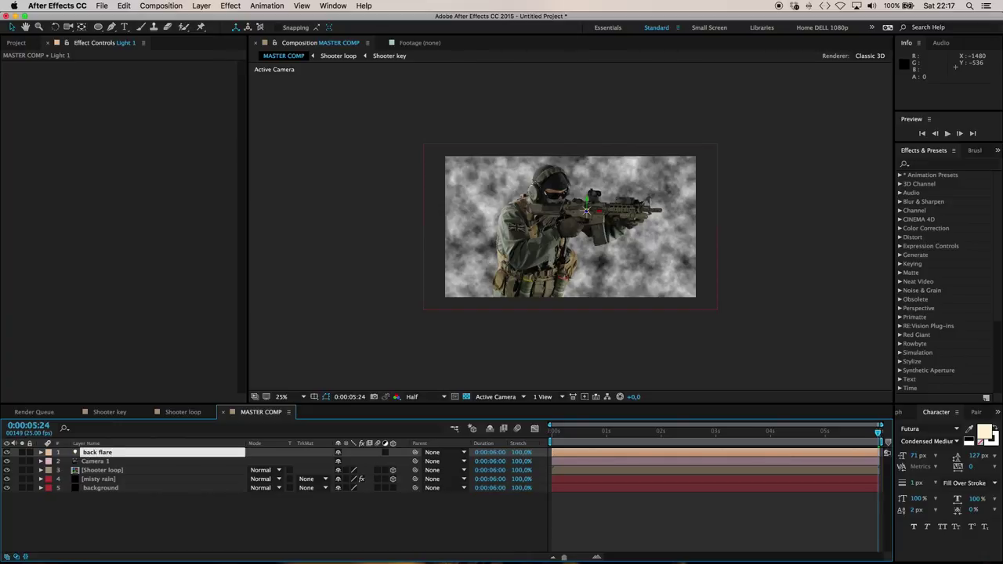
pyautogui.press('Return')
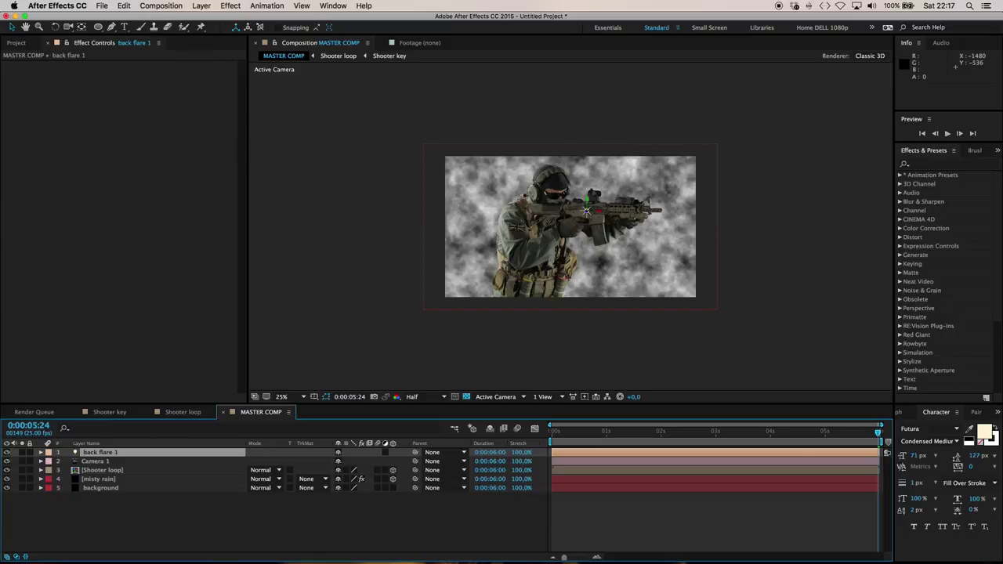
# Set back flare 1's Z position to 1500 and move it just outside the frame's upper-left corner, at about X -852, Y -320.
pyautogui.press('p')
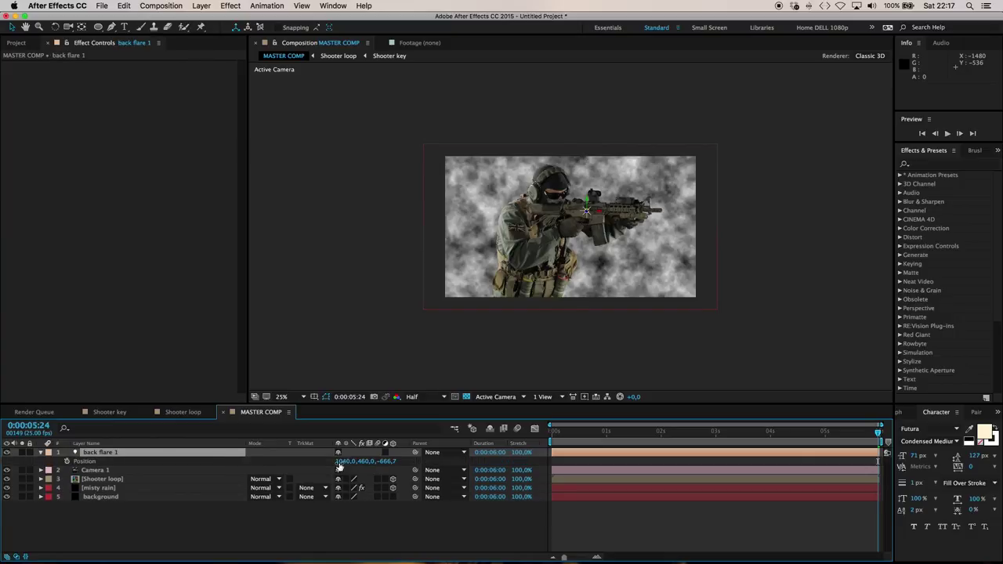
pyautogui.click(387, 461)
pyautogui.write('00')
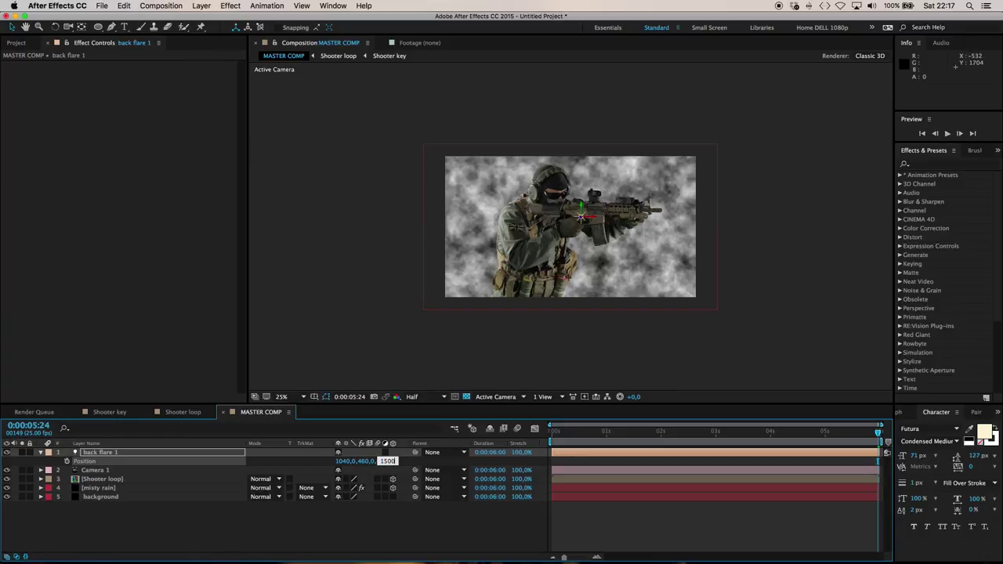
pyautogui.press('Return')
pyautogui.moveTo(567, 225); pyautogui.dragTo(338, 225)
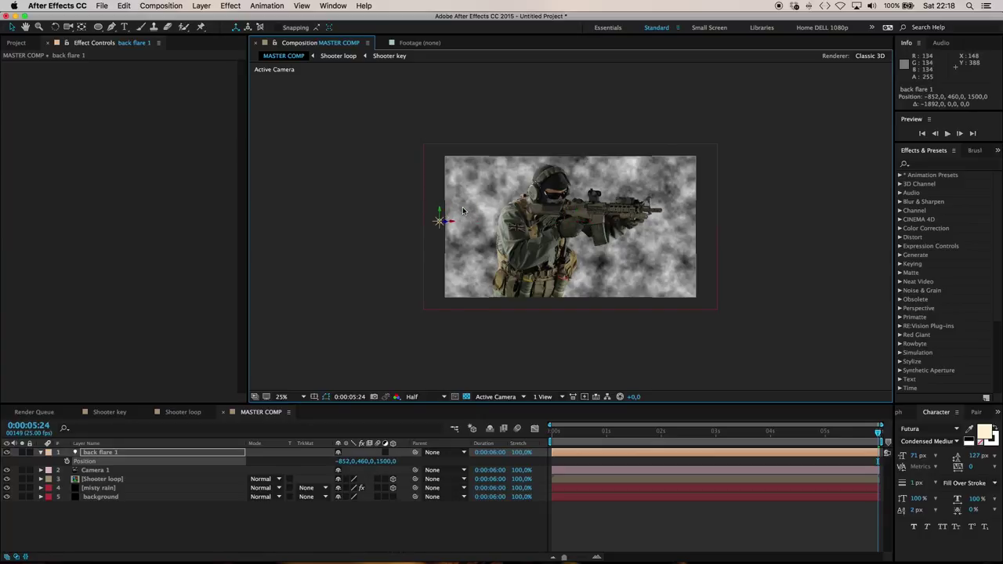
pyautogui.moveTo(444, 213); pyautogui.dragTo(441, 112)
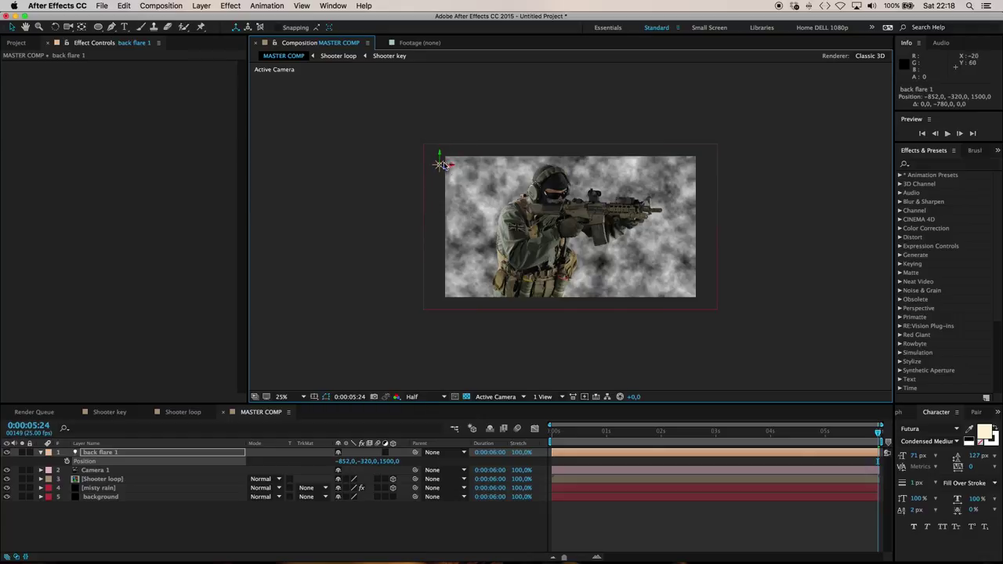
pyautogui.click(123, 516)
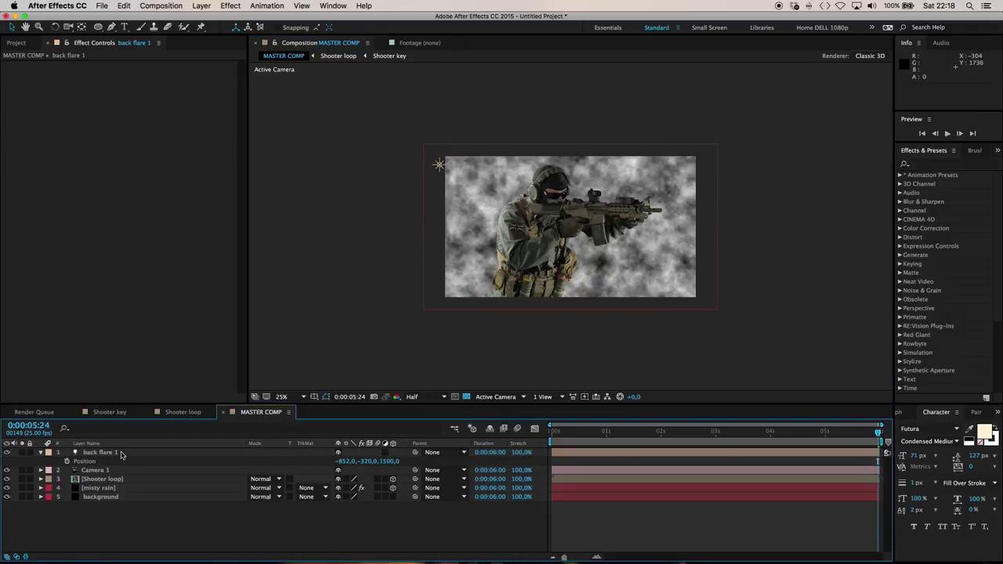
# Duplicate the back flare 1 light and move the copy along X to about 2804, just outside the frame's upper-right corner.
pyautogui.click(122, 455)
pyautogui.press('super+d')
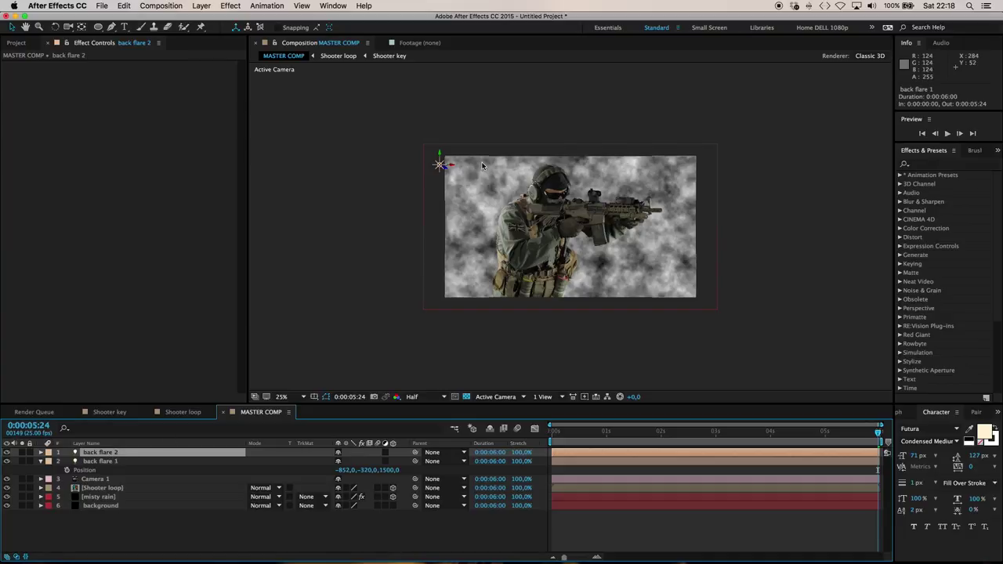
pyautogui.moveTo(448, 164); pyautogui.dragTo(751, 178)
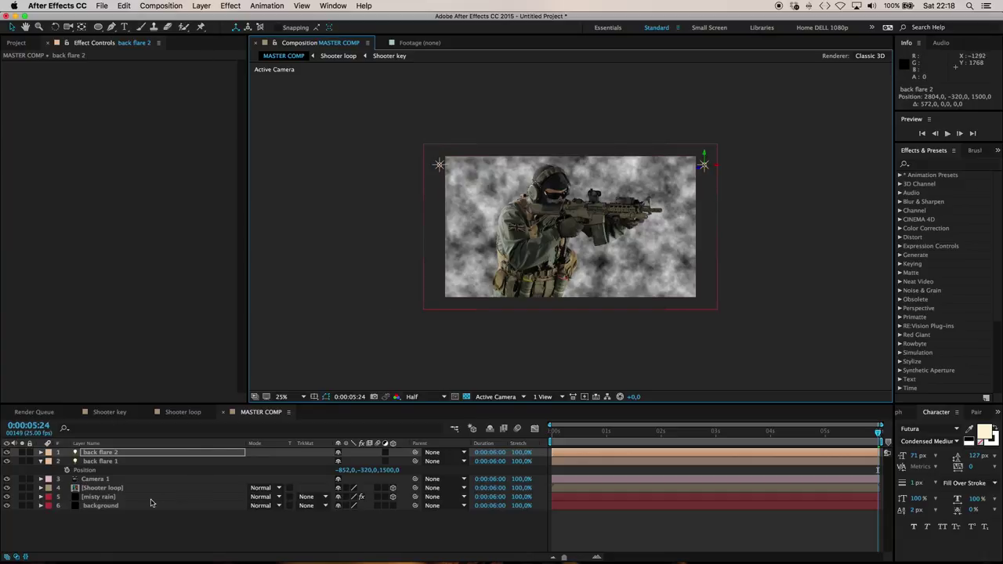
# Create a black 1920 x 1080 solid named background flares directly above the misty rain layer.
pyautogui.click(119, 498)
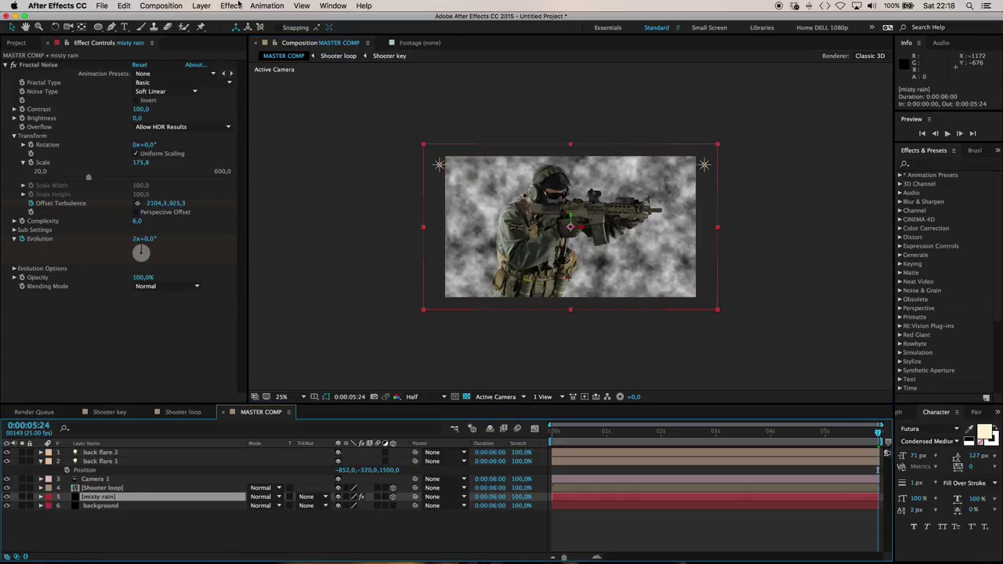
pyautogui.click(201, 5)
pyautogui.moveTo(298, 18)
pyautogui.click(349, 32)
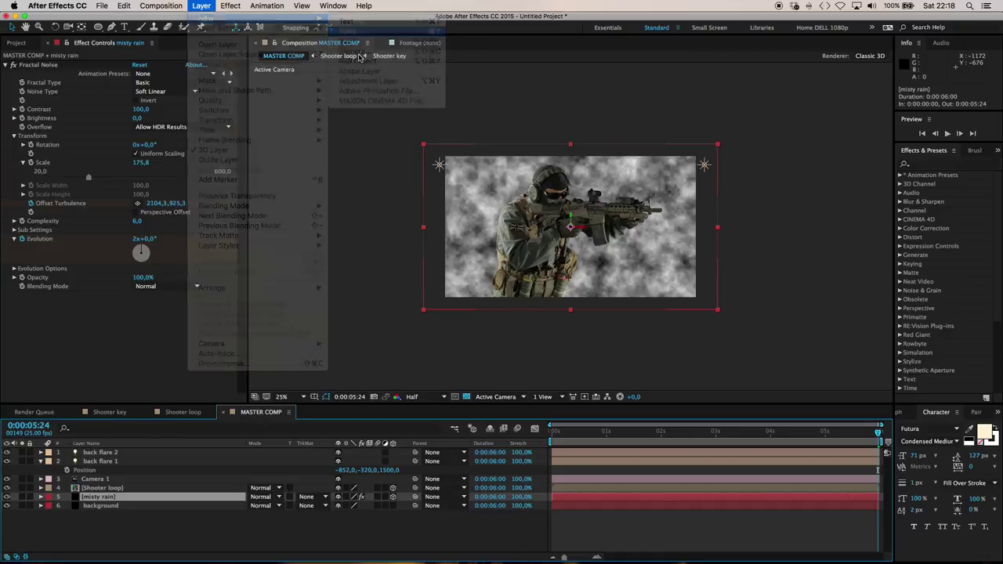
pyautogui.write('background flares')
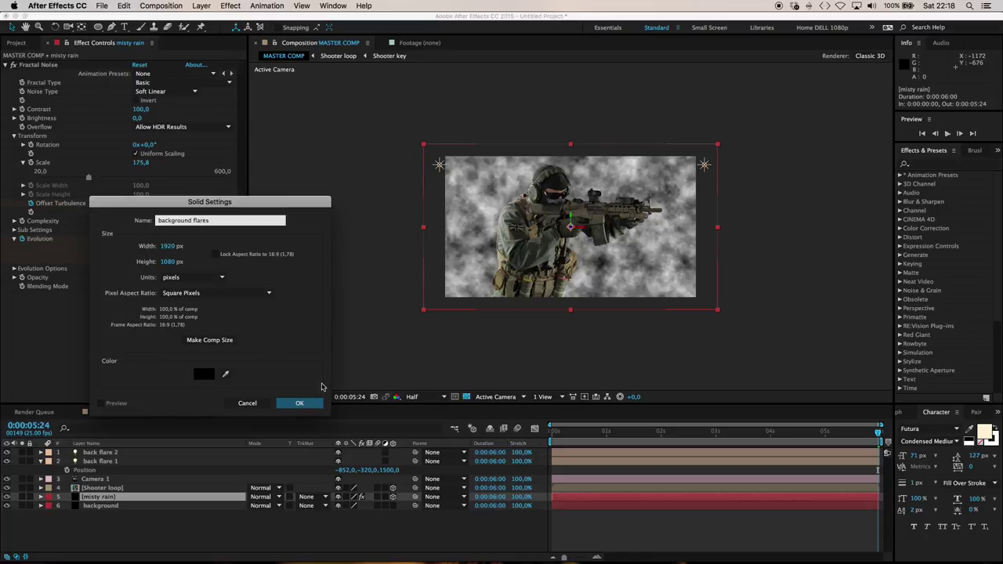
pyautogui.click(312, 403)
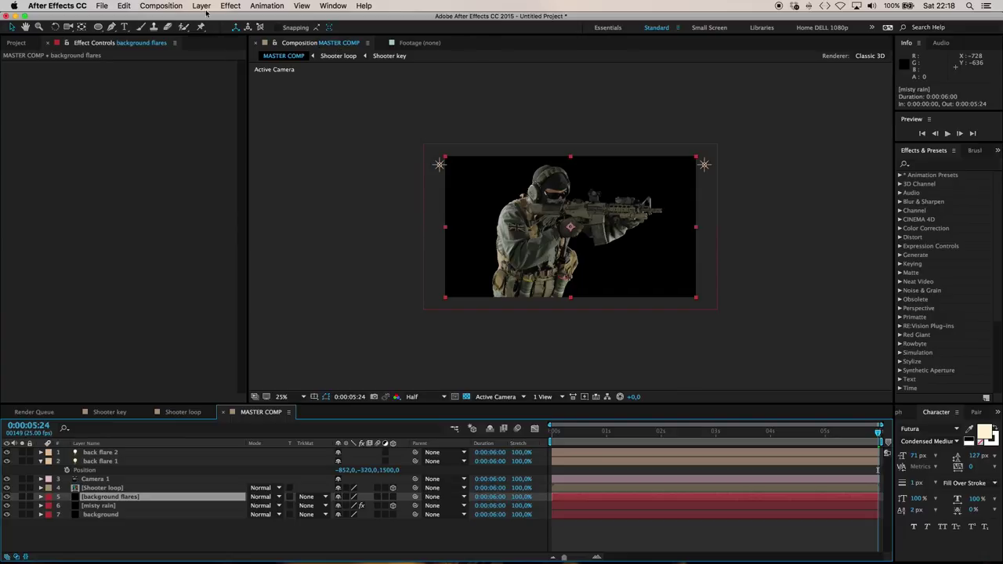
# Apply the Optical Flares effect to the background flares solid and set its source type to Track Lights.
pyautogui.click(229, 7)
pyautogui.moveTo(278, 403)
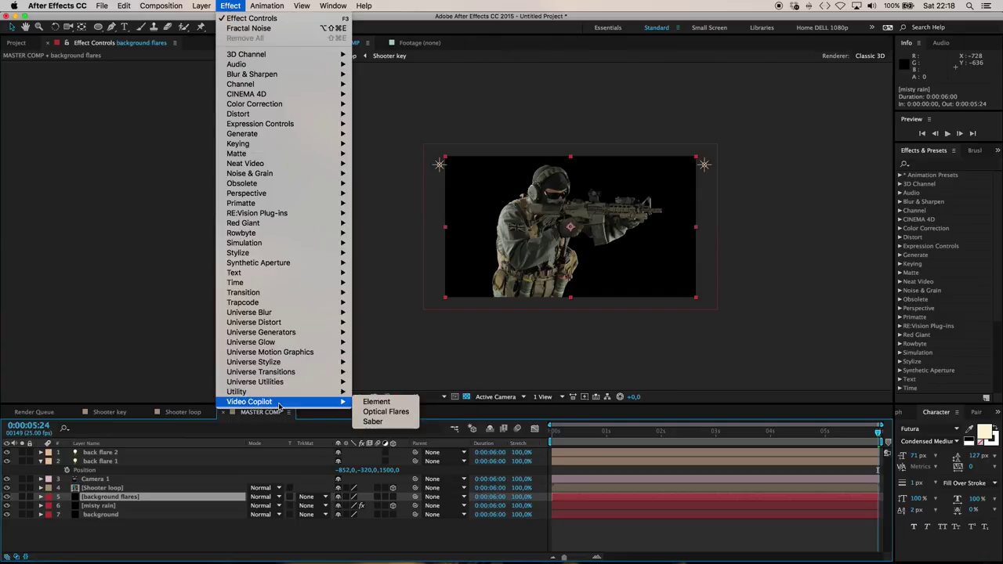
pyautogui.click(401, 412)
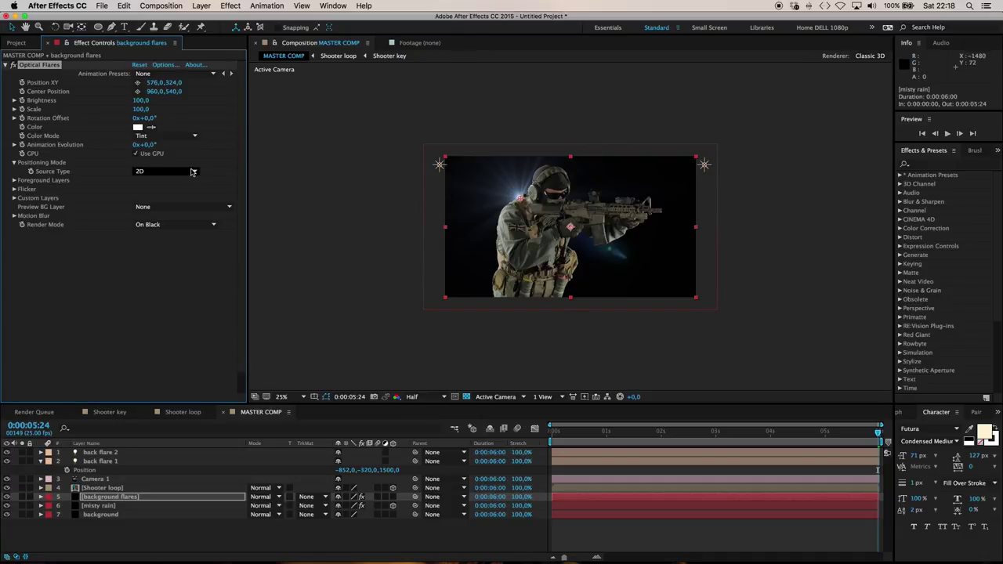
pyautogui.click(146, 172)
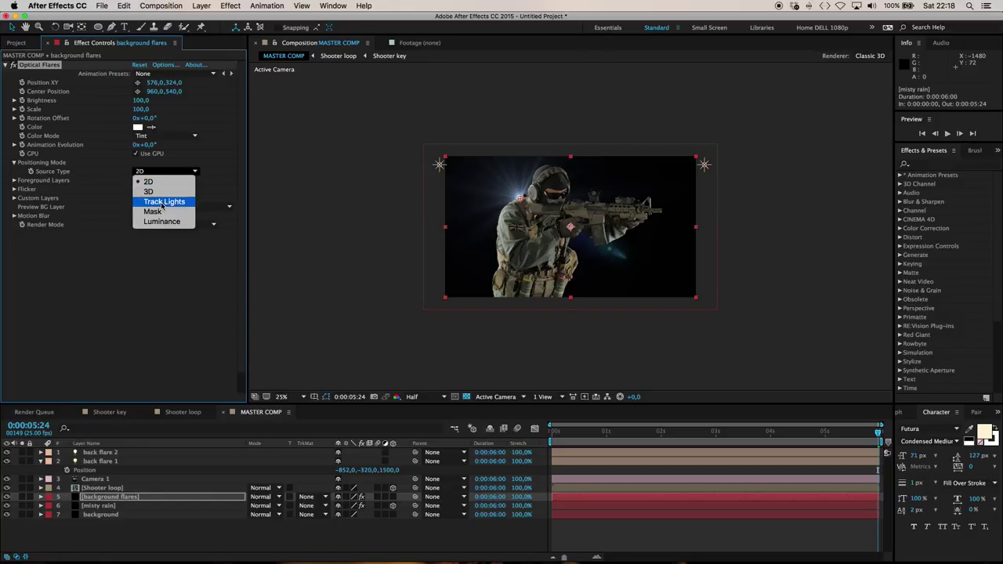
pyautogui.click(162, 203)
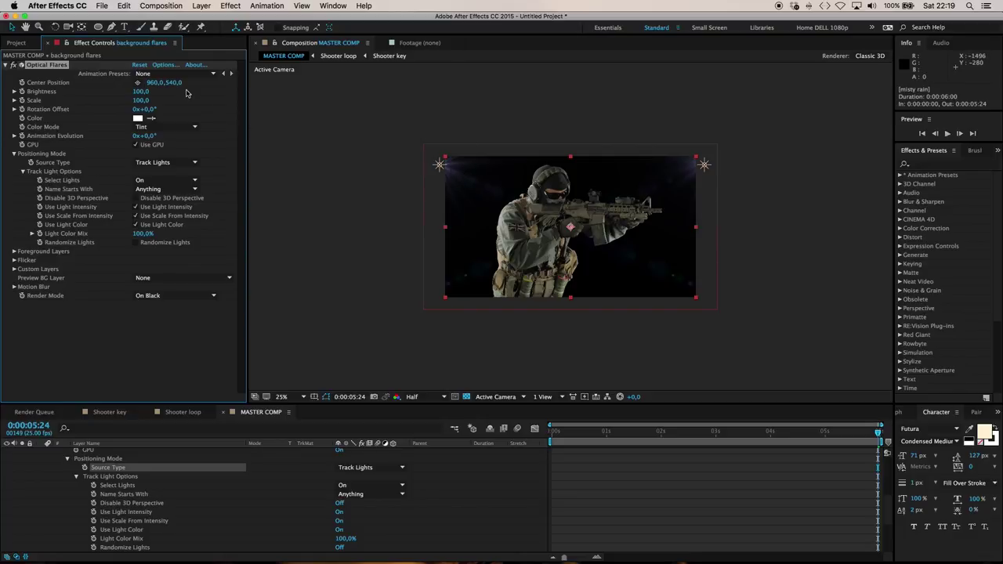
# Load the Real Sun preset from the Light presets into Optical Flares and collapse the background flares layer's properties.
pyautogui.click(167, 65)
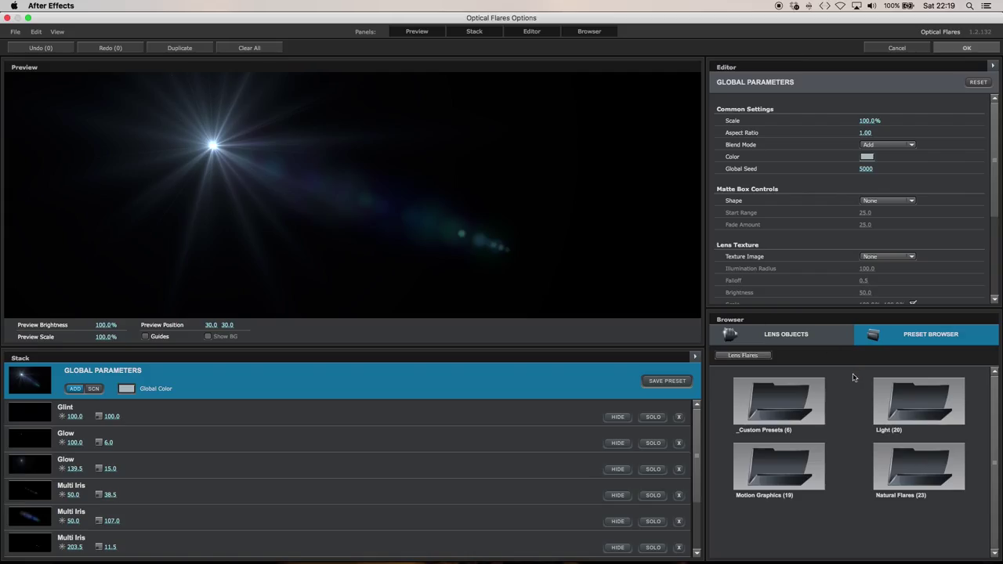
pyautogui.doubleClick(908, 407)
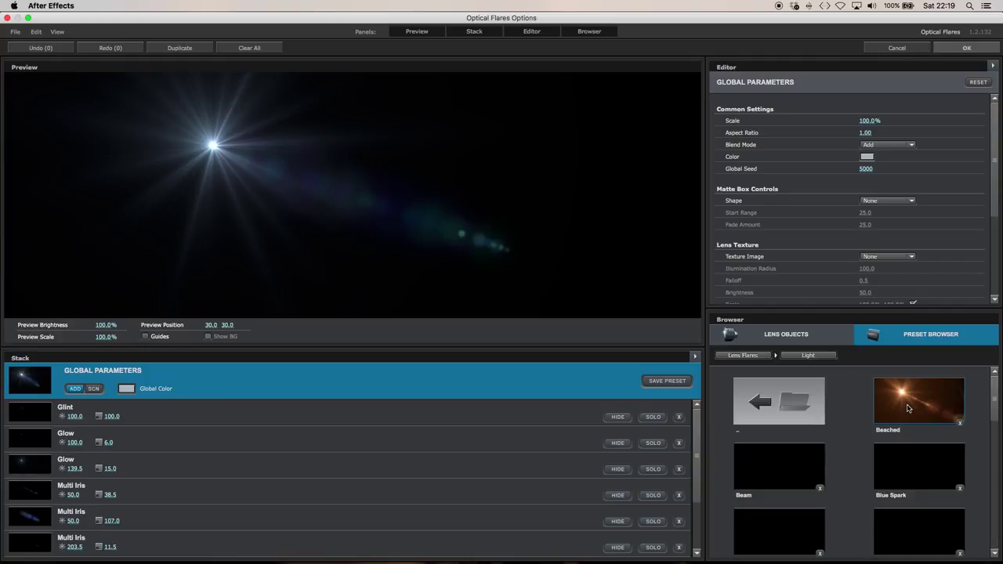
pyautogui.moveTo(997, 397); pyautogui.dragTo(994, 426)
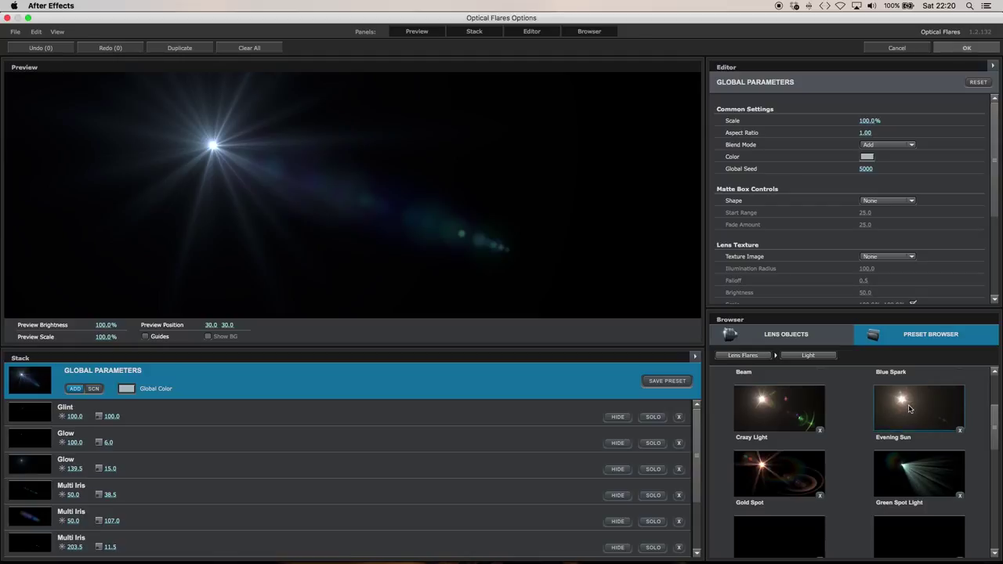
pyautogui.moveTo(997, 432); pyautogui.dragTo(997, 472)
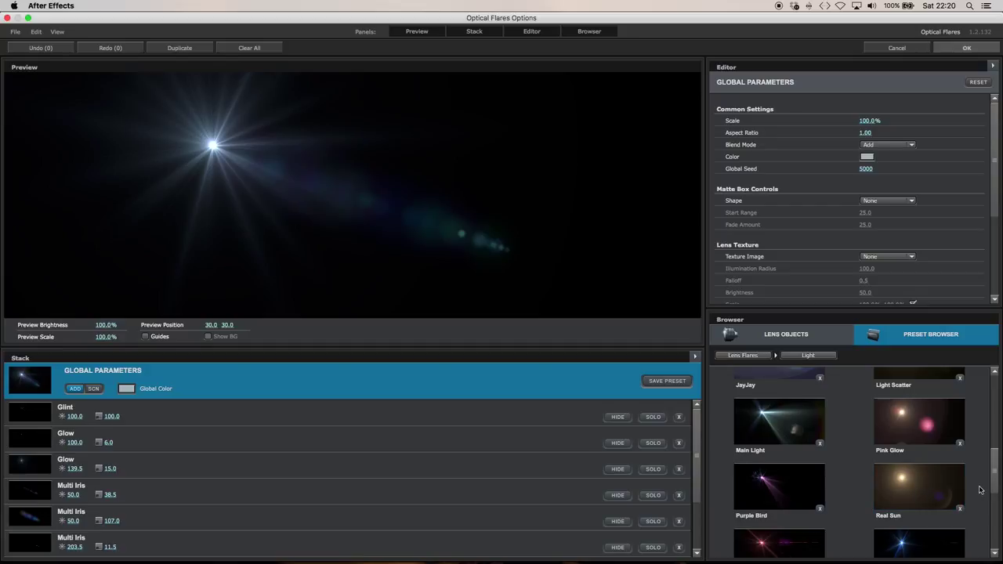
pyautogui.click(910, 487)
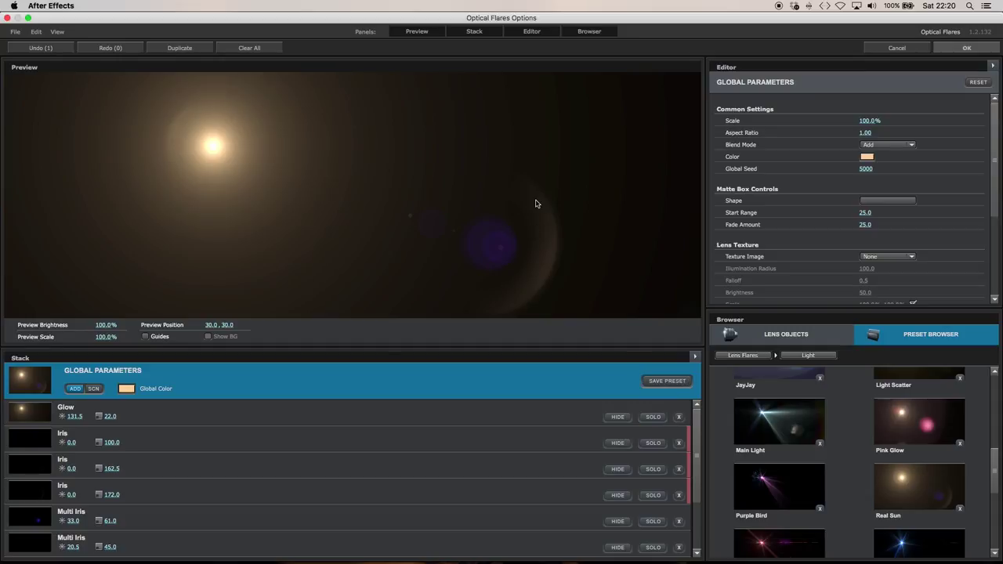
pyautogui.click(969, 47)
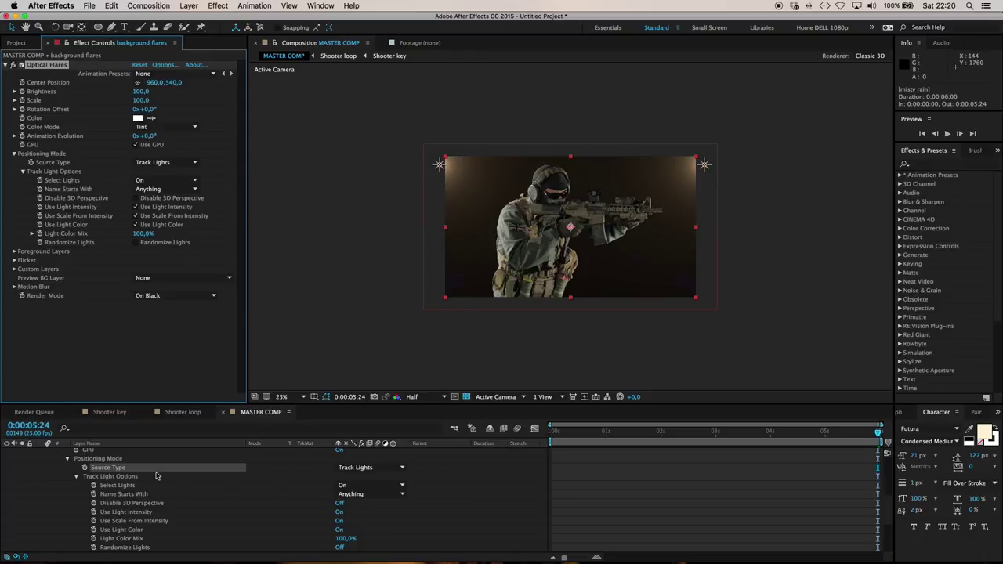
pyautogui.scroll(5, 155, 475)
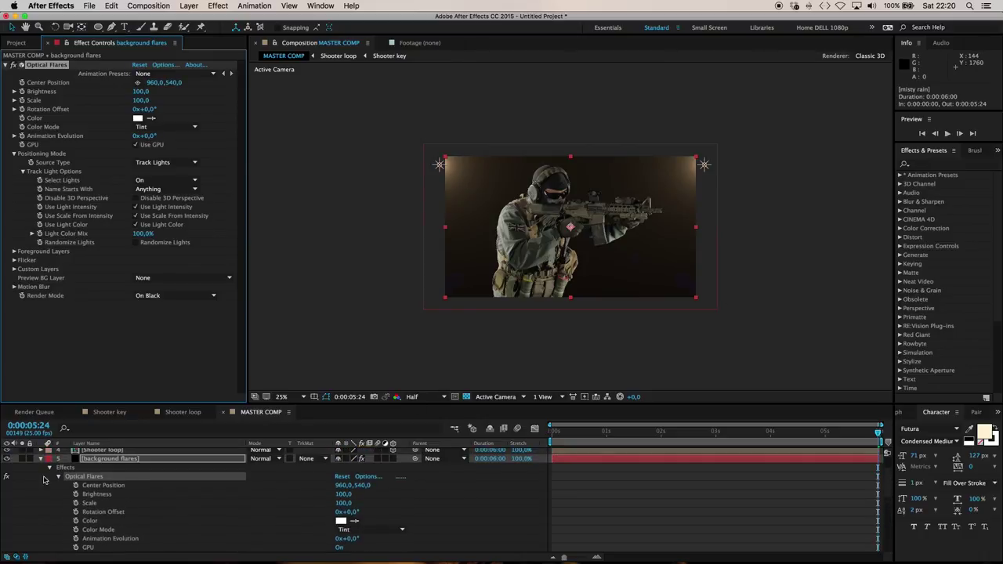
pyautogui.click(42, 461)
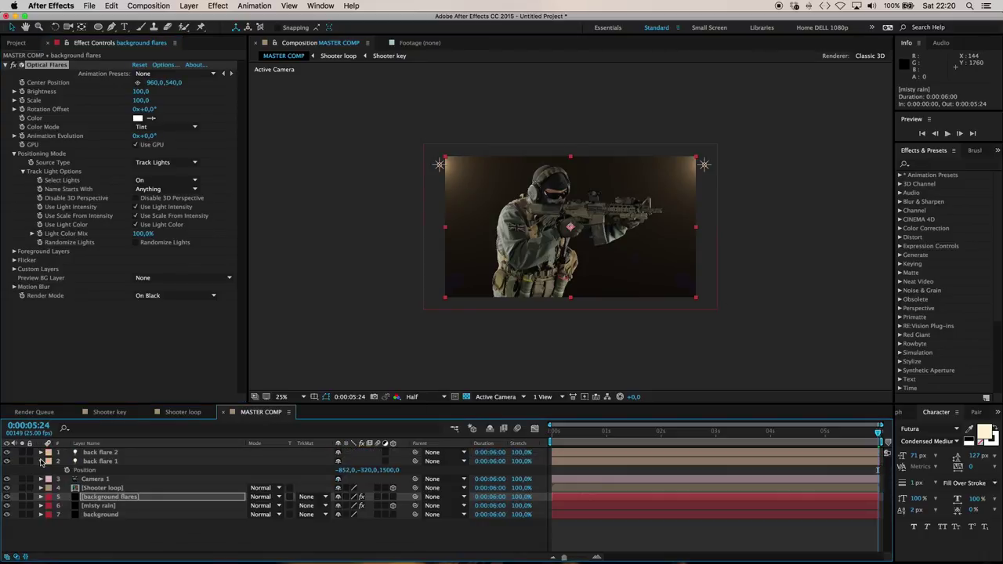
# Set back flare 1's intensity to 125% and move the back flare 2 light to about X 2872, Y 116.
pyautogui.click(110, 463)
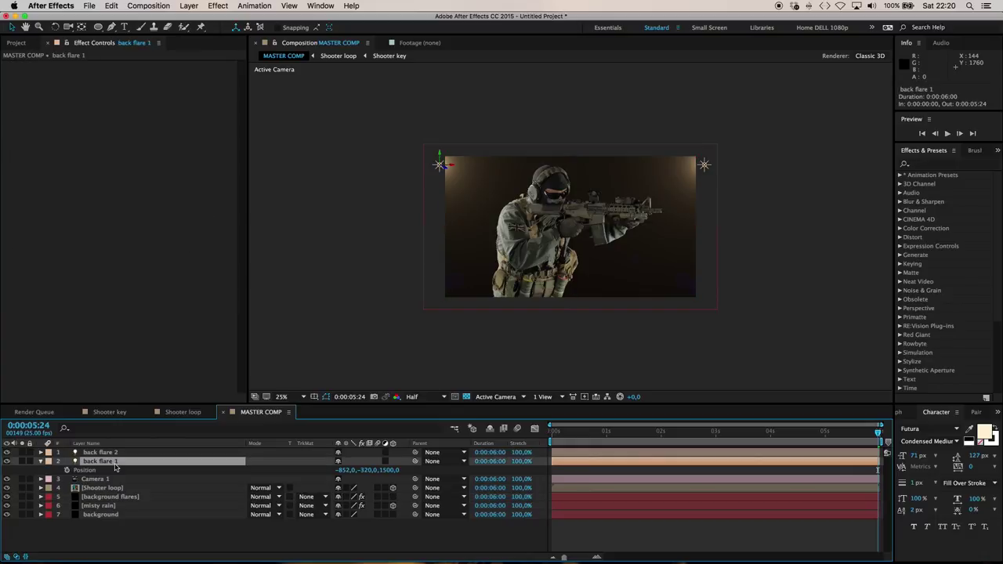
pyautogui.press('t')
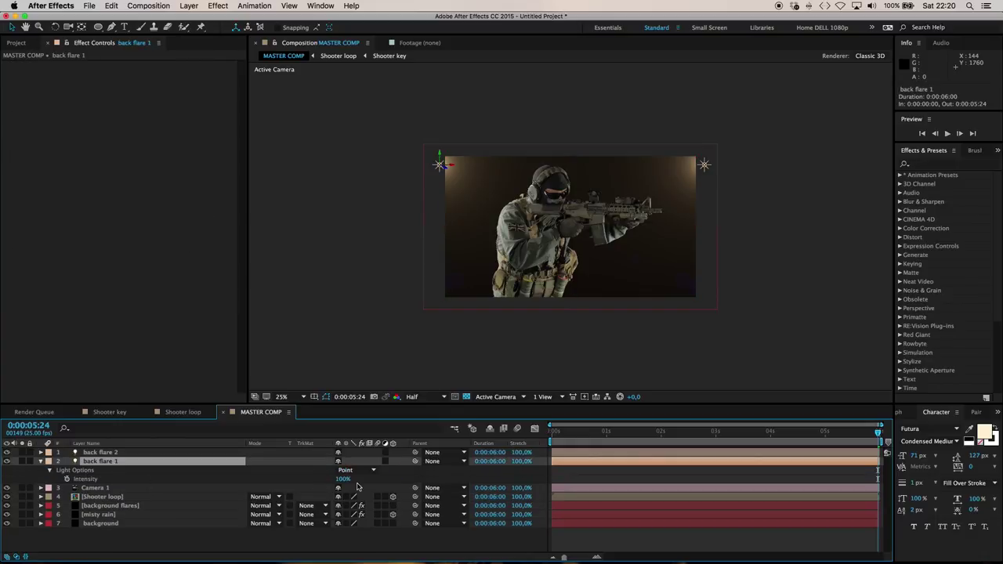
pyautogui.moveTo(344, 479)
pyautogui.mouseDown()
pyautogui.moveTo(354, 479)
pyautogui.moveTo(341, 479)
pyautogui.moveTo(354, 478)
pyautogui.moveTo(344, 479)
pyautogui.moveTo(350, 490)
pyautogui.mouseUp()
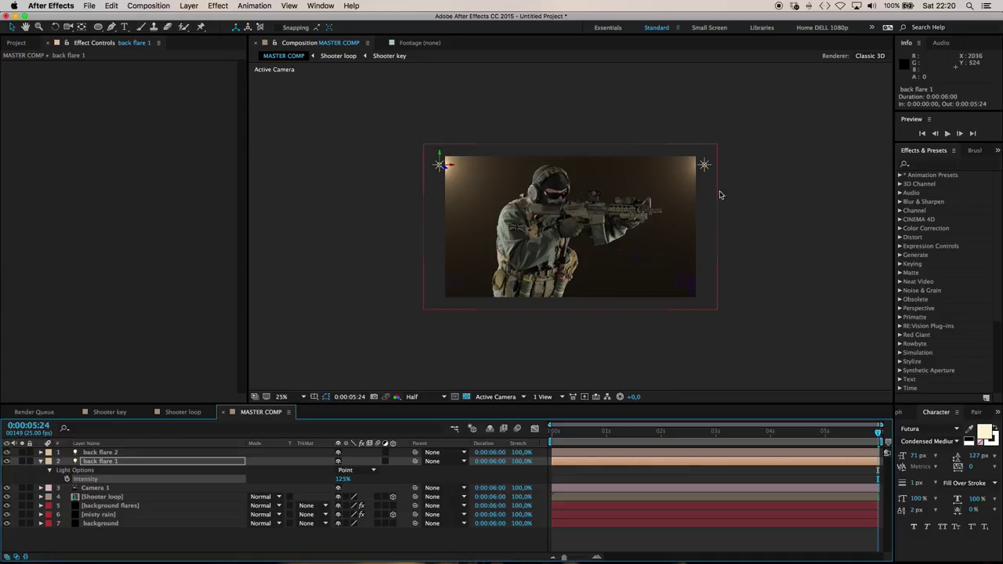
pyautogui.click(705, 165)
pyautogui.moveTo(704, 165); pyautogui.dragTo(726, 203)
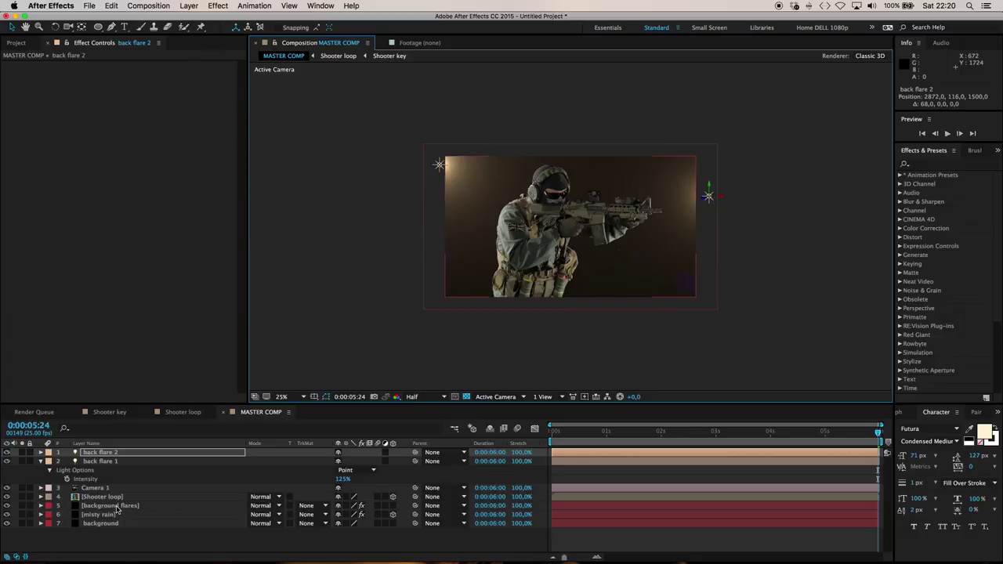
# Add a Hue/Saturation effect to the background flares layer and set its master saturation to -57.
pyautogui.click(110, 505)
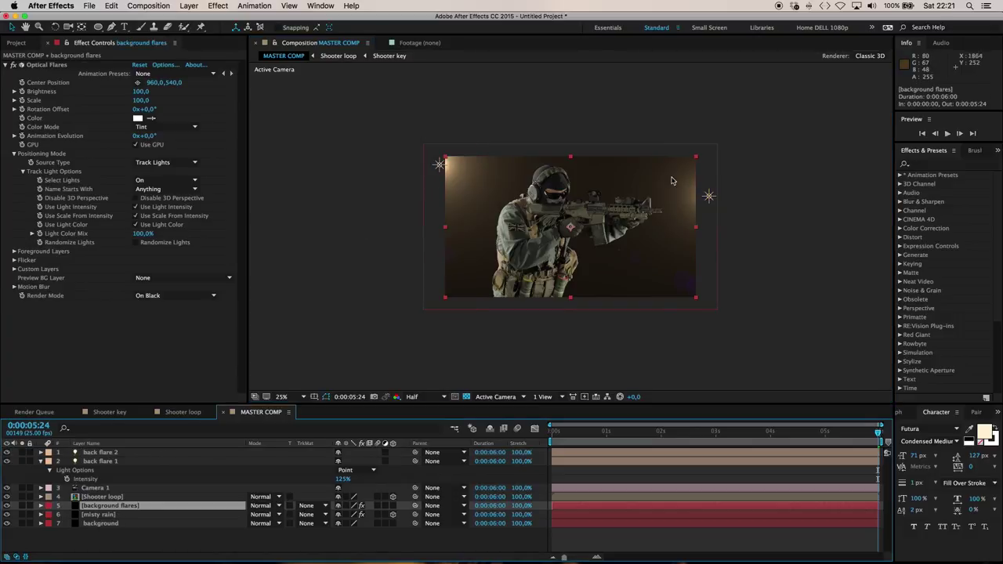
pyautogui.click(219, 6)
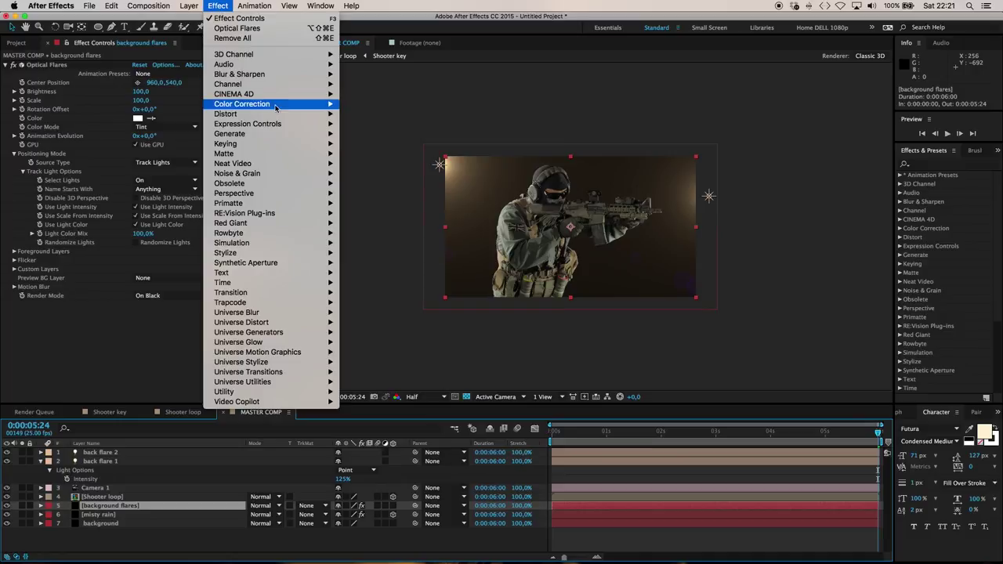
pyautogui.moveTo(275, 105)
pyautogui.click(430, 323)
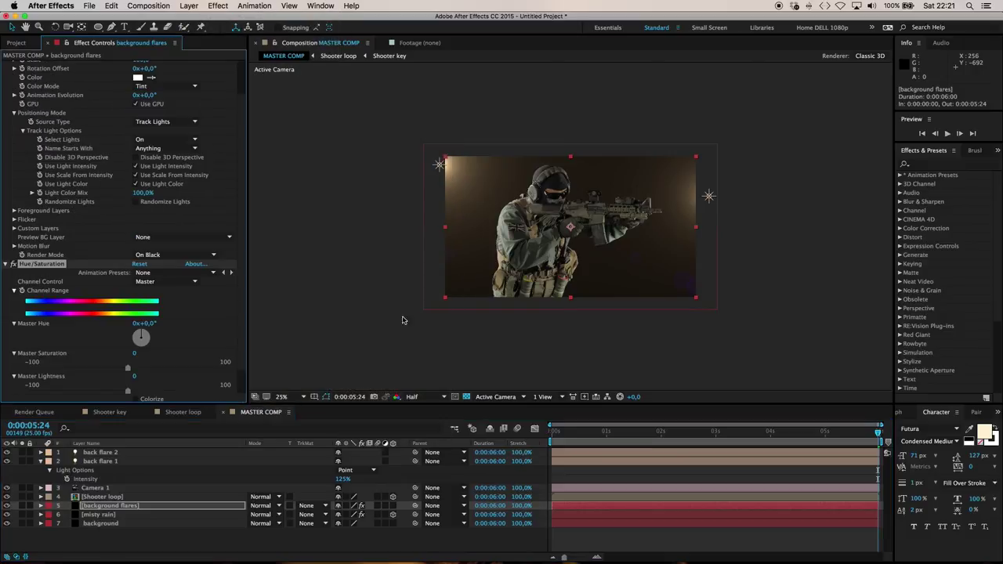
pyautogui.moveTo(128, 369); pyautogui.dragTo(72, 372)
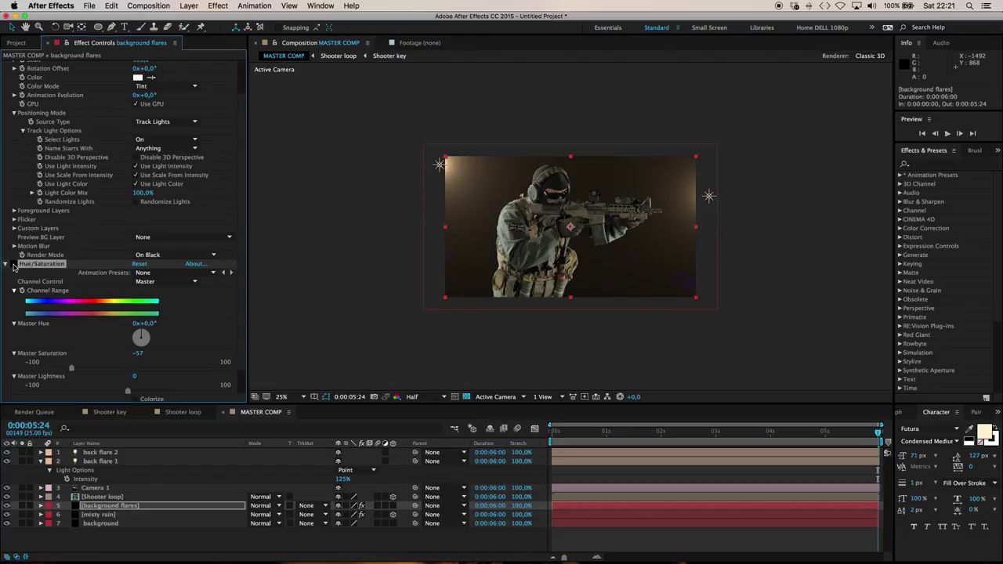
# Set the background flares layer's blending mode to Screen.
pyautogui.press('.')
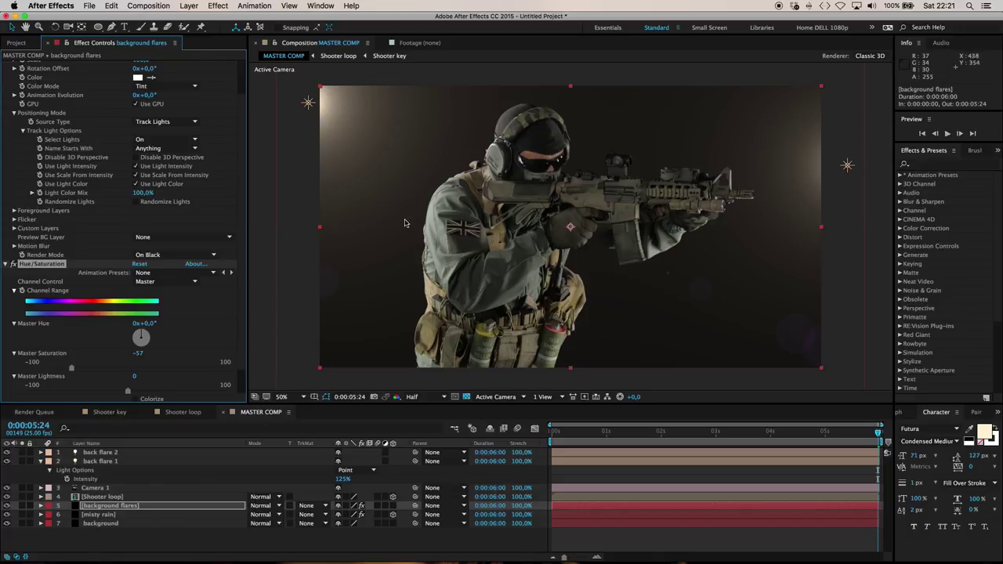
pyautogui.click(192, 508)
pyautogui.click(262, 505)
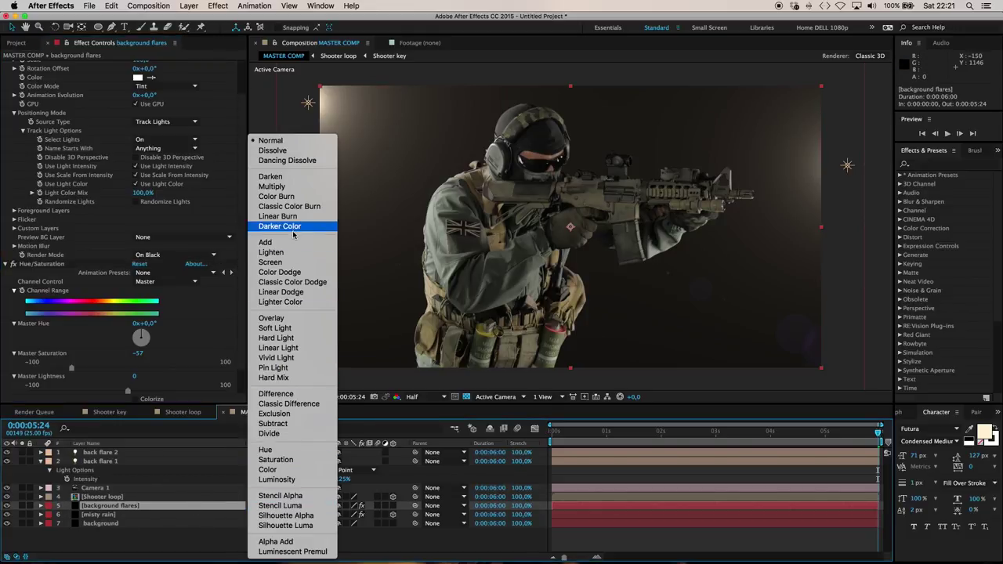
pyautogui.click(283, 265)
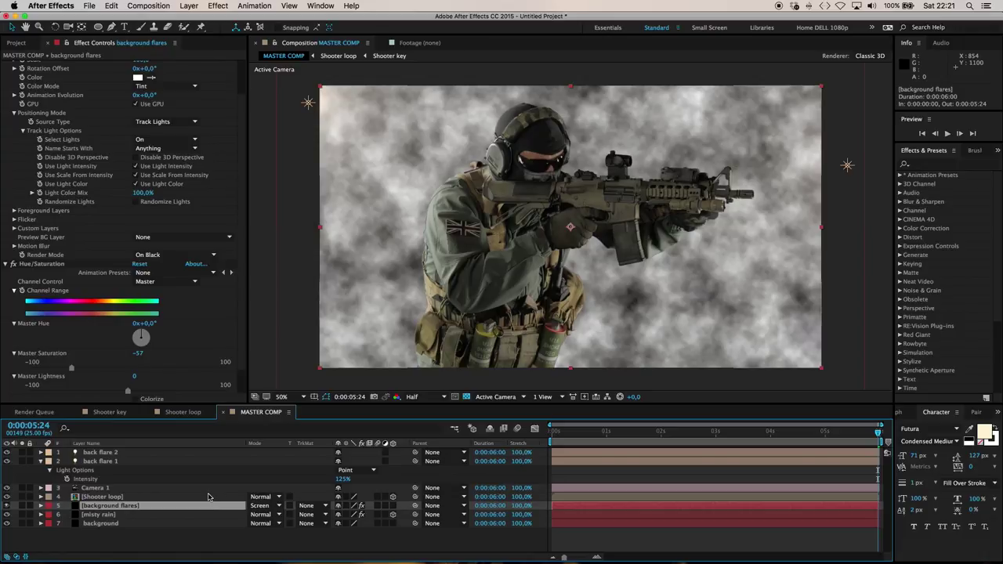
# Set the misty rain layer's opacity to 7%.
pyautogui.click(127, 515)
pyautogui.press('t')
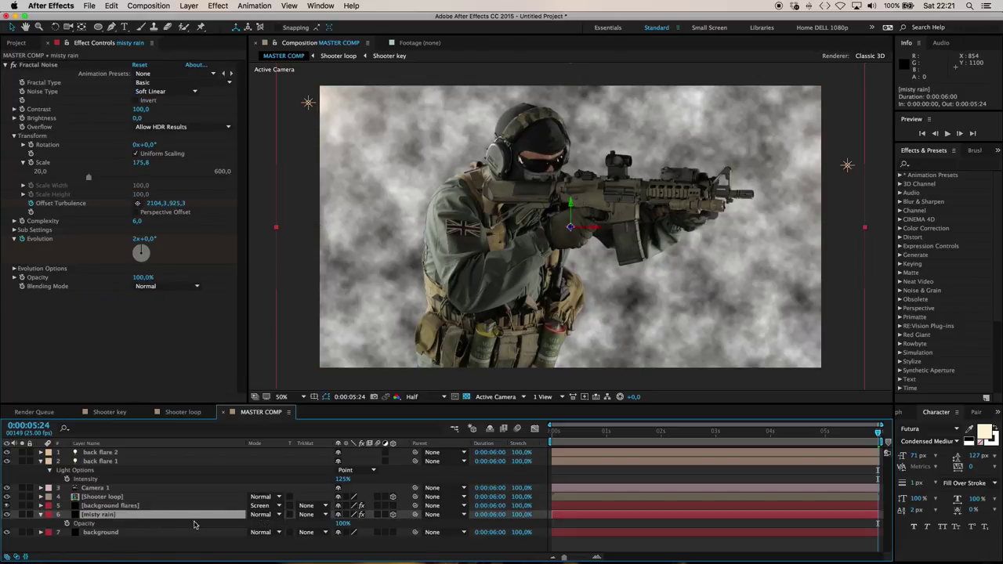
pyautogui.moveTo(339, 523); pyautogui.dragTo(294, 527)
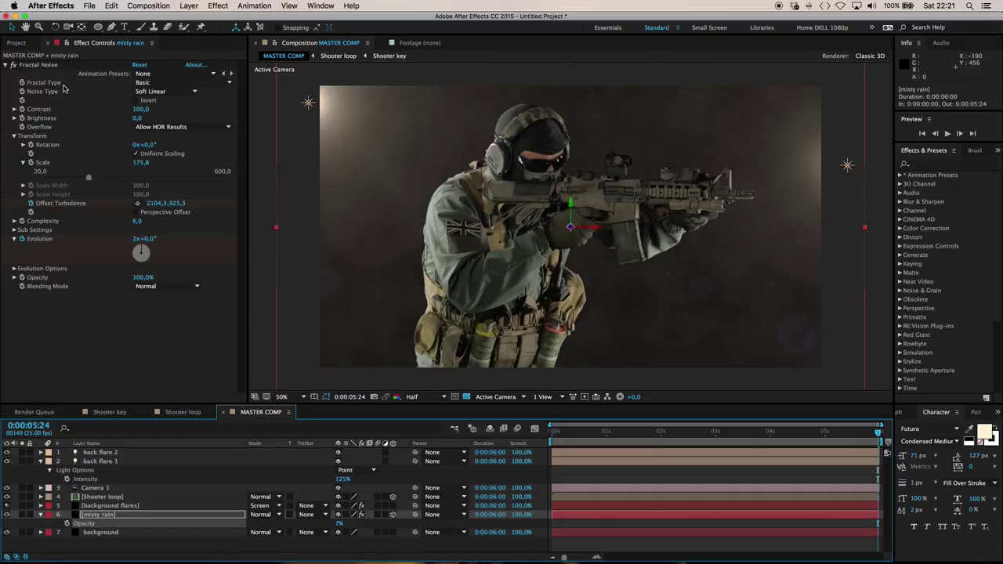
# Set the misty rain's Fractal Noise contrast to 216, brightness to -44 and scale to 275.5.
pyautogui.click(141, 111)
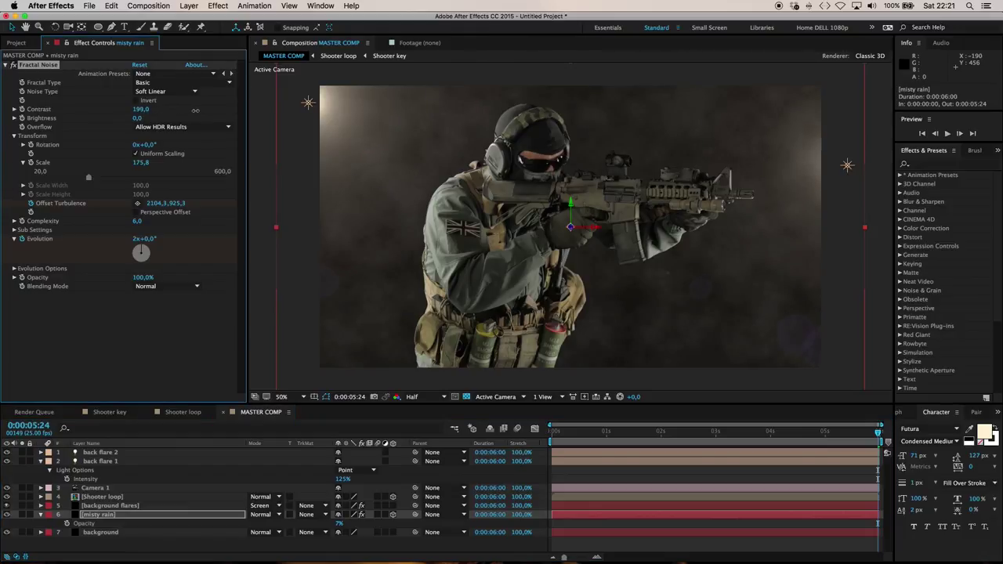
pyautogui.moveTo(202, 111); pyautogui.dragTo(204, 115)
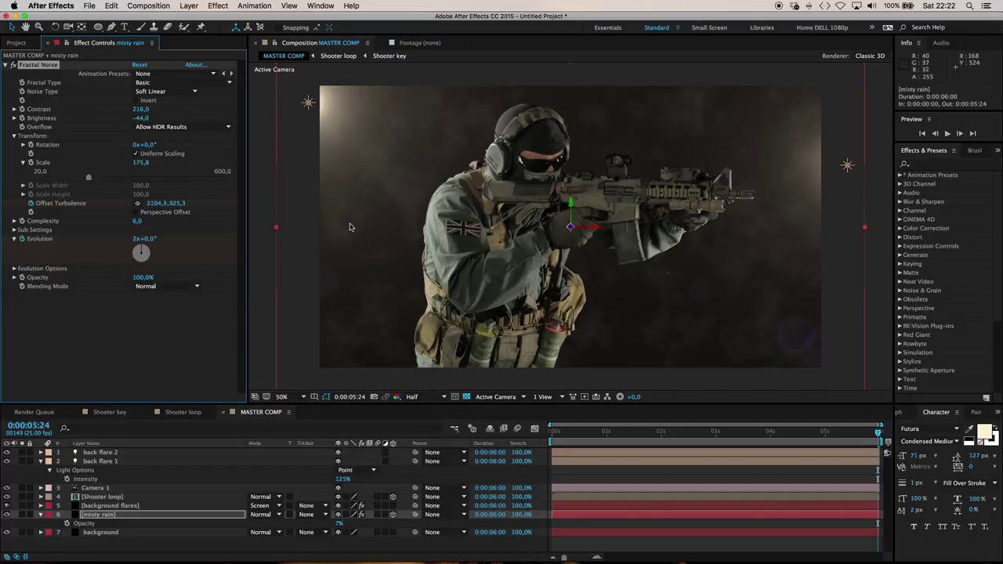
pyautogui.moveTo(91, 177); pyautogui.dragTo(119, 178)
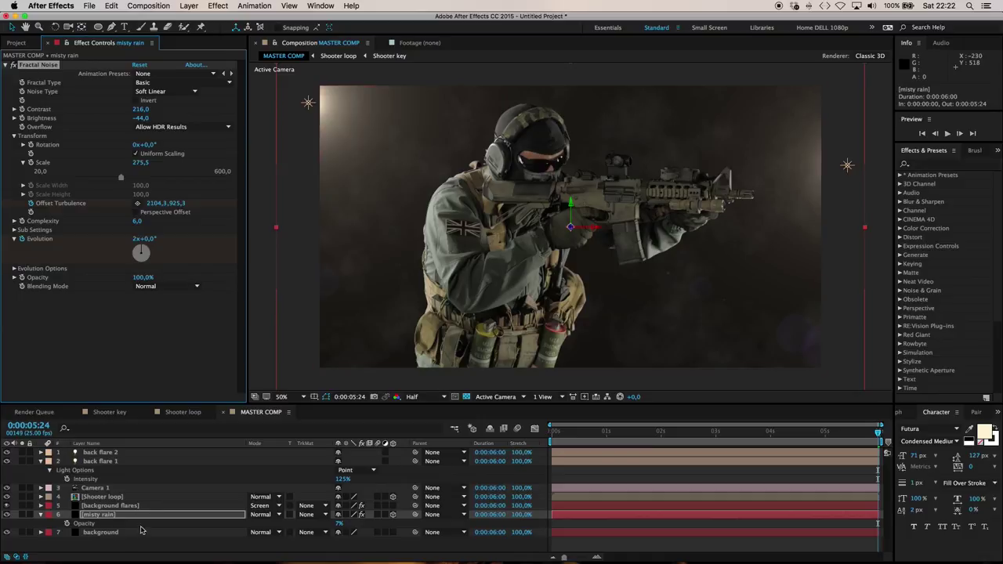
# Add a Levels effect to the background flares layer with input black 11 and input white 231.
pyautogui.click(115, 511)
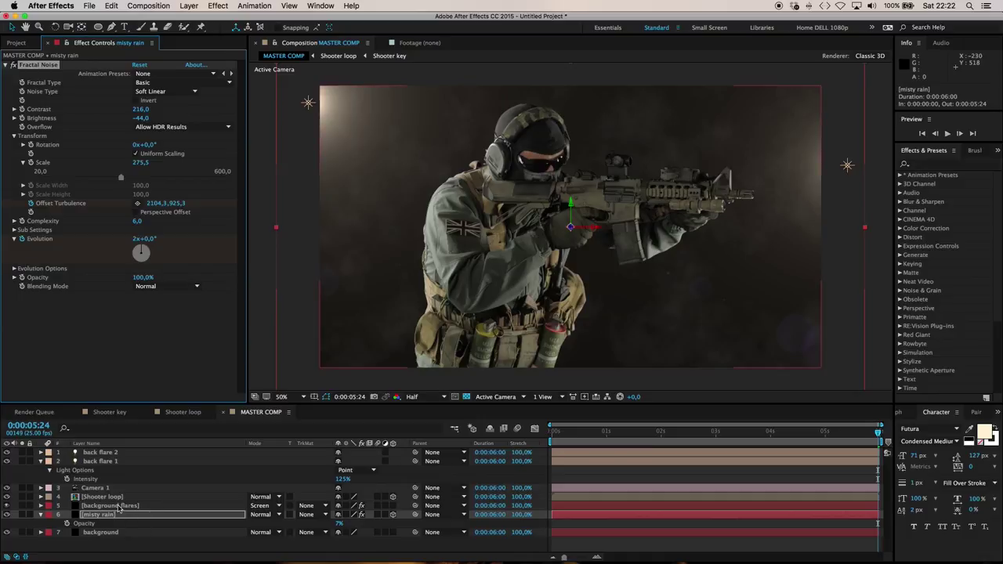
pyautogui.click(118, 505)
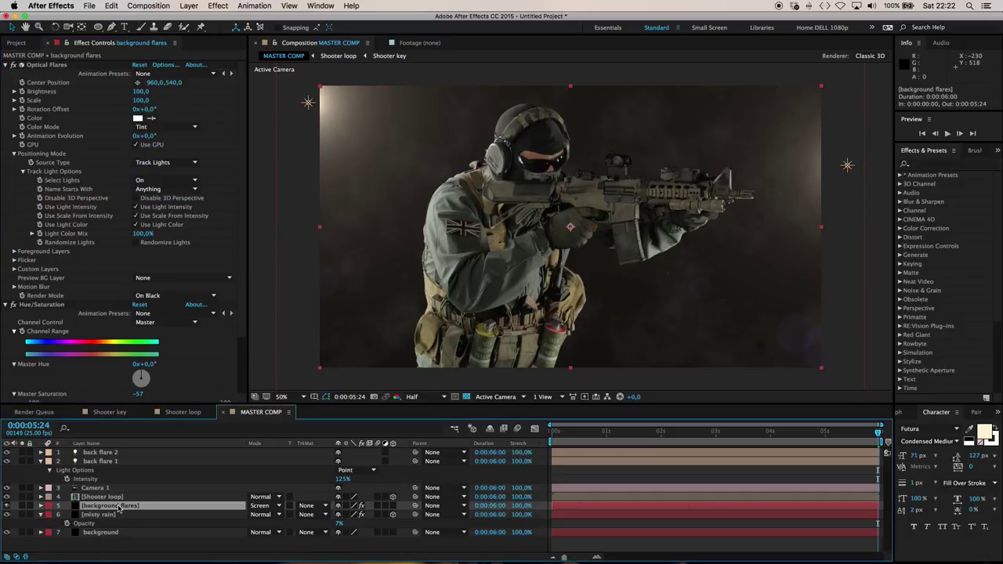
pyautogui.click(223, 7)
pyautogui.moveTo(259, 104)
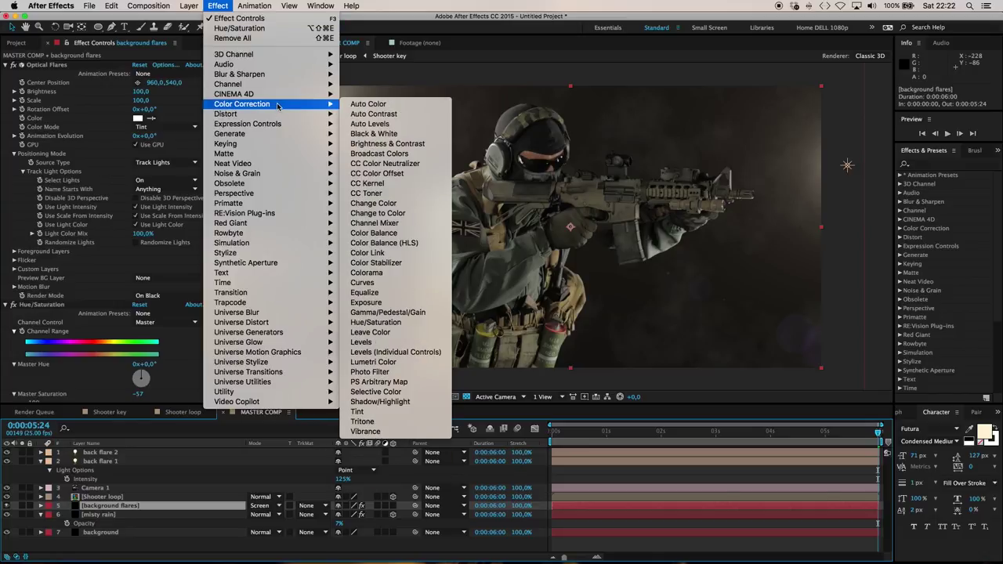
pyautogui.click(382, 342)
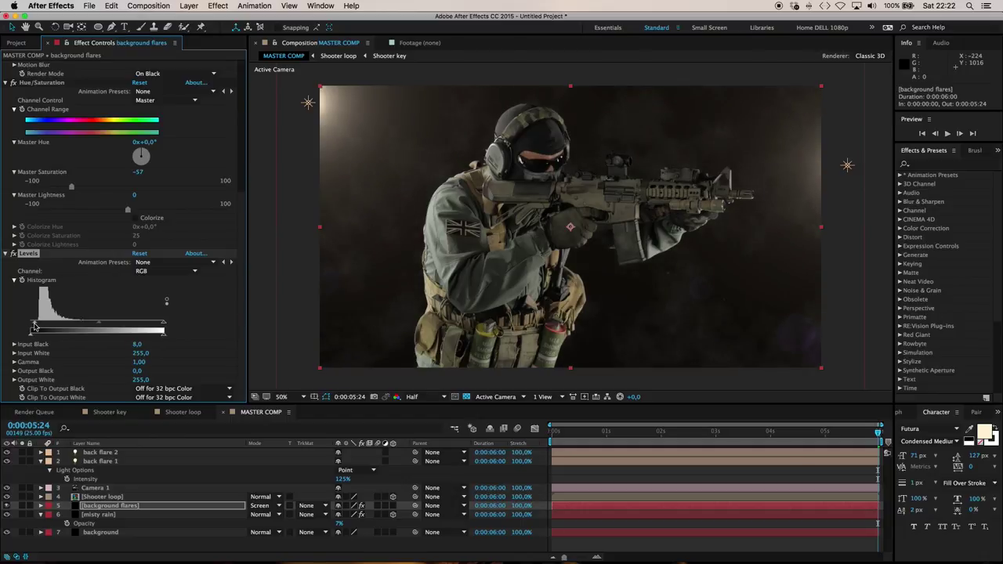
pyautogui.moveTo(34, 326); pyautogui.dragTo(35, 326)
pyautogui.moveTo(161, 326); pyautogui.dragTo(151, 324)
pyautogui.press('u')
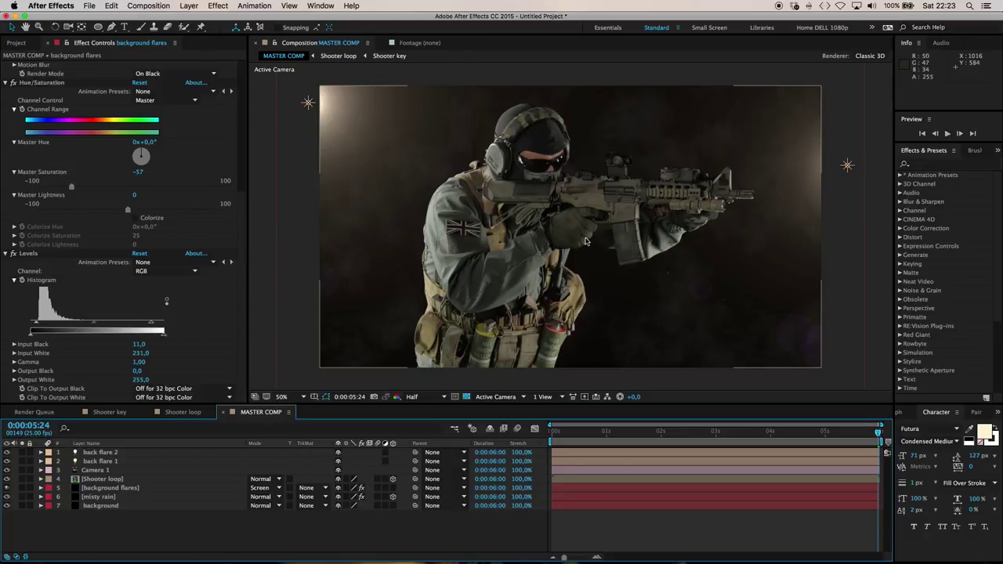
# Create a black solid named "middle flare" and place it directly below the Shooter loop layer.
pyautogui.click(194, 6)
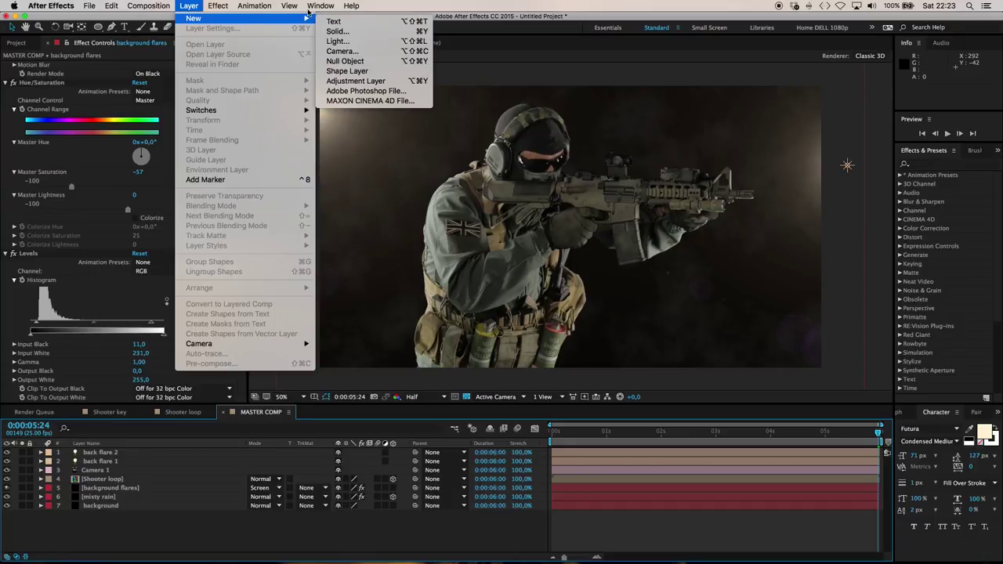
pyautogui.click(353, 50)
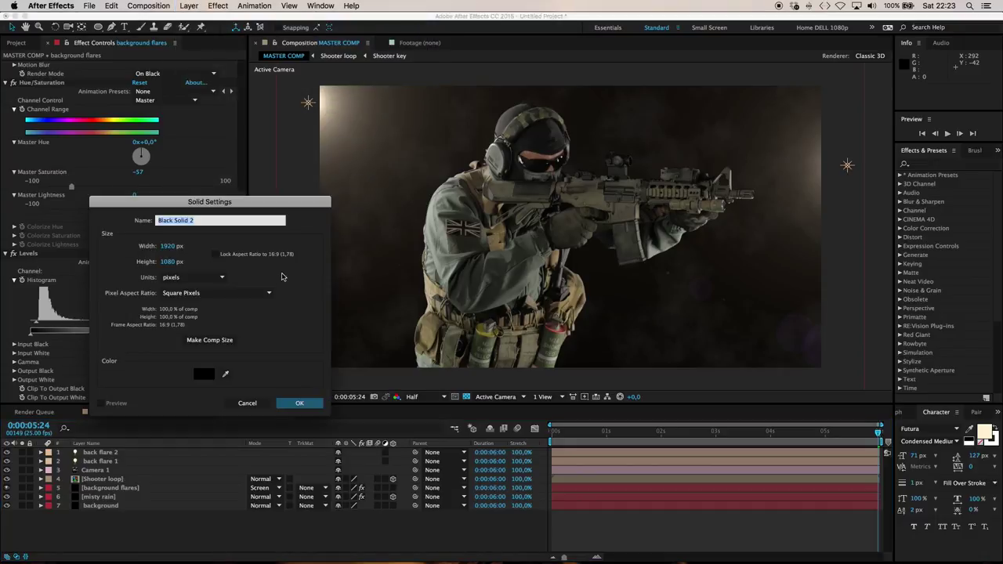
pyautogui.write('middle flare')
pyautogui.click(299, 404)
pyautogui.moveTo(122, 451); pyautogui.dragTo(119, 495)
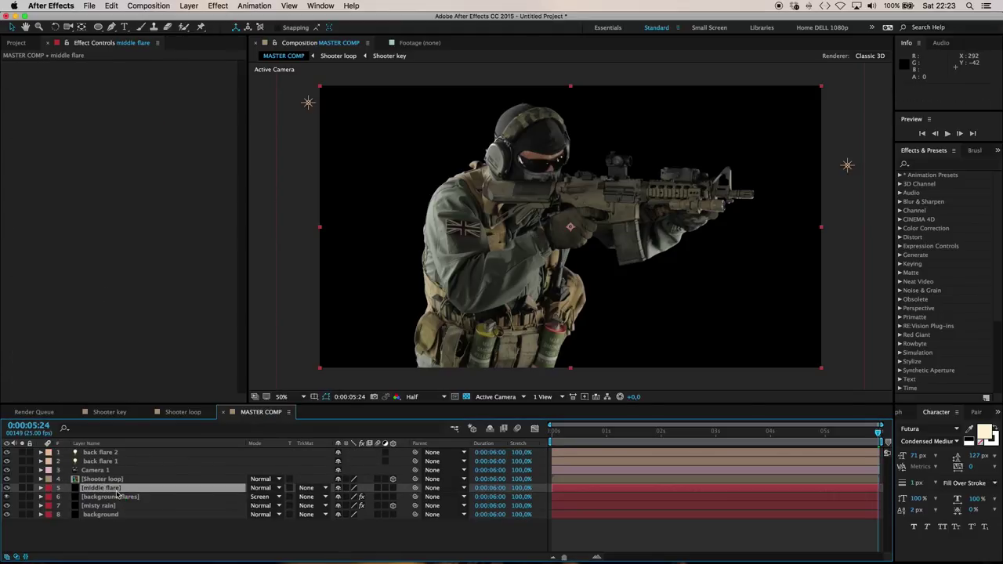
# Set the middle flare layer's blending mode to Screen and make it a 3D layer.
pyautogui.click(260, 489)
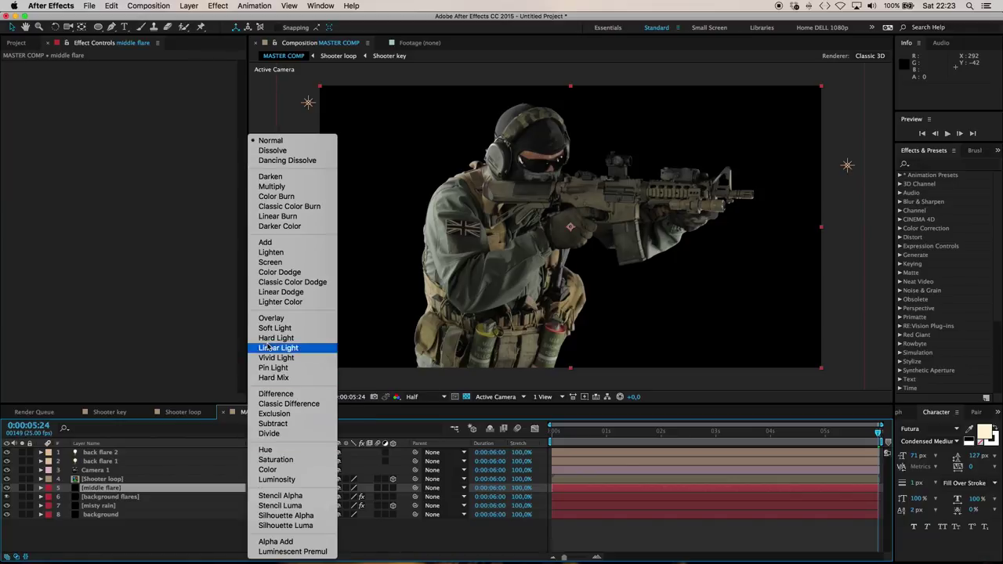
pyautogui.click(275, 265)
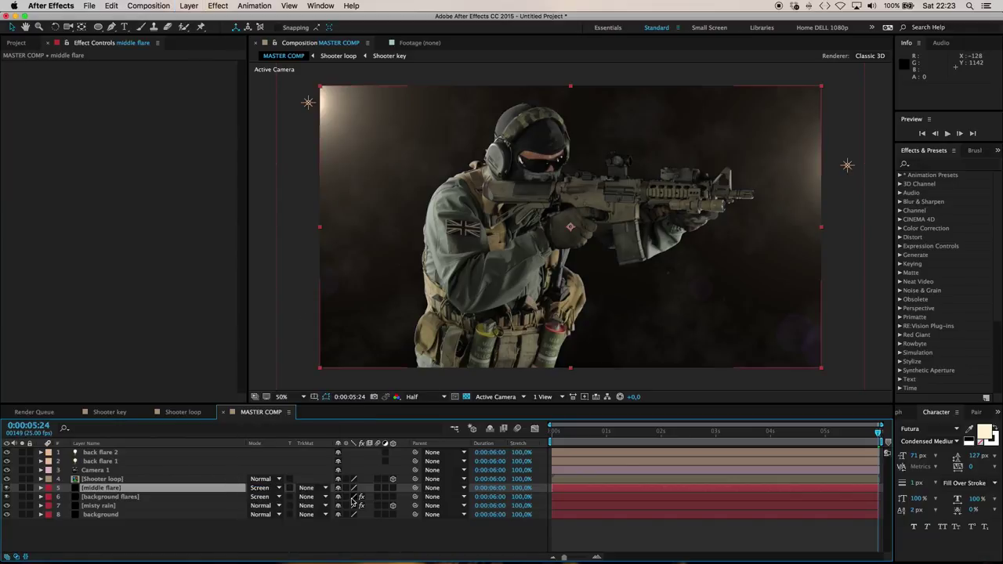
pyautogui.click(393, 487)
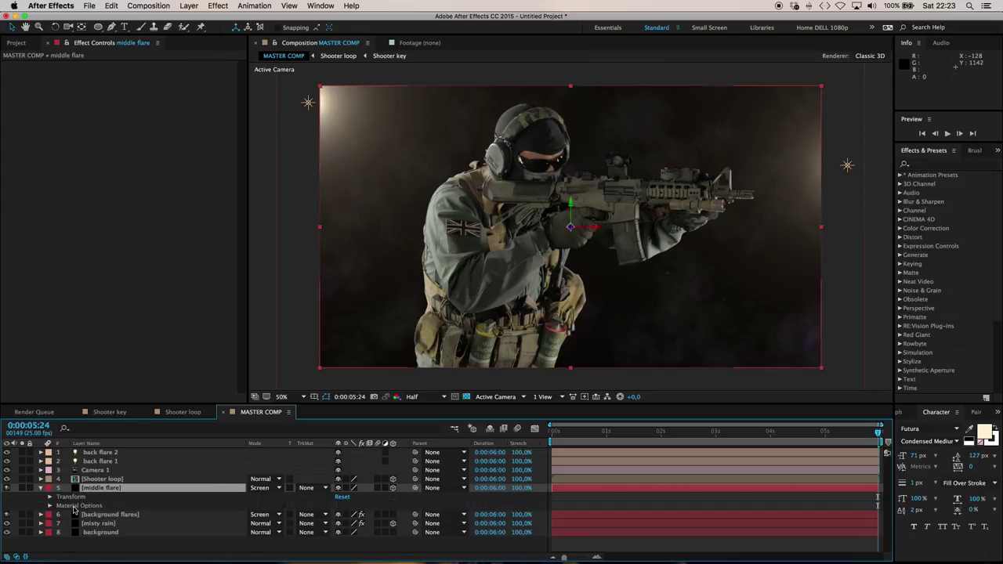
# Turn off Accepts Shadows and Accepts Lights in the middle flare layer's material options.
pyautogui.press('a')
pyautogui.press('a')
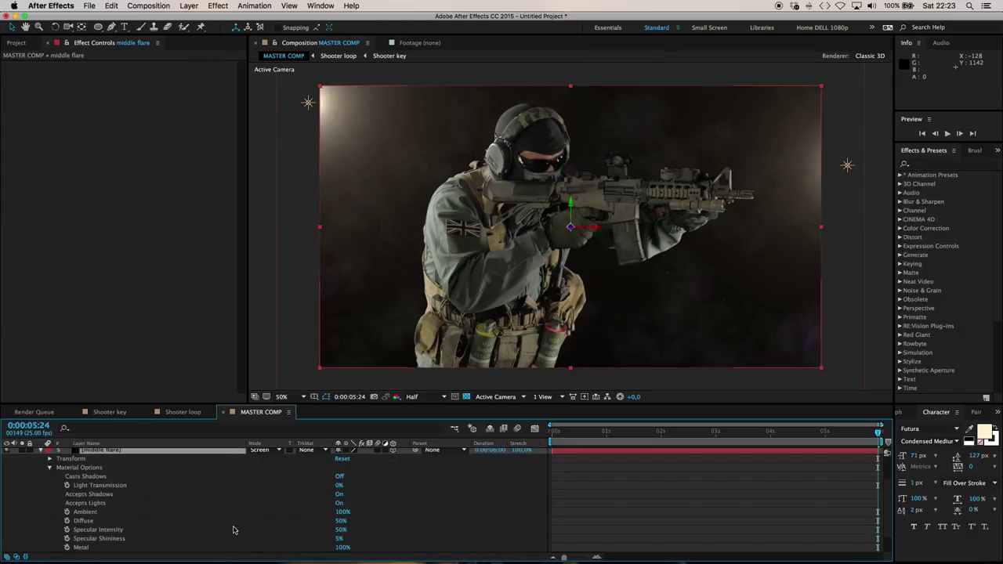
pyautogui.click(339, 495)
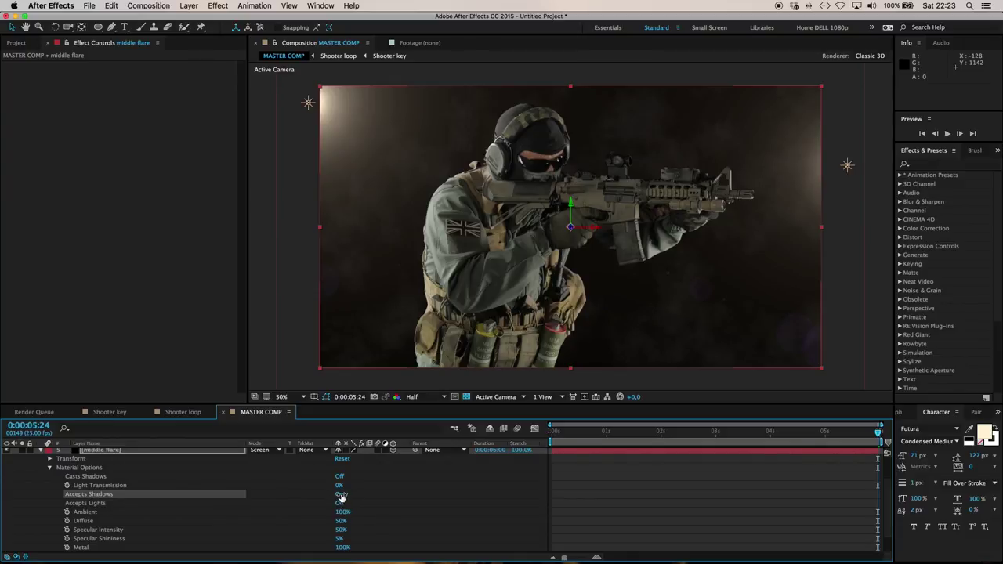
pyautogui.click(340, 503)
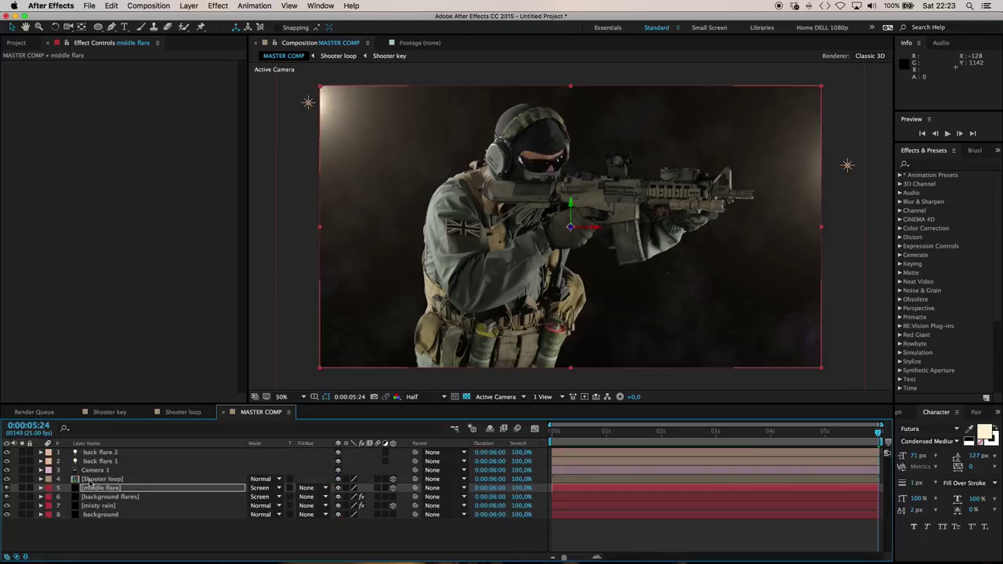
# Solo the middle flare layer and add a 105mm Prime Lens Flare, centred at about 964, 536 with 73% brightness.
pyautogui.click(22, 489)
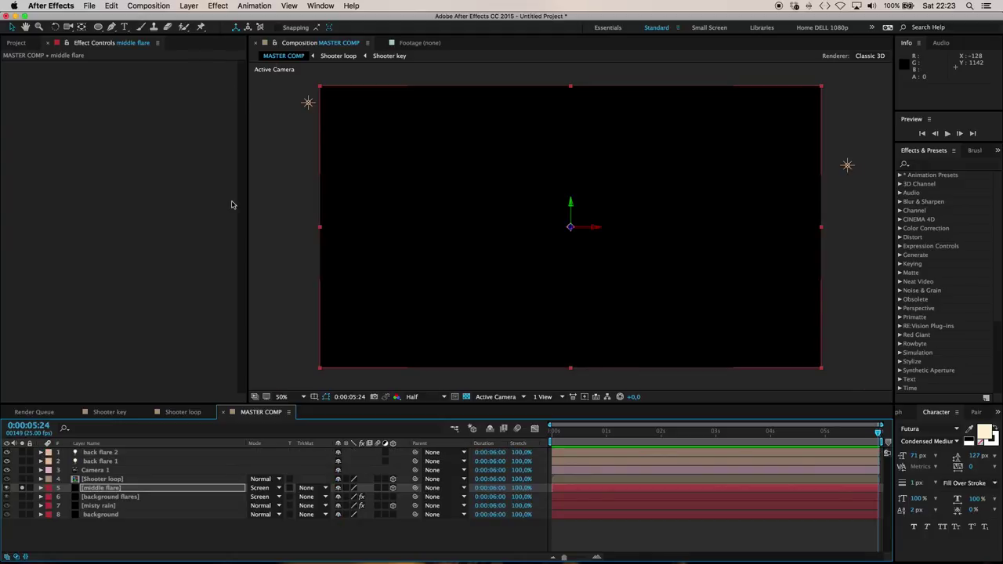
pyautogui.click(213, 5)
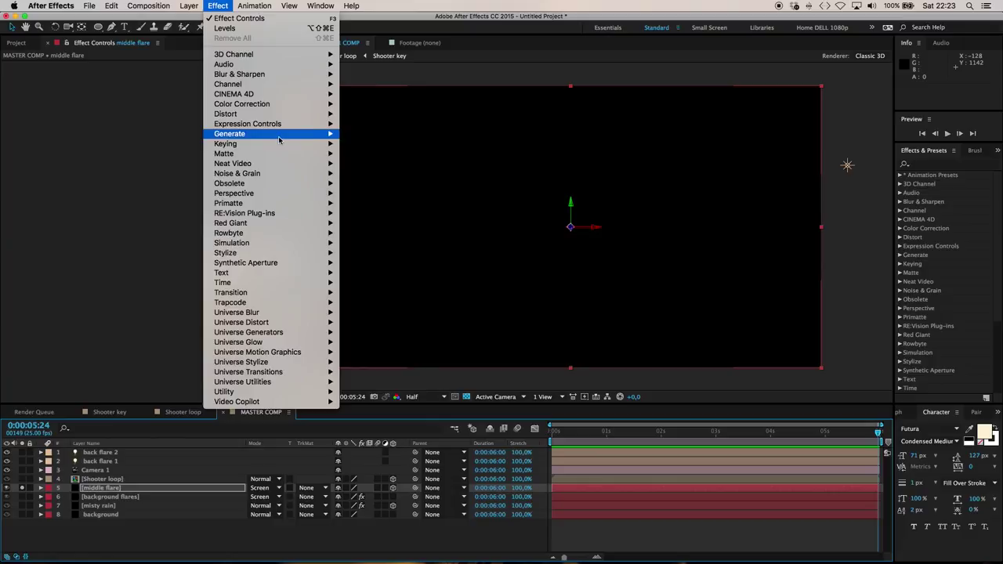
pyautogui.moveTo(329, 138)
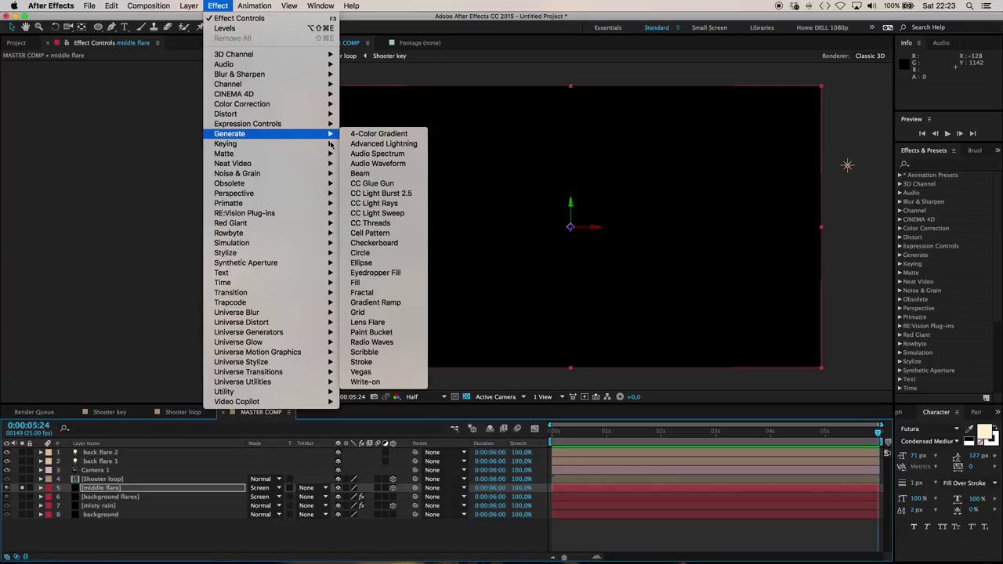
pyautogui.click(392, 326)
pyautogui.click(167, 102)
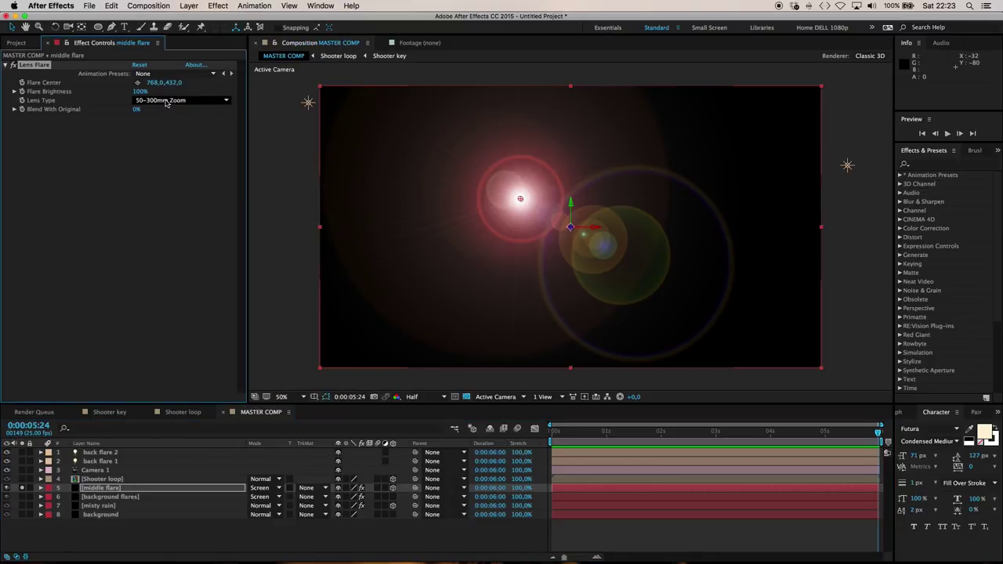
pyautogui.click(167, 131)
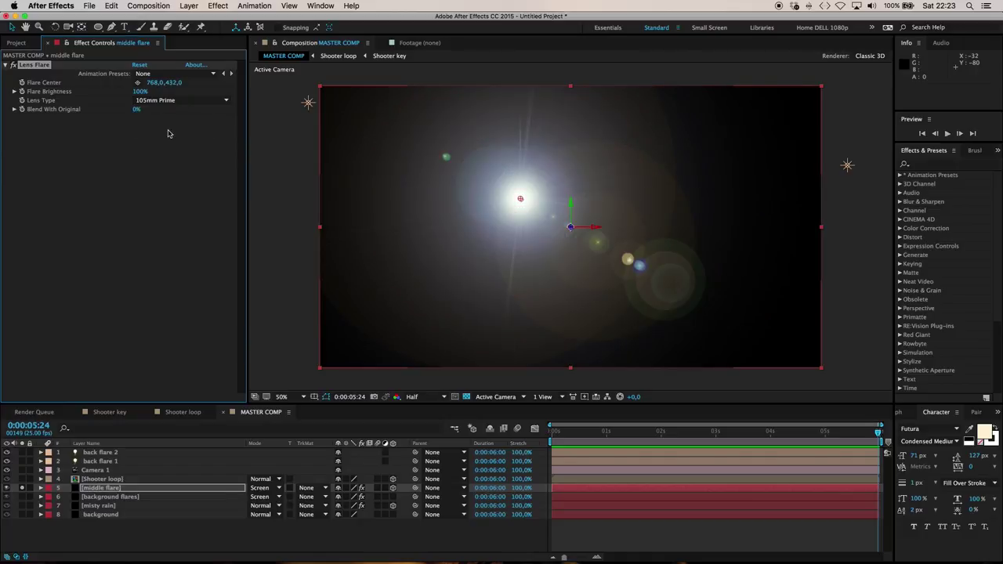
pyautogui.moveTo(520, 198); pyautogui.dragTo(572, 226)
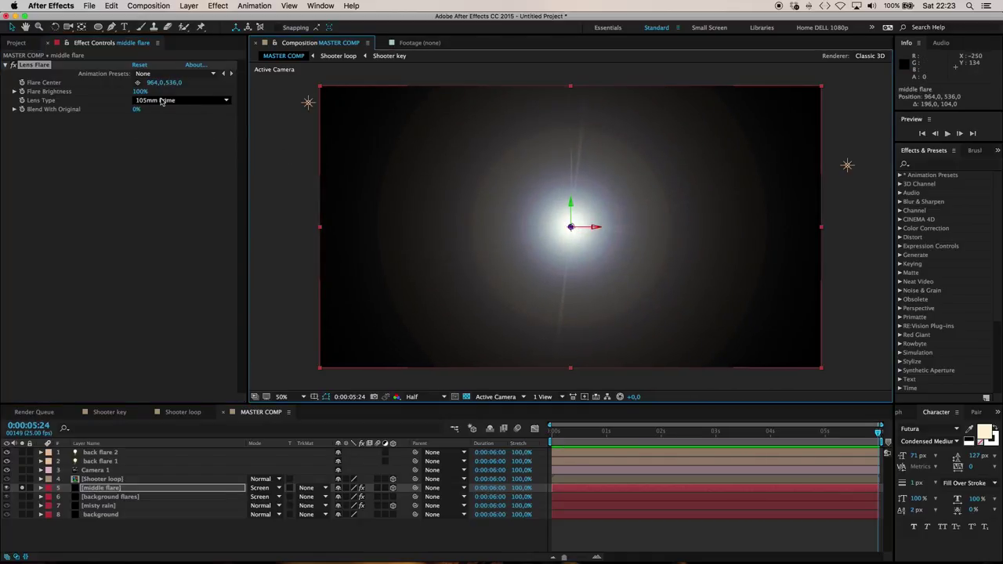
pyautogui.moveTo(152, 94); pyautogui.dragTo(129, 91)
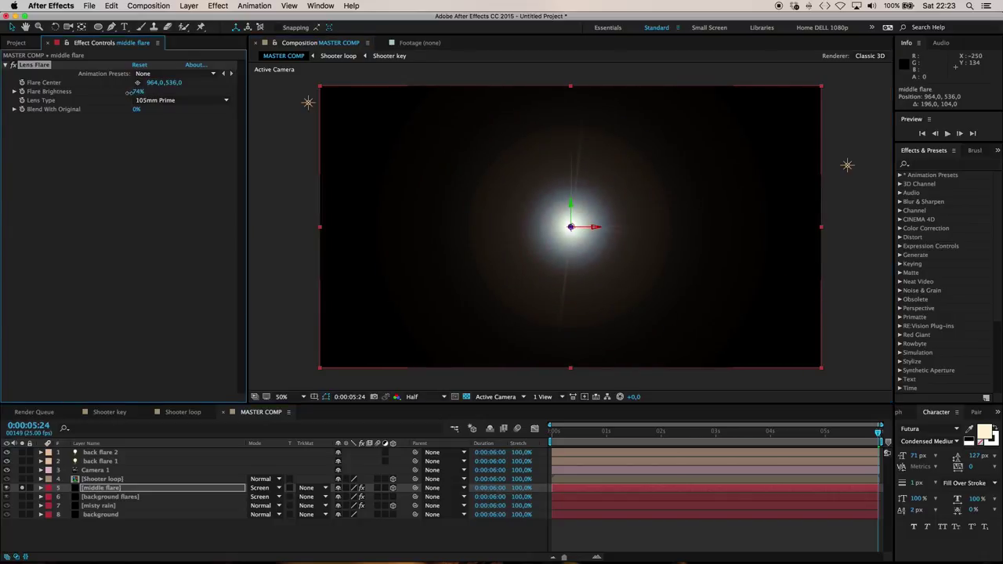
# Add a Fast Blur with blurriness 83 to the middle flare layer and unsolo the layer.
pyautogui.click(218, 6)
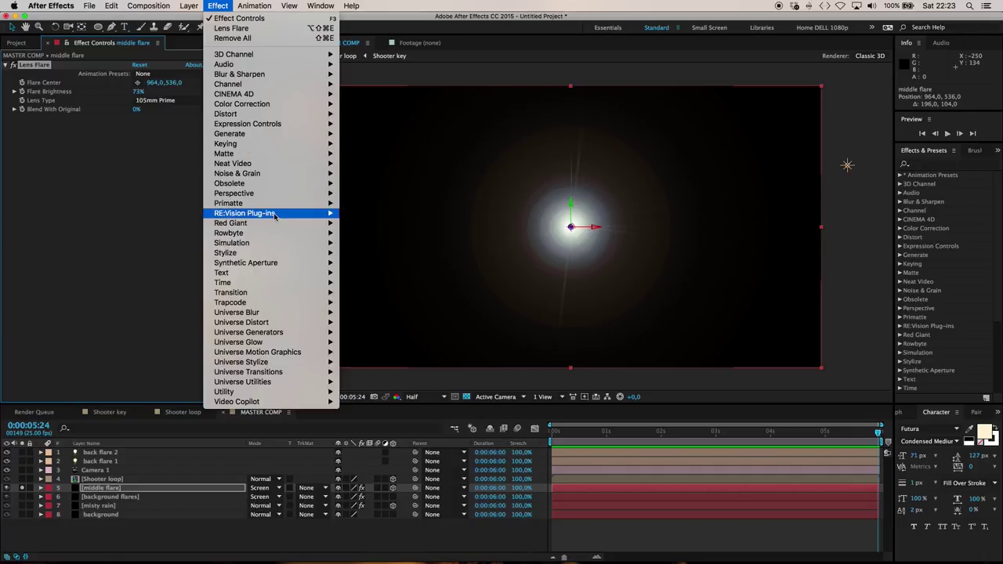
pyautogui.moveTo(234, 185)
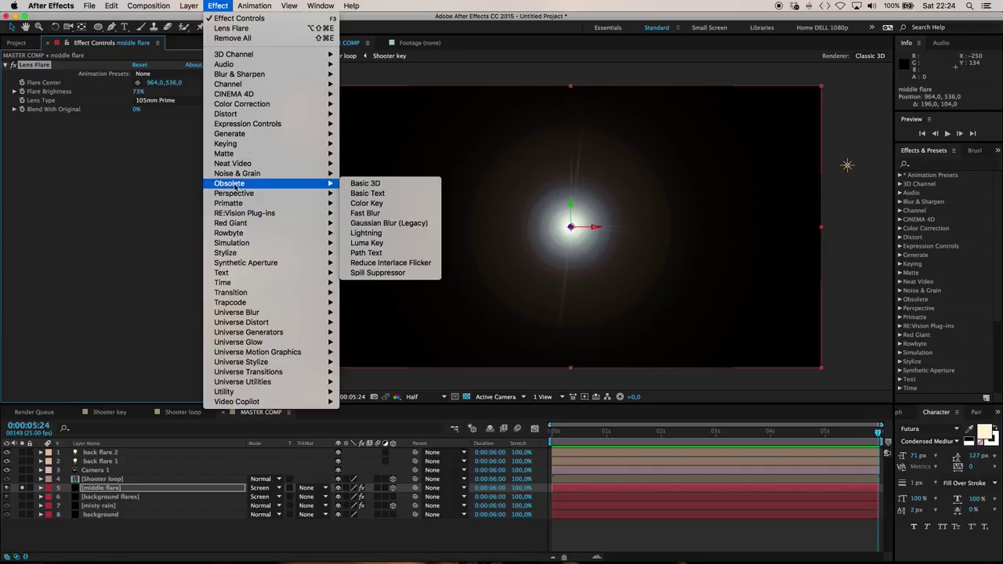
pyautogui.click(355, 215)
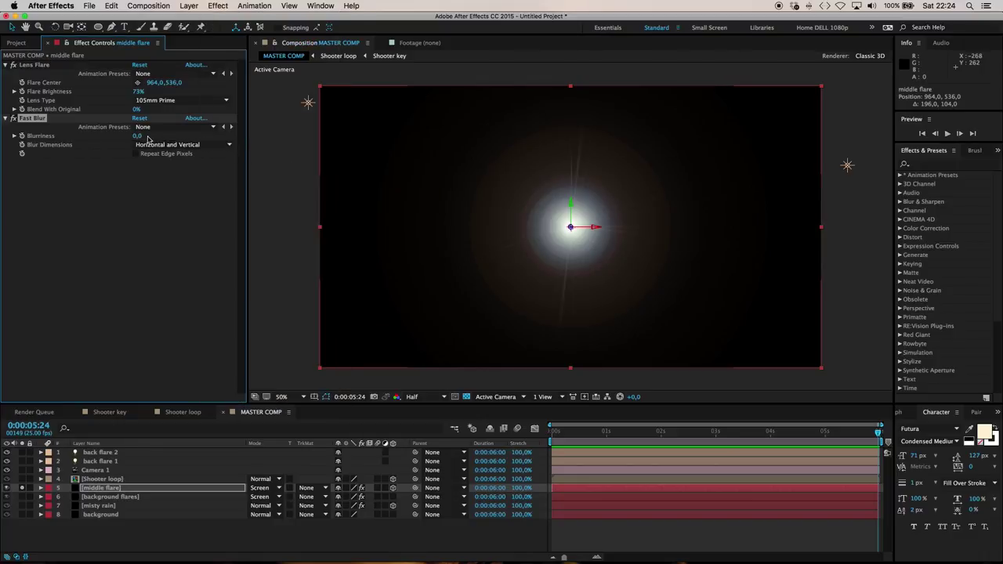
pyautogui.moveTo(138, 135); pyautogui.dragTo(180, 135)
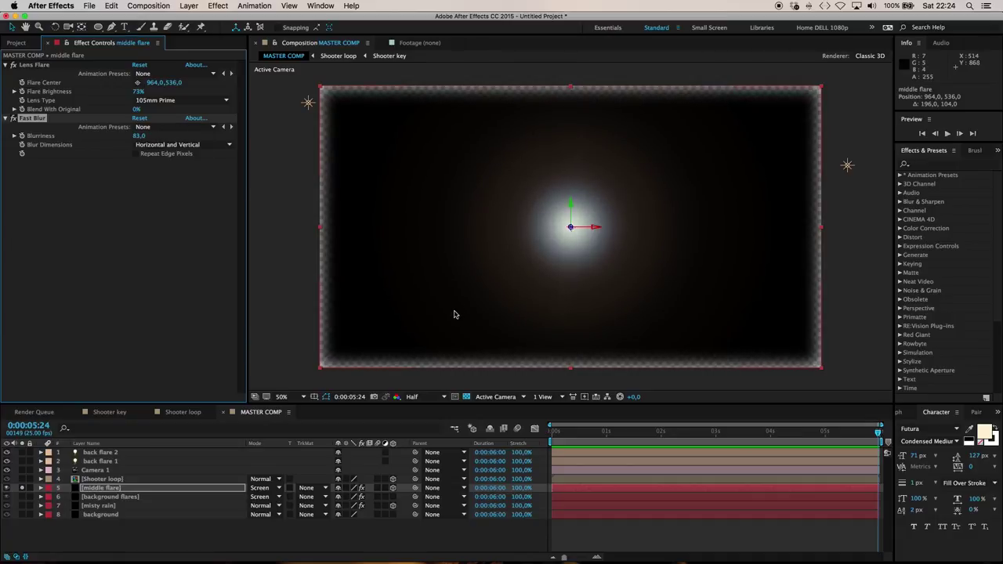
pyautogui.click(23, 488)
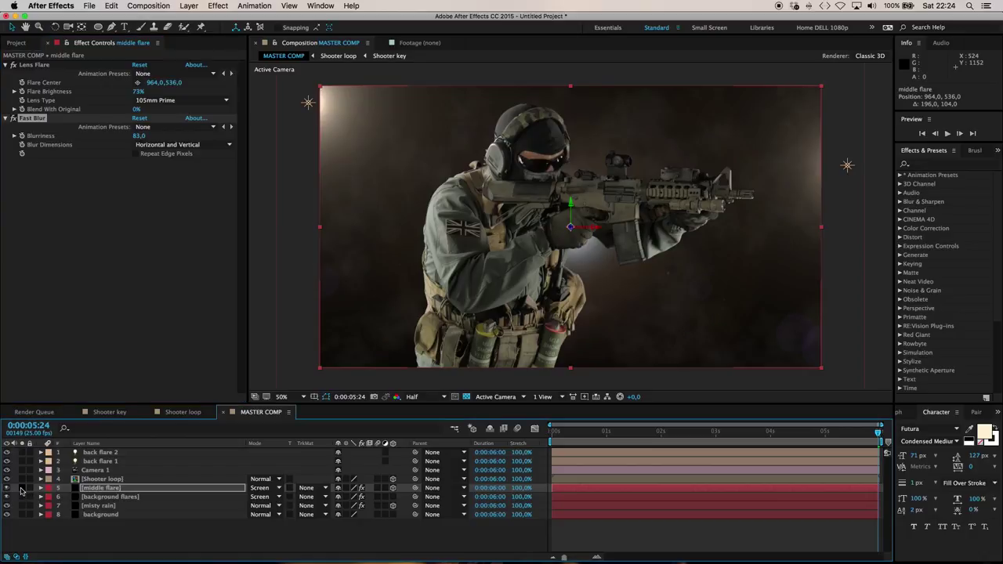
pyautogui.click(135, 540)
# Toggle the middle flare layer's visibility to compare the scene with and without it.
pyautogui.click(106, 488)
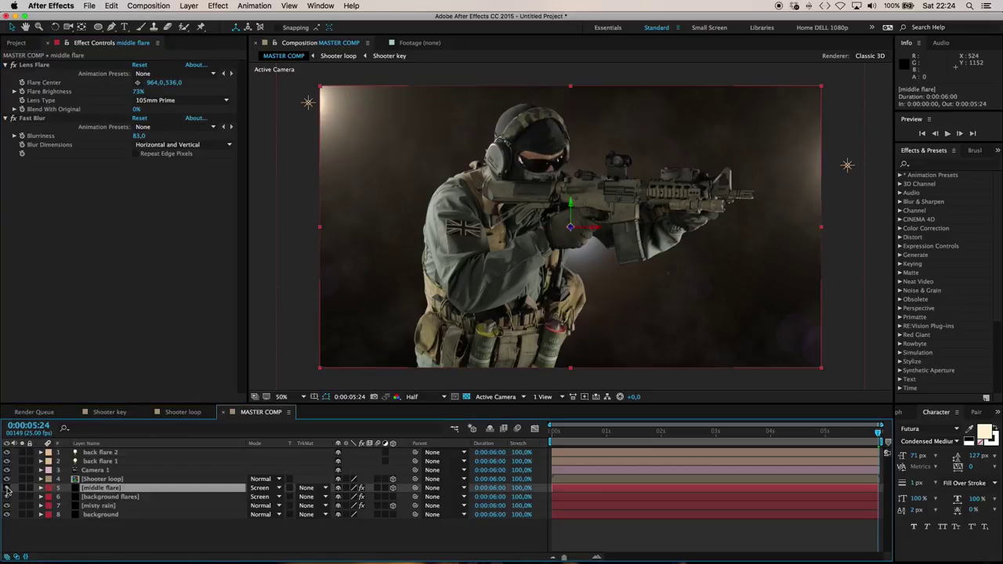
pyautogui.click(6, 488)
pyautogui.click(6, 488)
pyautogui.click(6, 488)
pyautogui.click(7, 488)
pyautogui.click(6, 488)
pyautogui.click(7, 488)
pyautogui.click(123, 533)
# Add a Levels effect to the middle flare layer with input black 4 and input white 223.
pyautogui.click(117, 489)
pyautogui.click(222, 7)
pyautogui.moveTo(248, 109)
pyautogui.click(409, 346)
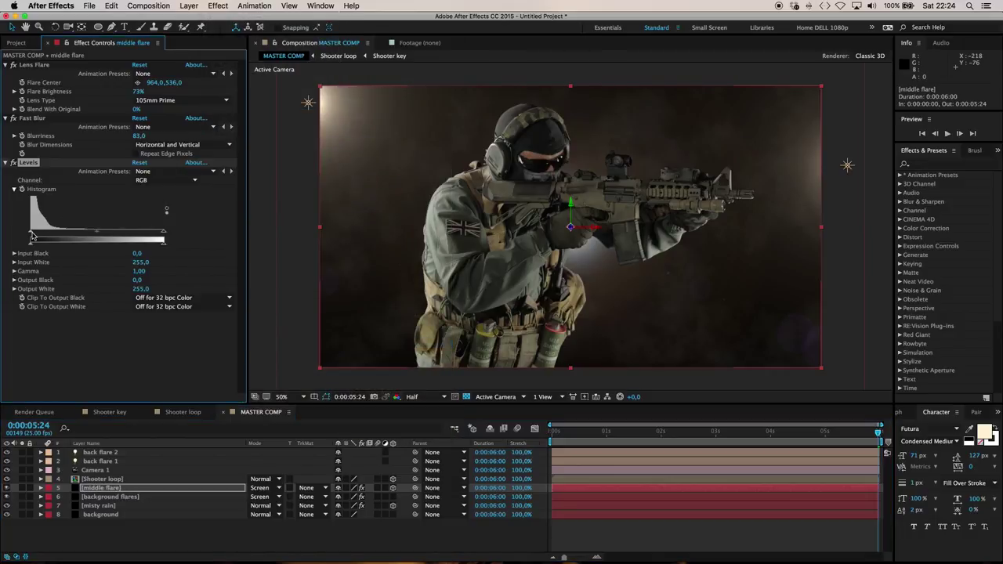
pyautogui.moveTo(165, 235); pyautogui.dragTo(147, 235)
# Scale the middle flare layer to 120%.
pyautogui.click(114, 490)
pyautogui.press('s')
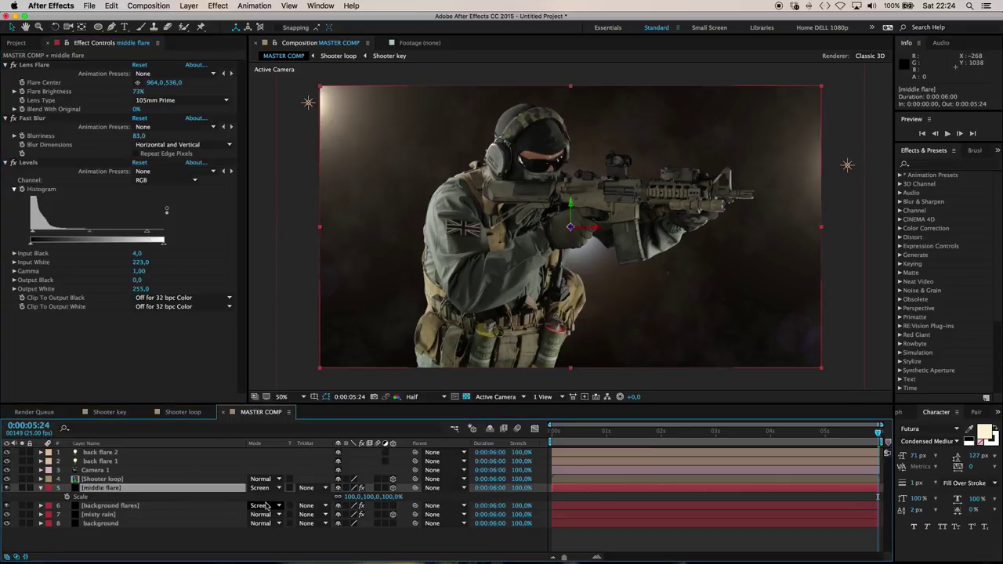
pyautogui.moveTo(351, 499); pyautogui.dragTo(519, 370)
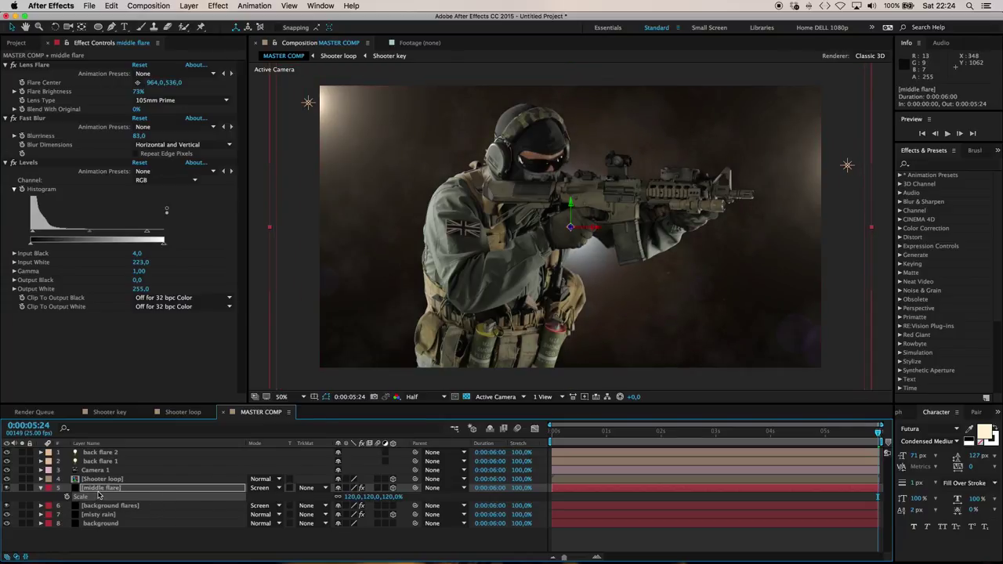
# Set the middle flare layer's Z position to 2000.
pyautogui.press('p')
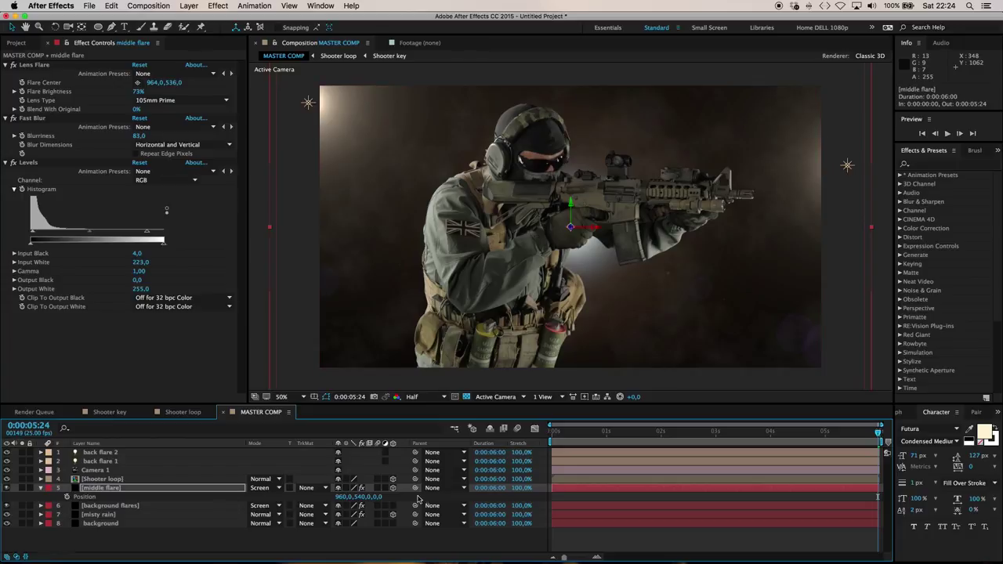
pyautogui.click(378, 498)
pyautogui.write('2000')
pyautogui.press('Return')
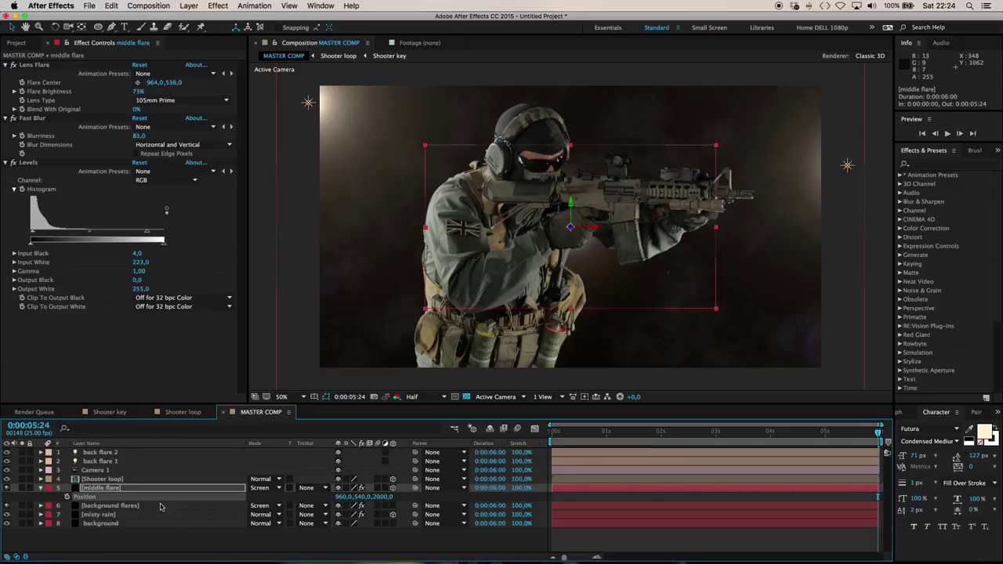
# Scale the middle flare layer to 200% and position it behind the shooter at about 835.5, 358.3, 1273.
pyautogui.moveTo(385, 498)
pyautogui.mouseDown()
pyautogui.moveTo(305, 502)
pyautogui.moveTo(392, 492)
pyautogui.mouseUp()
pyautogui.press('s')
pyautogui.moveTo(589, 259); pyautogui.dragTo(573, 235)
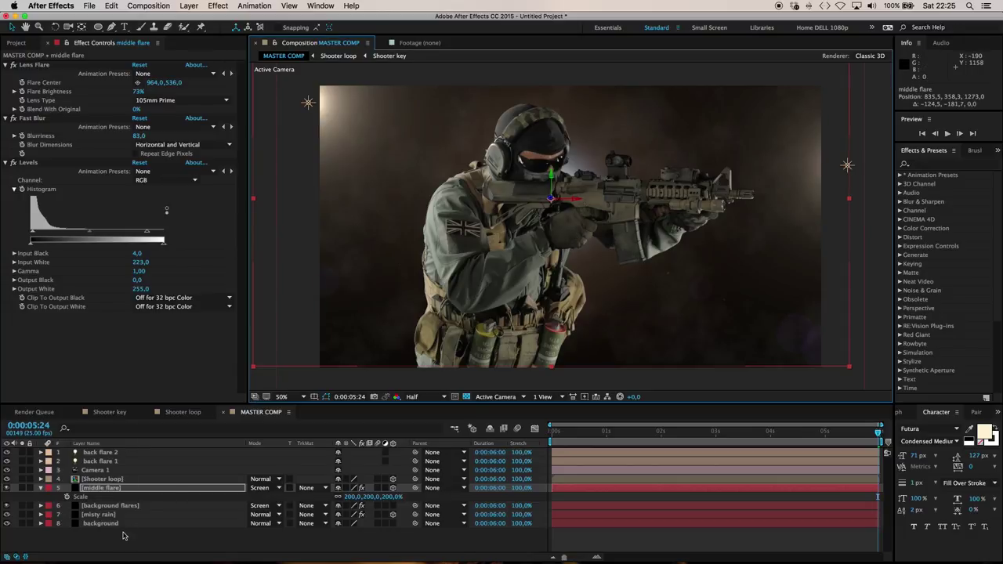
pyautogui.click(122, 535)
pyautogui.click(42, 487)
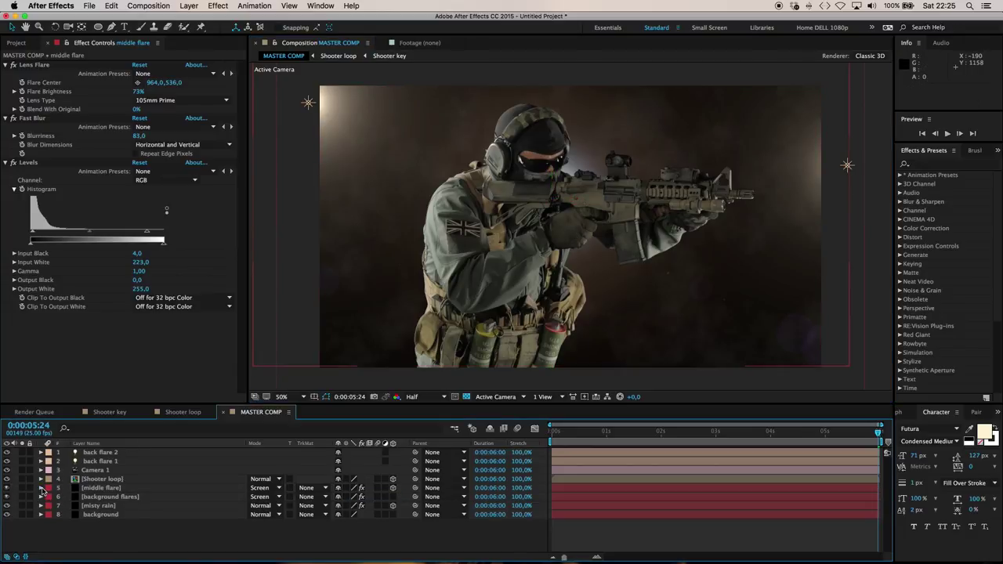
# Add a Levels effect to the Shooter loop layer with input black 4 and gamma 0.90.
pyautogui.click(102, 480)
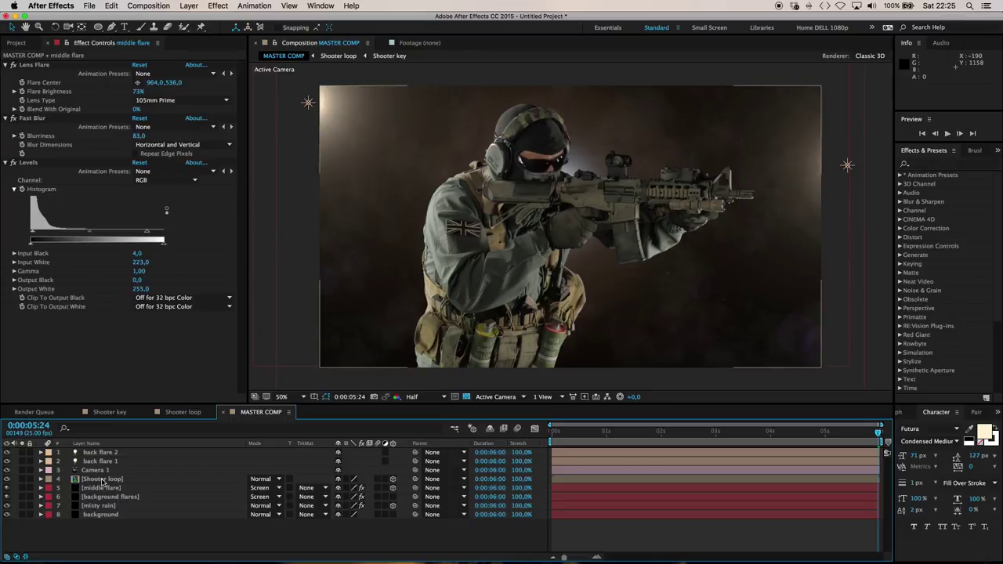
pyautogui.click(102, 480)
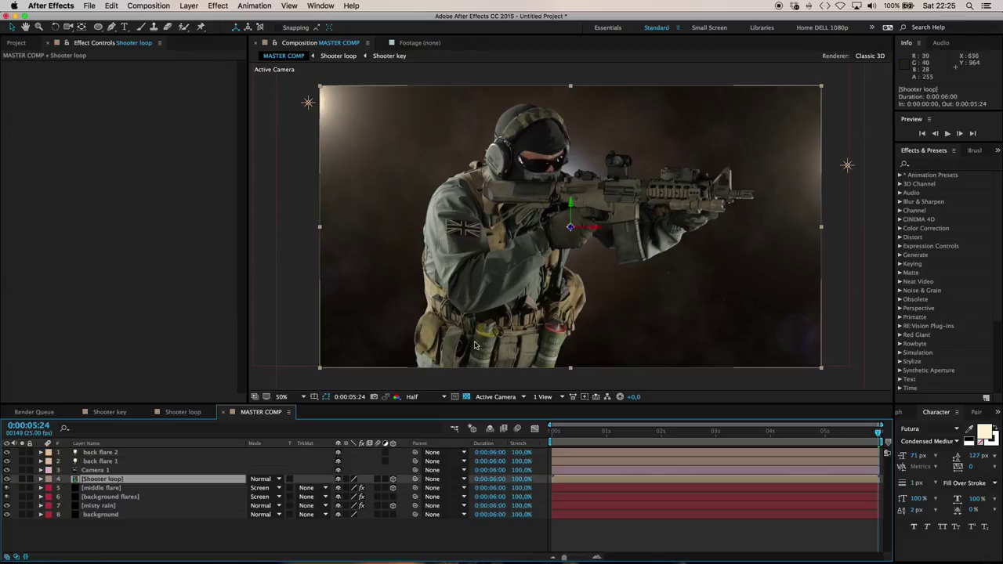
pyautogui.click(218, 5)
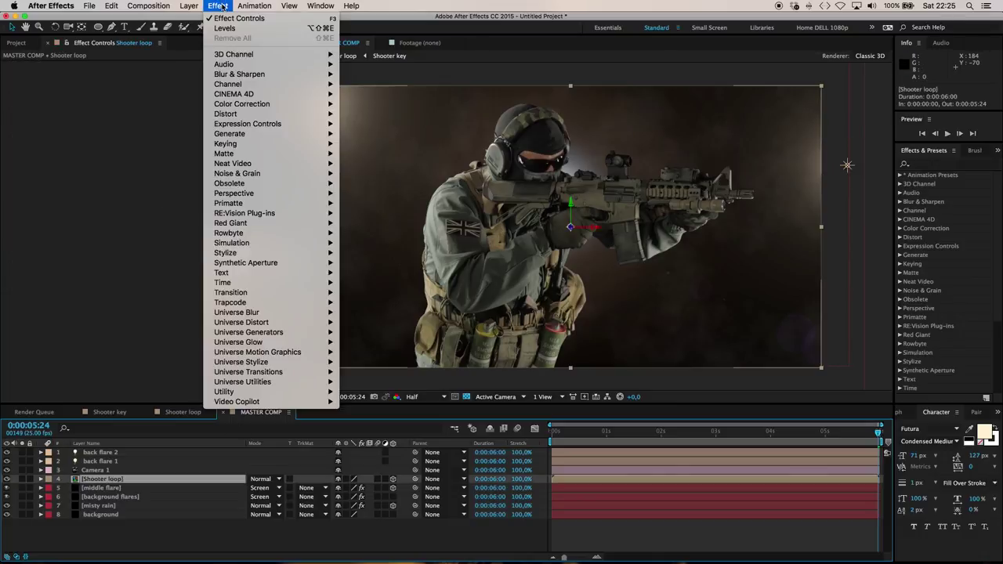
pyautogui.moveTo(243, 103)
pyautogui.click(376, 343)
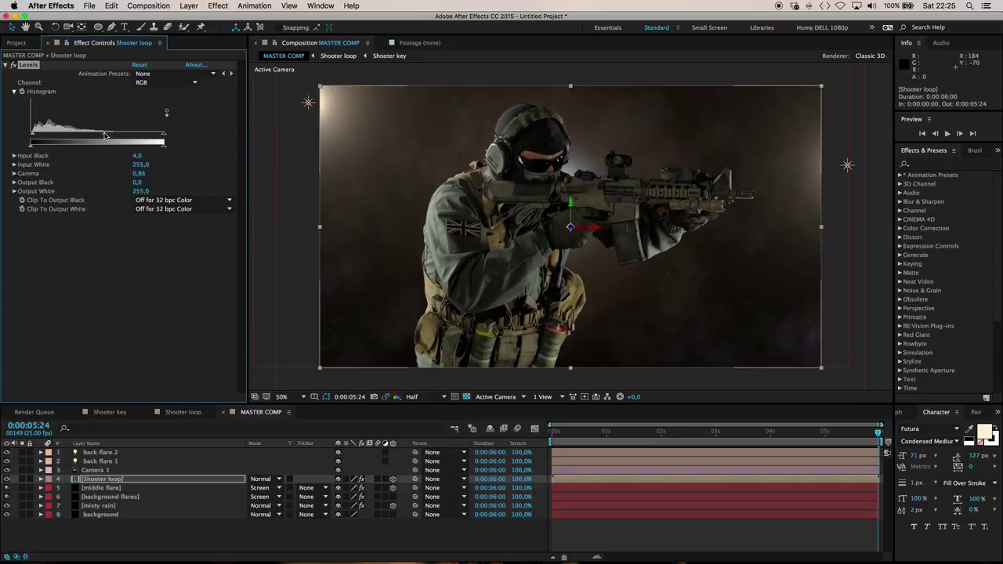
pyautogui.click(139, 173)
pyautogui.write('0,9')
pyautogui.press('Return')
pyautogui.click(125, 534)
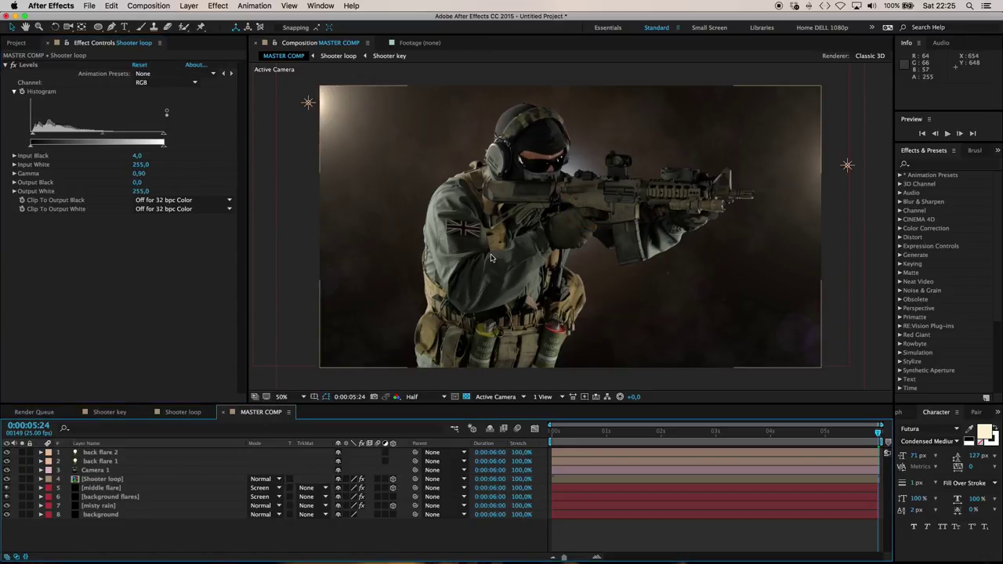